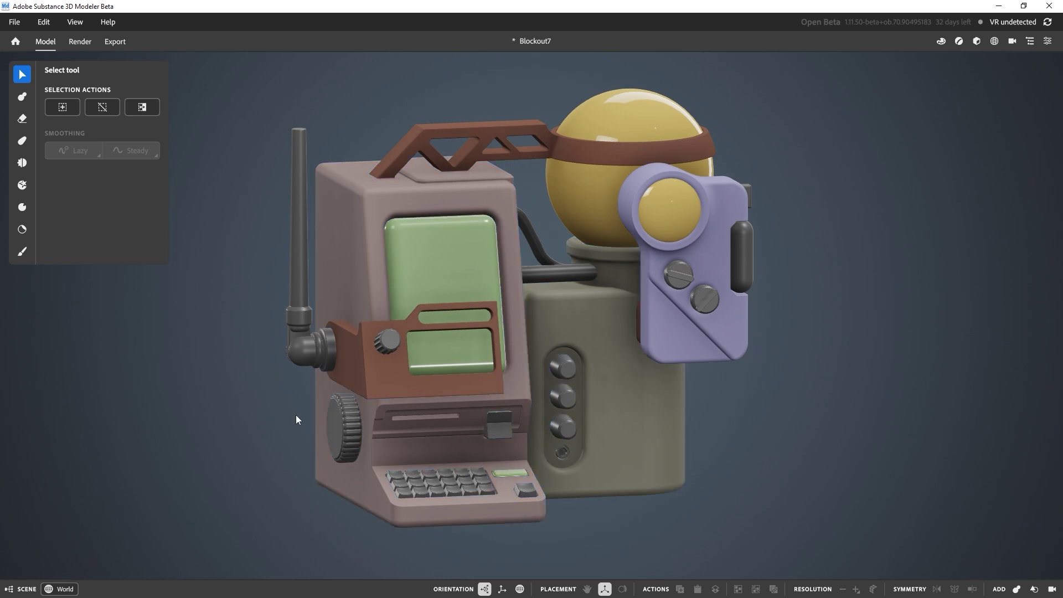
- Open the Details group, which holds the grey knobs, keys and pipes, for editing
scroll(310, 487, up, 3)
alt+middle_drag(316, 493, 470, 405)
scroll(393, 324, up, 3)
click(488, 261)
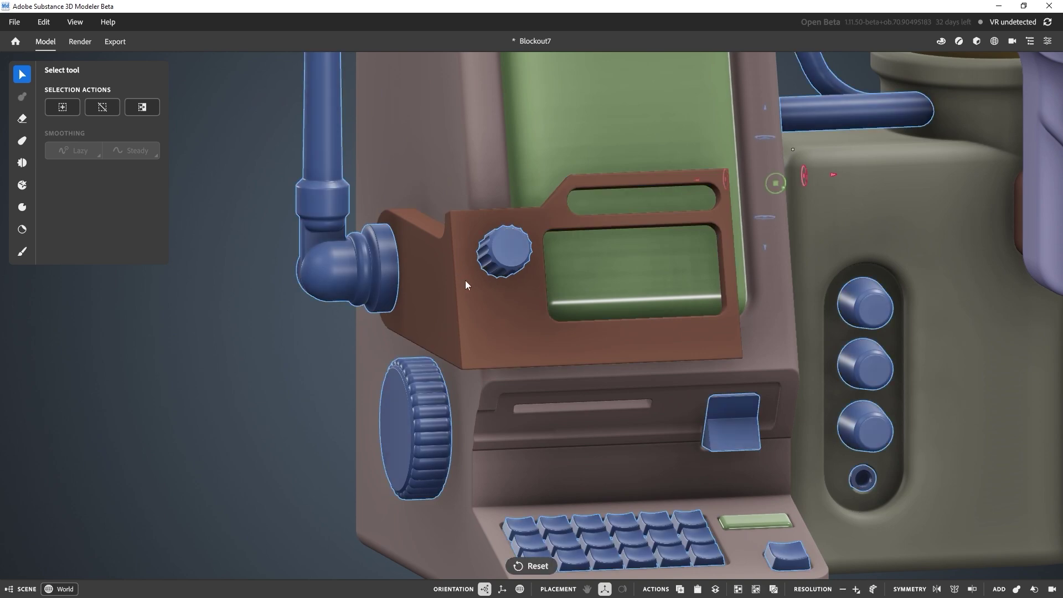
alt+drag(474, 281, 560, 276)
double_click(500, 253)
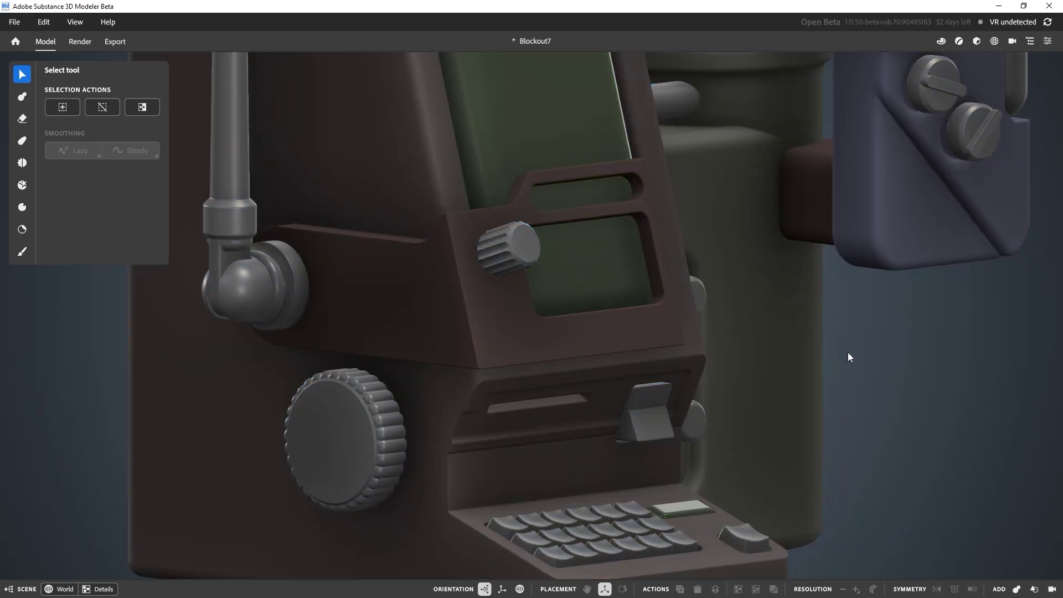
- Open the container of the small ribbed knob on the brown bracket and show the properties of its repeated groove cylinders
scroll(502, 273, up, 3)
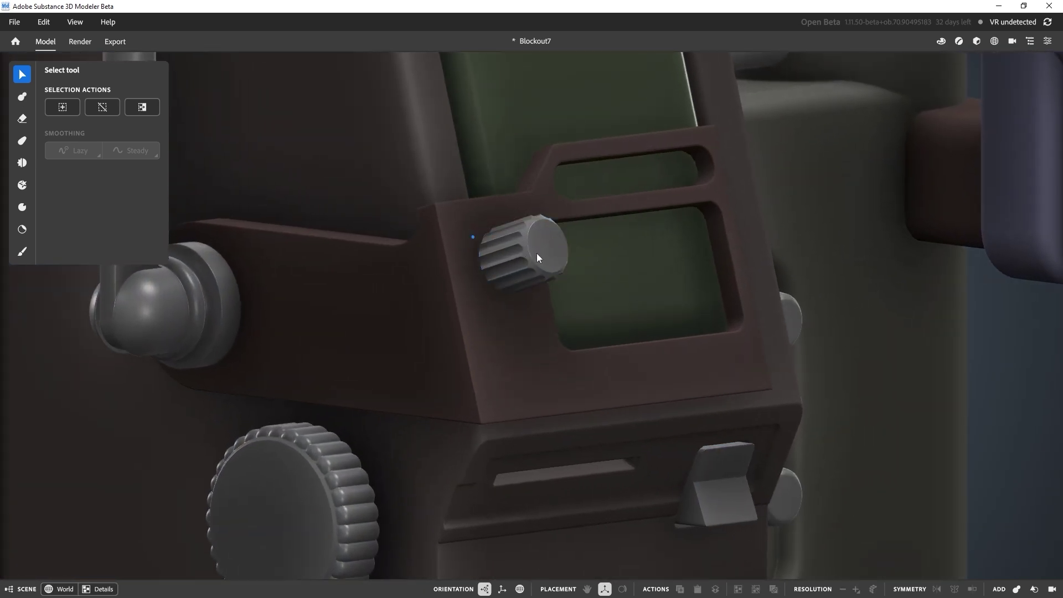
alt+drag(523, 258, 548, 264)
scroll(553, 261, down, 5)
click(429, 433)
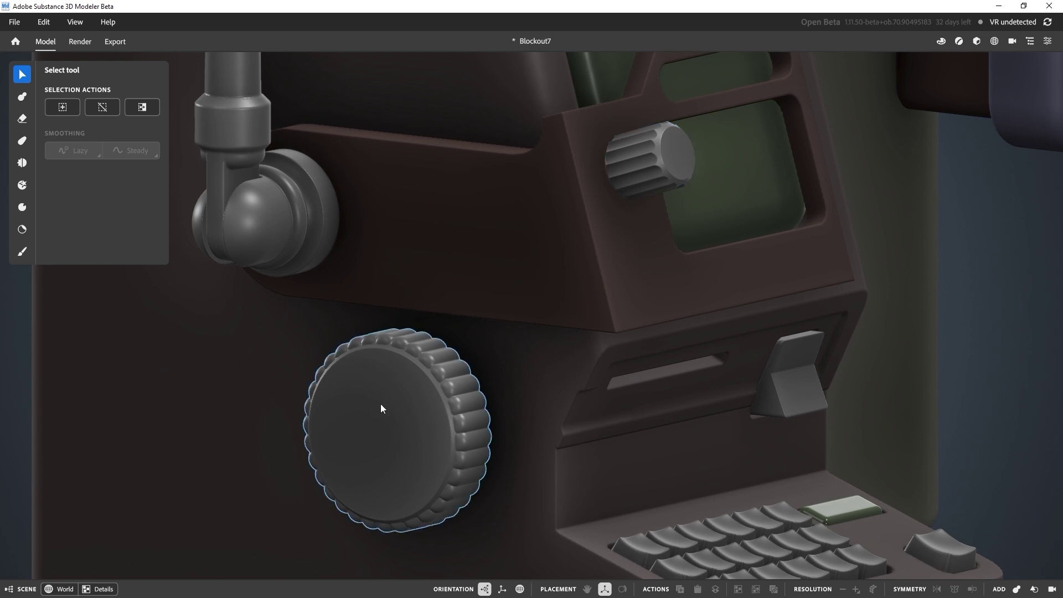
click(632, 178)
double_click(639, 167)
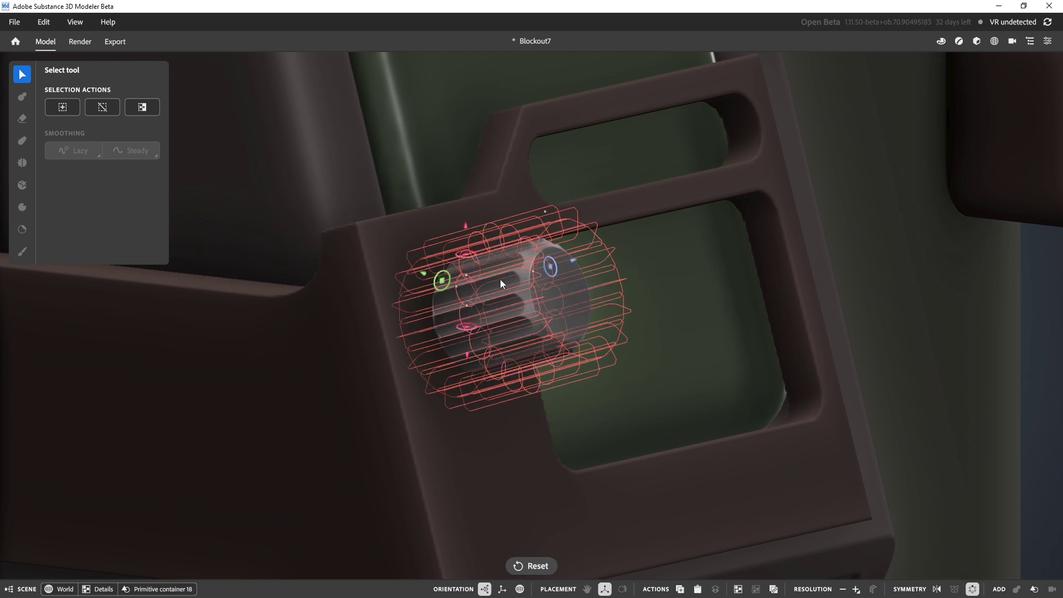
alt+drag(540, 261, 480, 274)
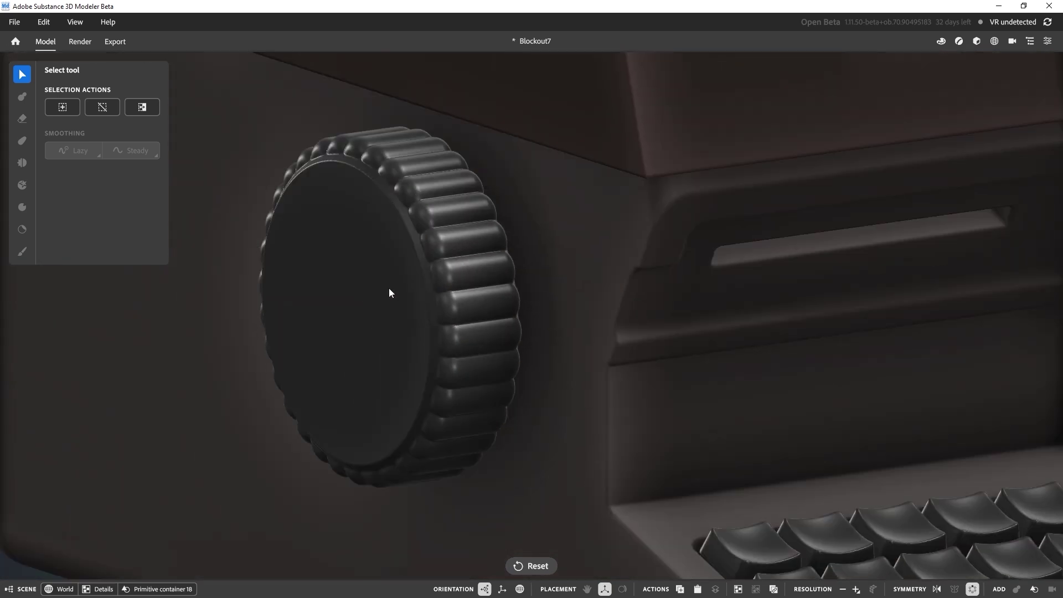
alt+middle_drag(389, 288, 394, 279)
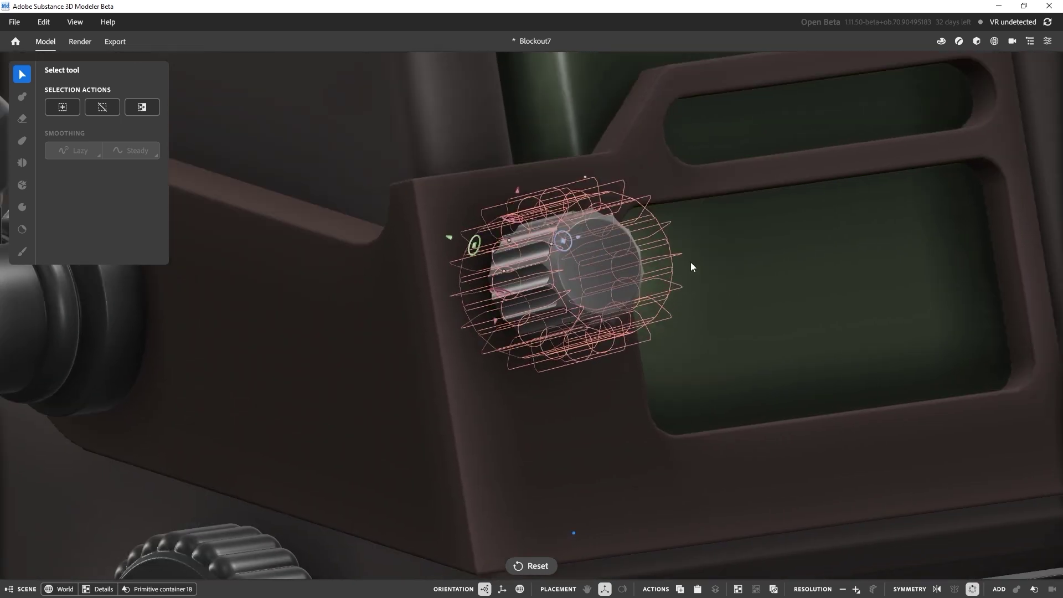
alt+drag(690, 261, 571, 302)
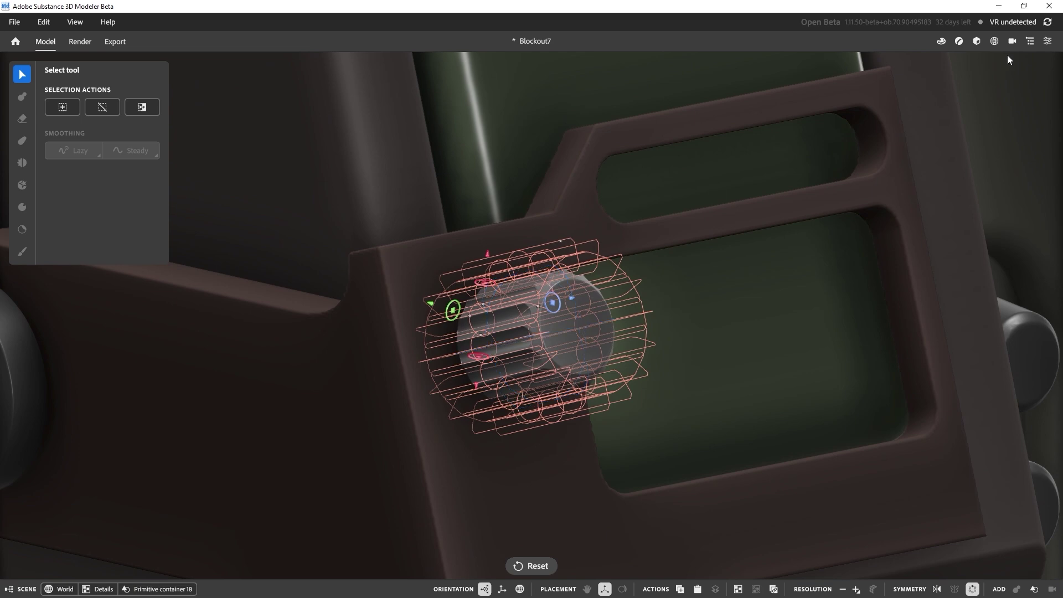
click(1047, 42)
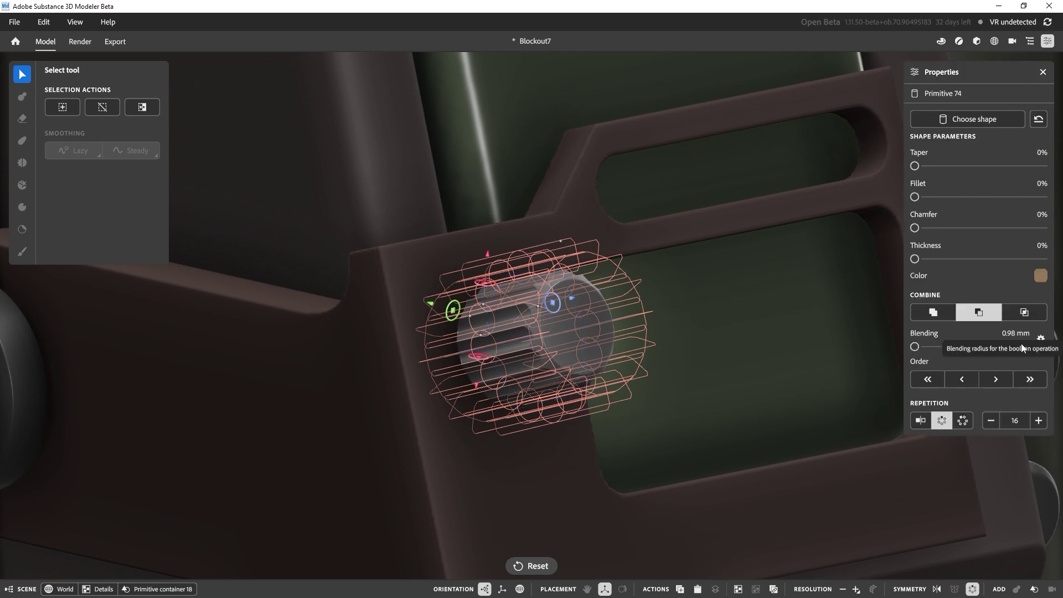
- Try adding the knob's 16 repeated groove cylinders to its body and restore them to subtraction
click(934, 313)
mouse_move(687, 332)
alt+mouse_down()
mouse_move(600, 333)
mouse_move(600, 316)
mouse_move(680, 314)
alt+mouse_up()
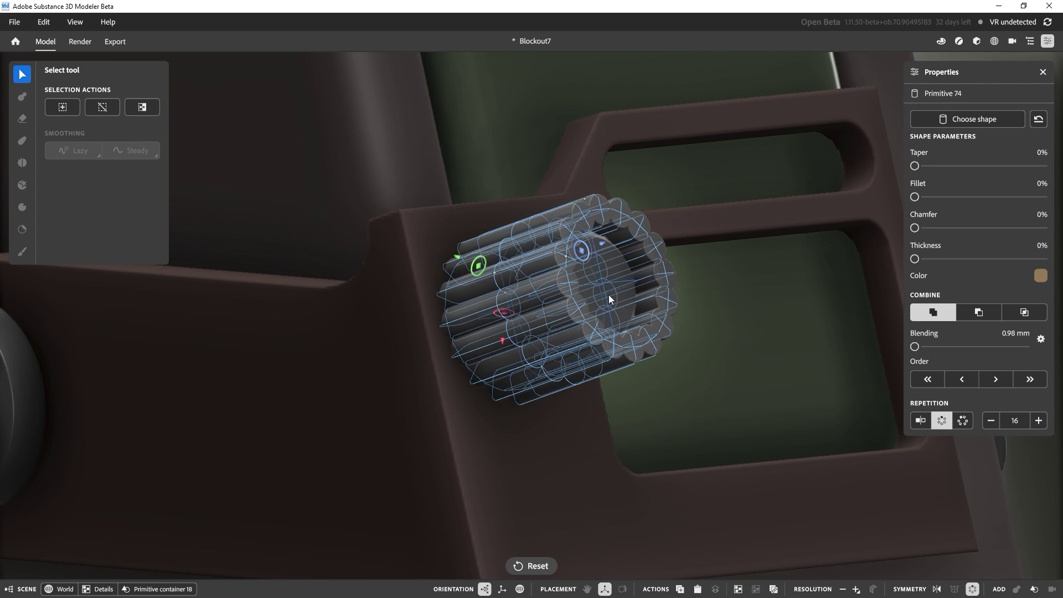
alt+drag(609, 294, 546, 291)
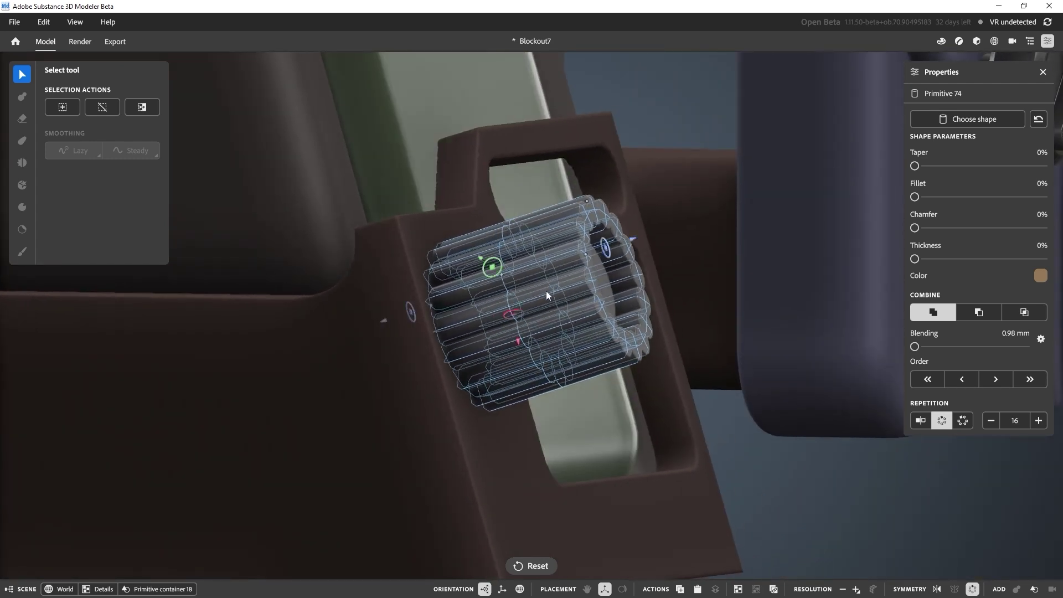
click(989, 317)
click(721, 413)
- Set the chamfer of the ribbed knob's main cylinder to 25% and return to the Details group
mouse_move(633, 327)
alt+mouse_down()
mouse_move(588, 299)
mouse_move(612, 303)
mouse_move(565, 257)
mouse_move(523, 263)
mouse_move(566, 258)
alt+mouse_up()
click(558, 254)
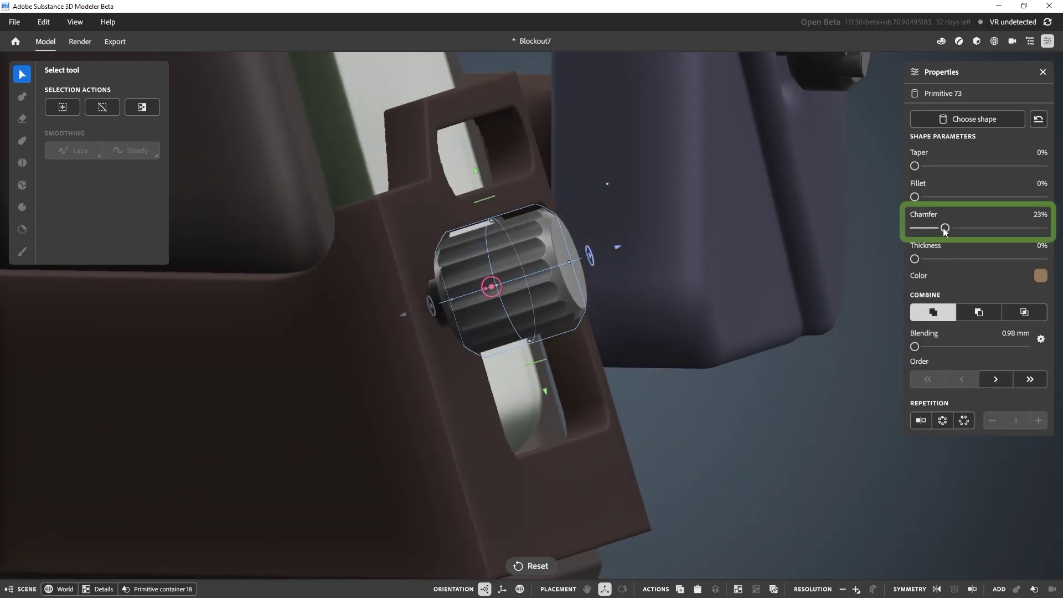
drag(944, 231, 948, 230)
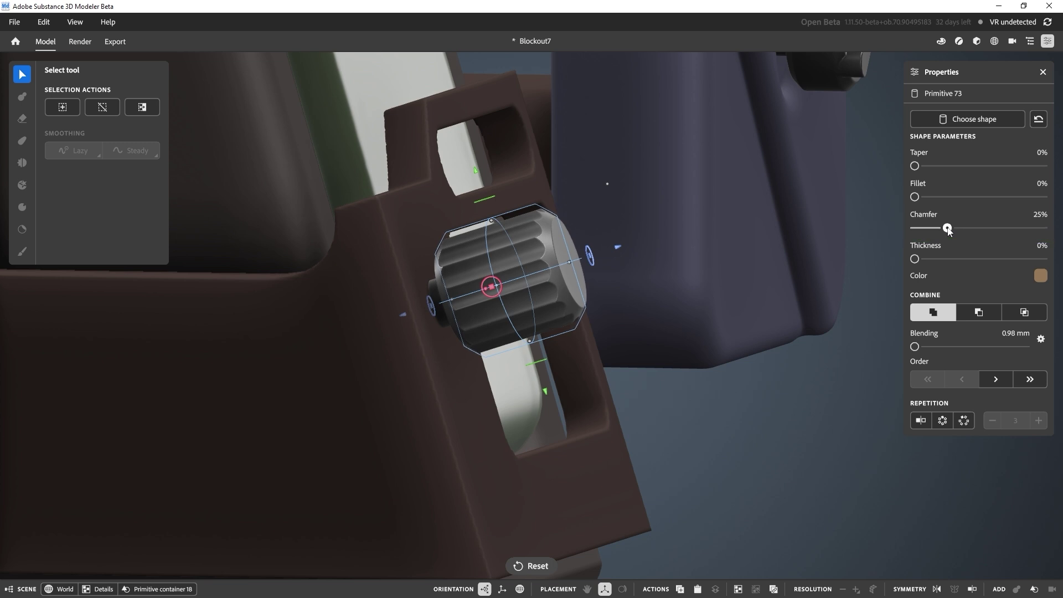
click(781, 425)
scroll(620, 304, down, 3)
alt+drag(577, 267, 536, 300)
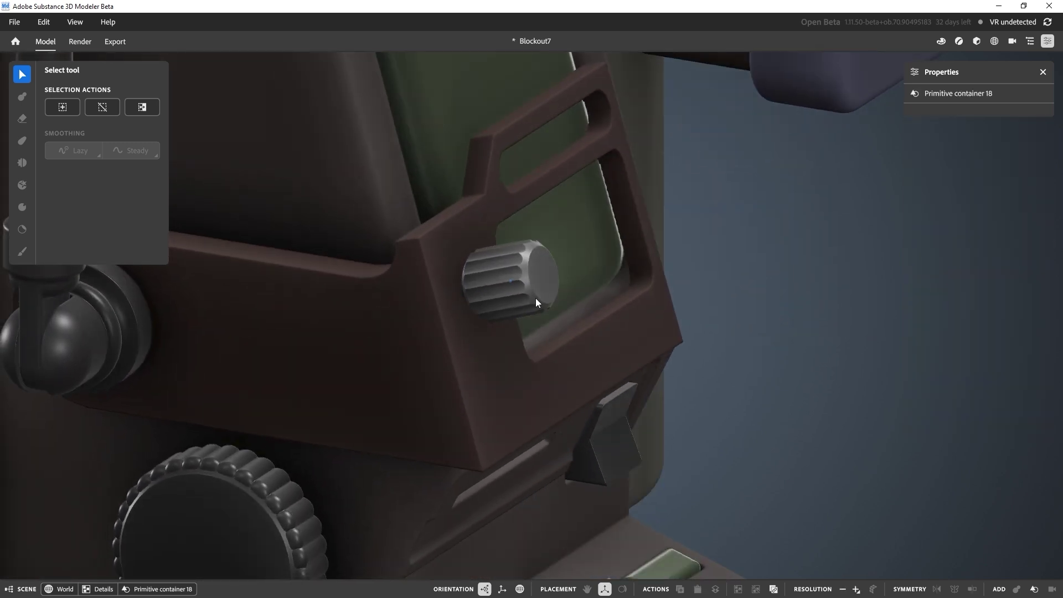
alt+right_drag(536, 298, 481, 160)
alt+drag(539, 238, 611, 281)
double_click(611, 284)
- Open the container of the upper dial on the purple handheld device for editing
alt+middle_drag(527, 269, 535, 338)
alt+drag(537, 333, 475, 316)
alt+middle_drag(658, 338, 396, 330)
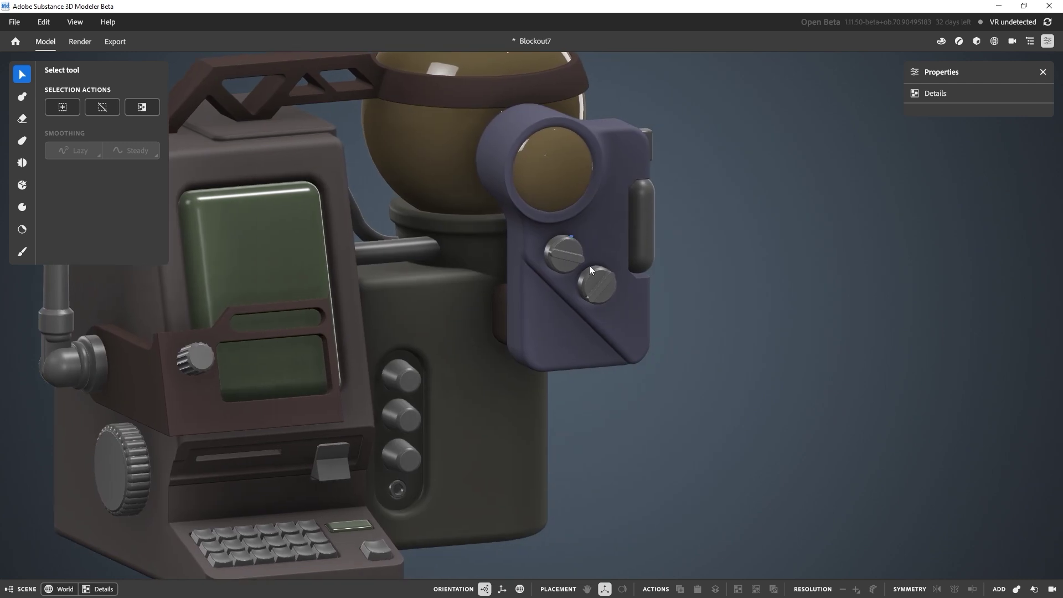
alt+right_drag(589, 270, 574, 339)
click(559, 301)
alt+right_drag(567, 277, 588, 363)
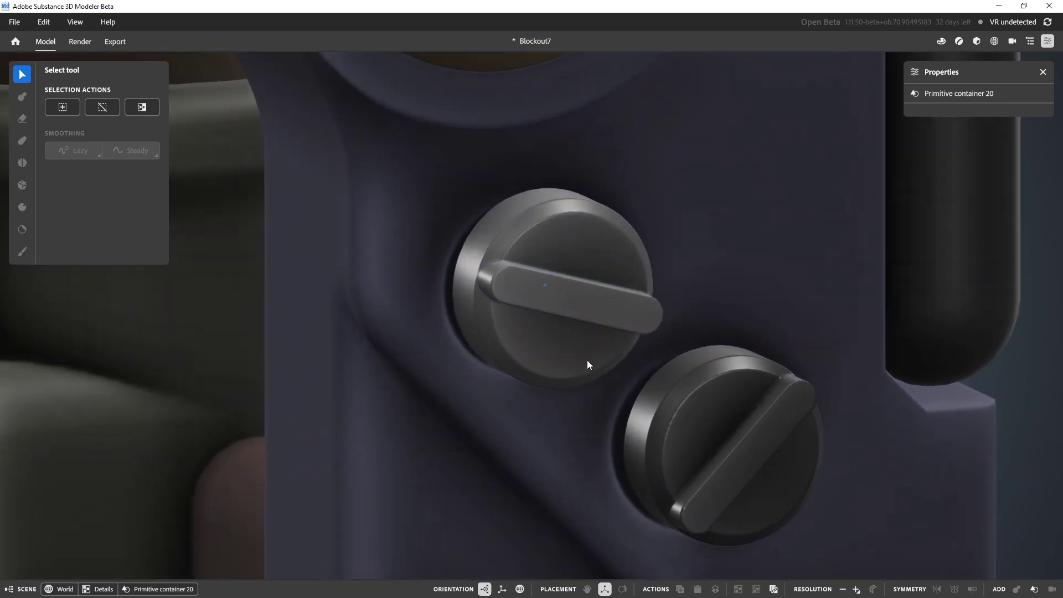
- Try removing the rounding from the block that forms the upper dial's handle, and undo the change
alt+drag(578, 289, 692, 301)
click(590, 283)
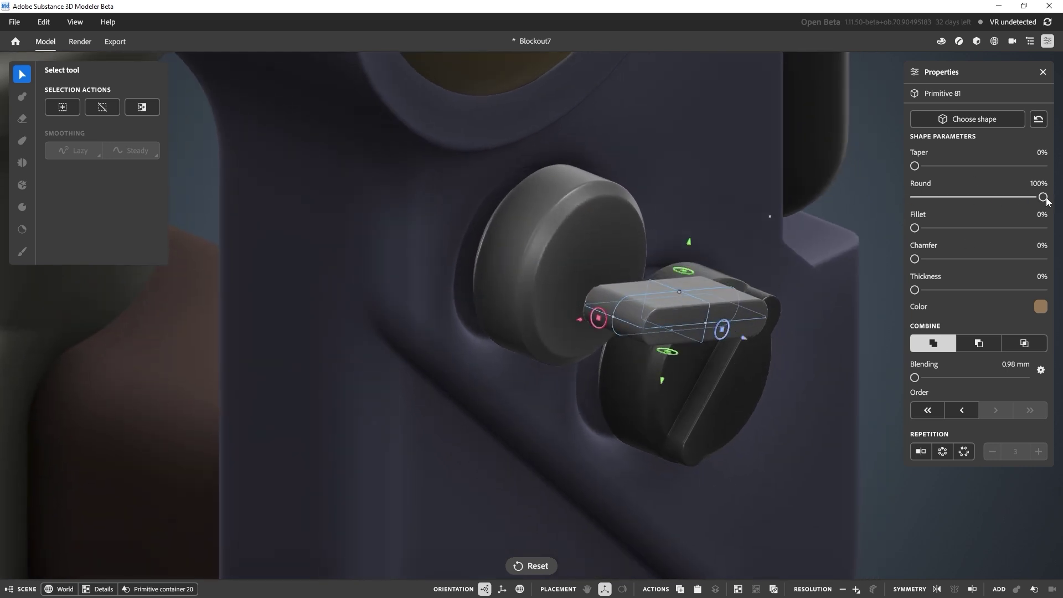
drag(1042, 197, 914, 197)
alt+drag(847, 251, 816, 248)
key(ctrl+z)
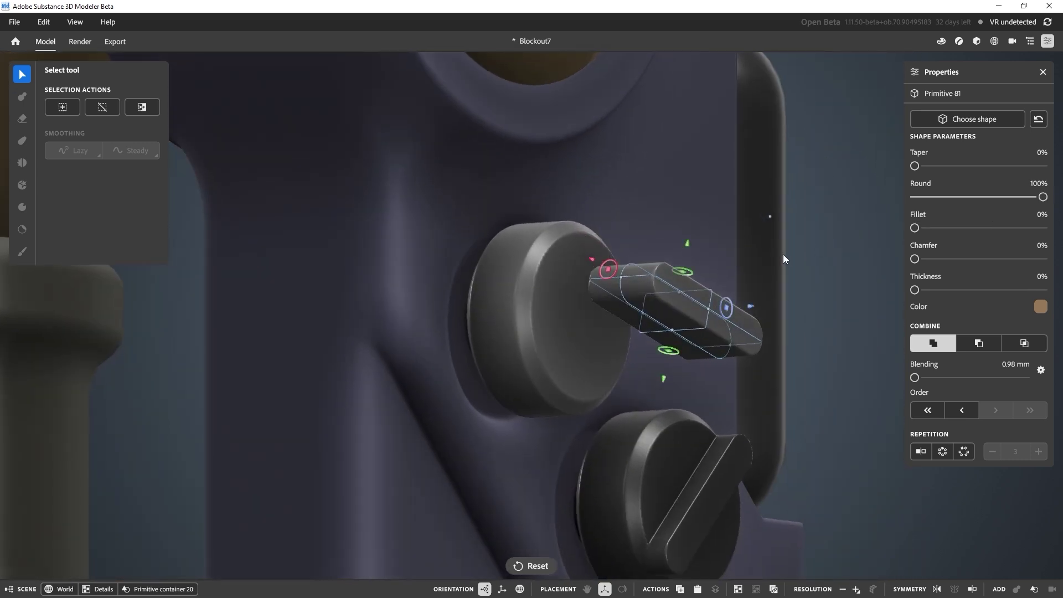
- Examine the upper dial's chamfered main cylinder and its smaller base cylinder, and return to the Details group
alt+drag(695, 300, 630, 315)
click(505, 358)
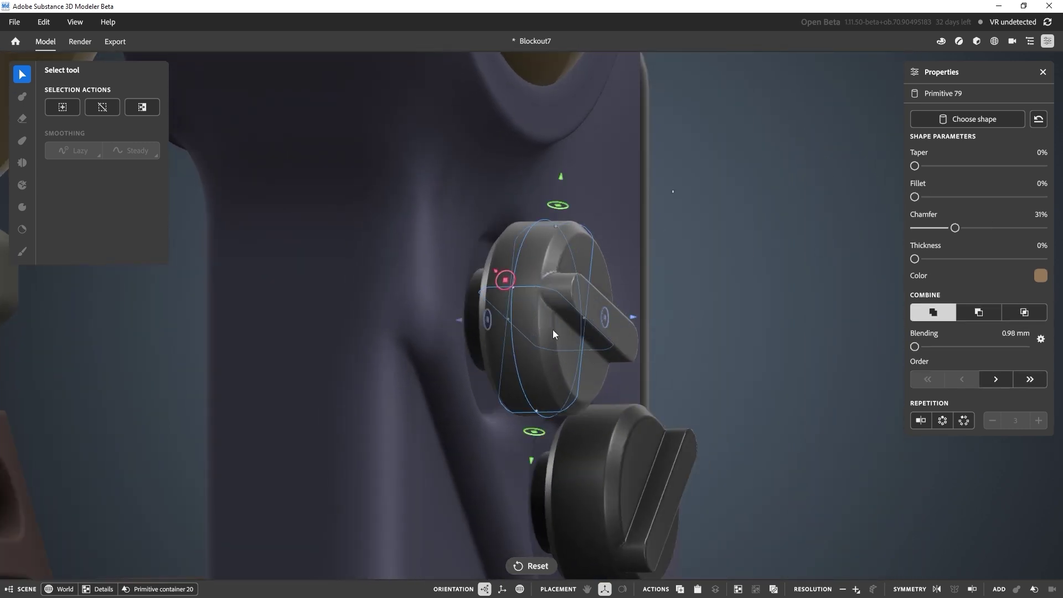
alt+drag(830, 260, 529, 304)
click(483, 271)
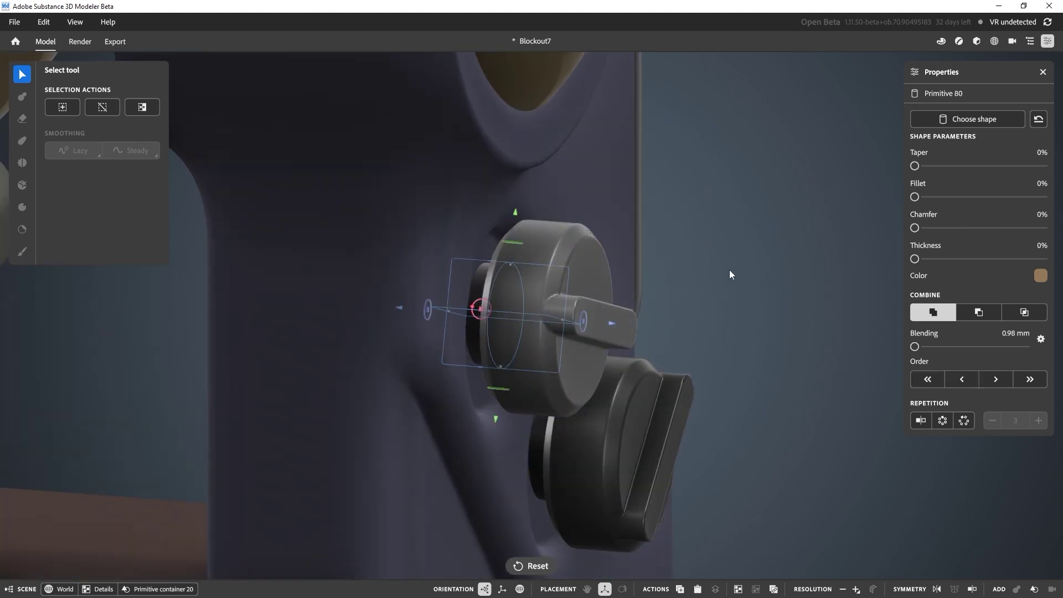
alt+drag(729, 273, 562, 298)
key(Escape)
key(Escape)
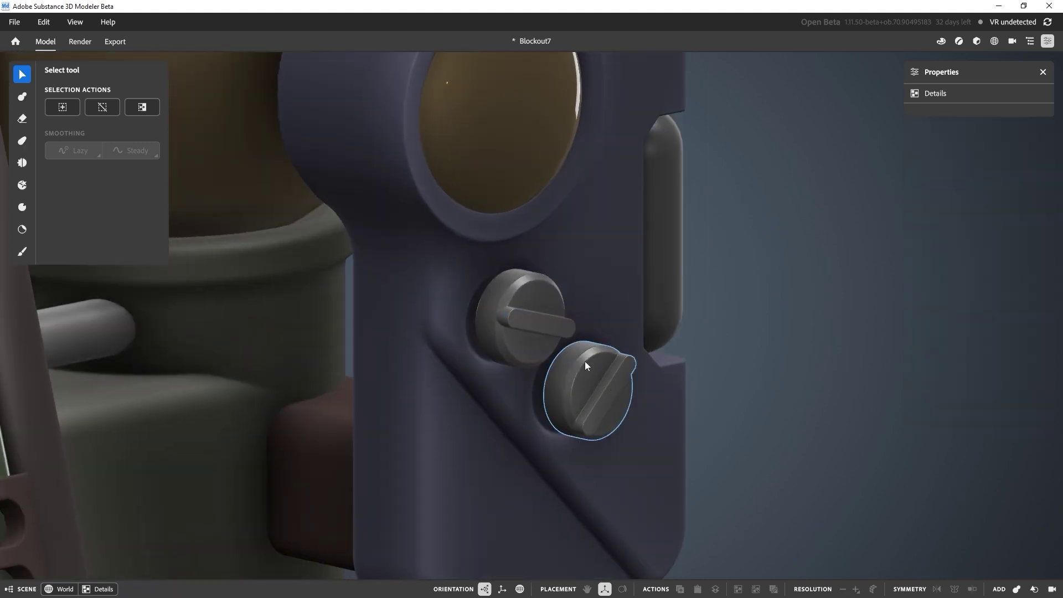
- Open the container of the pipe elbow at the base of the antenna for editing
scroll(731, 354, down, 8)
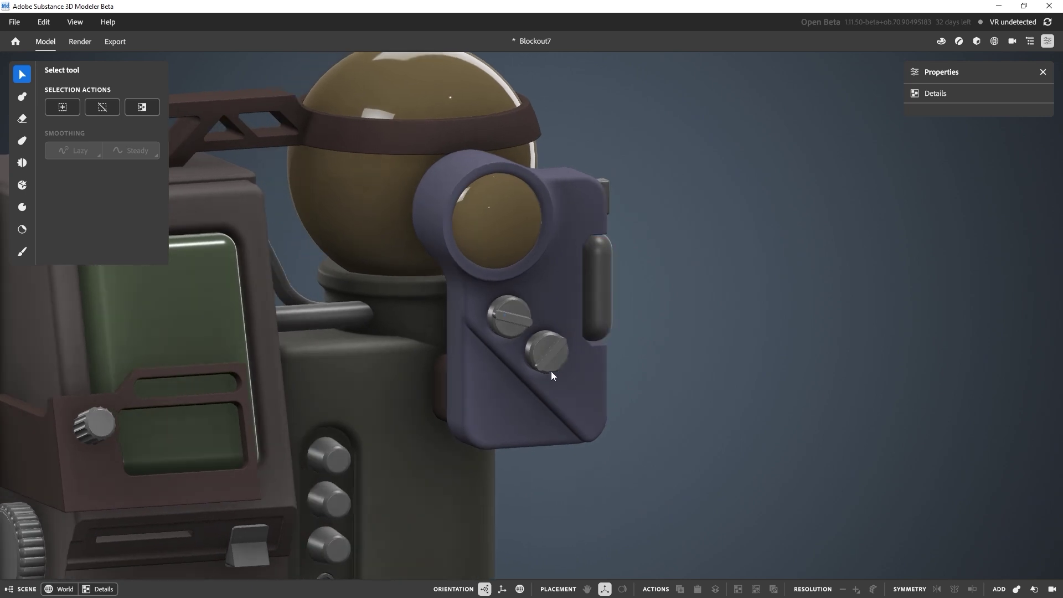
scroll(549, 387, down, 5)
alt+drag(549, 401, 593, 338)
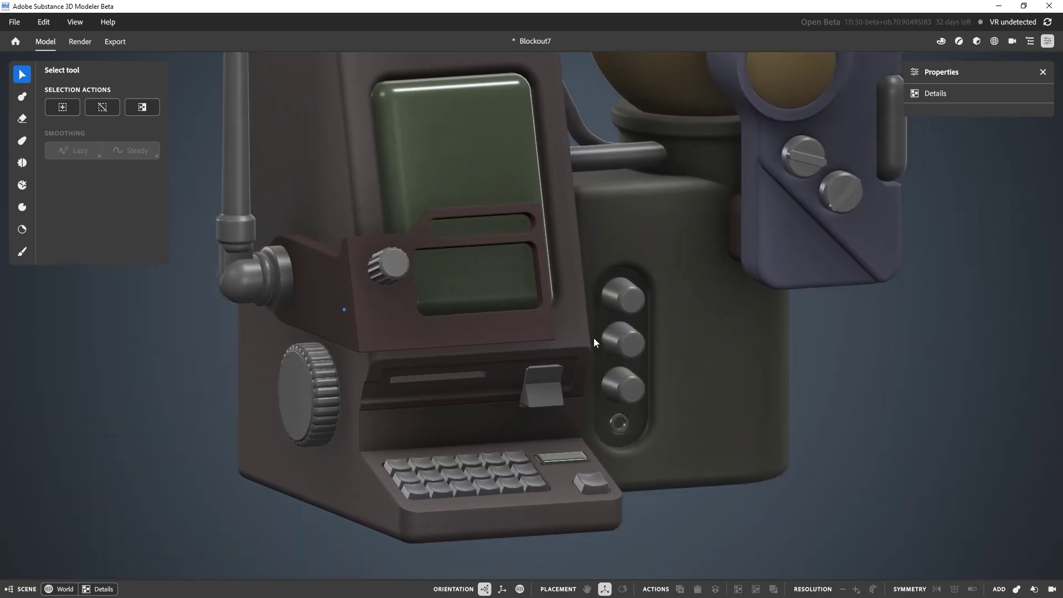
scroll(593, 338, down, 5)
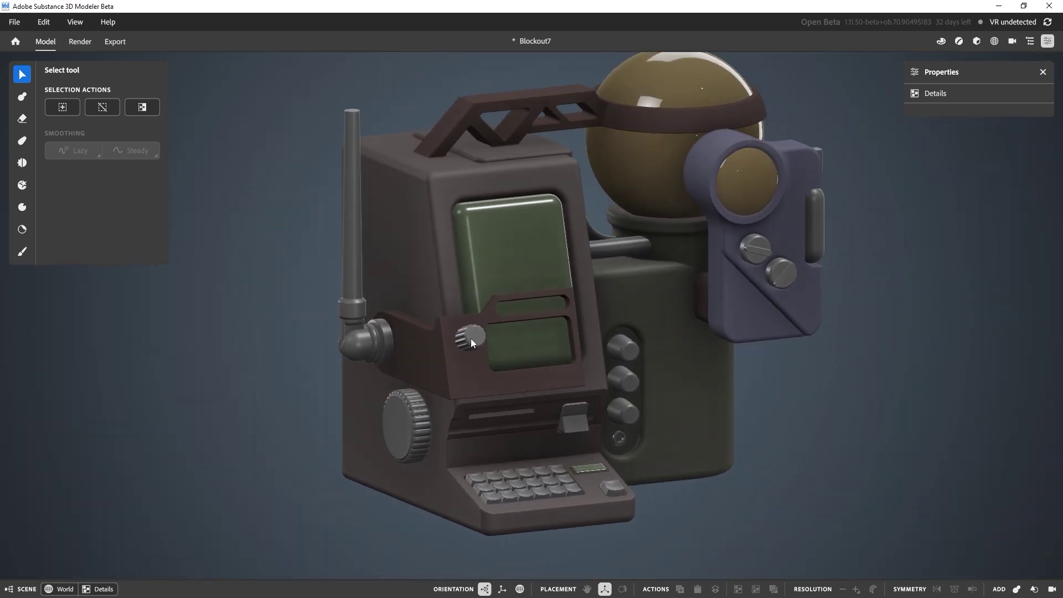
click(362, 340)
scroll(333, 304, up, 5)
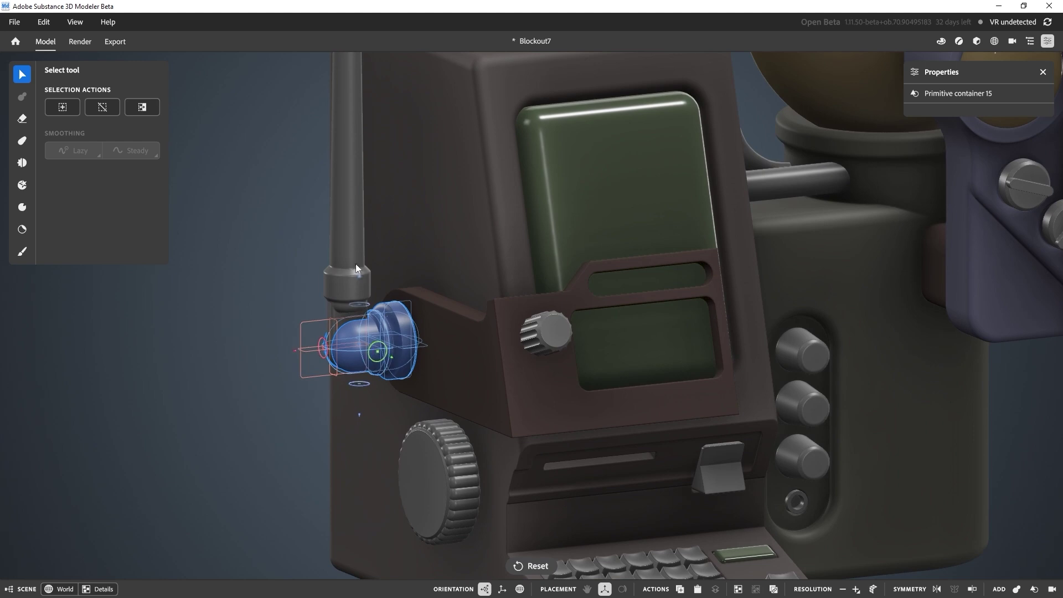
alt+drag(355, 263, 423, 258)
click(381, 265)
click(488, 405)
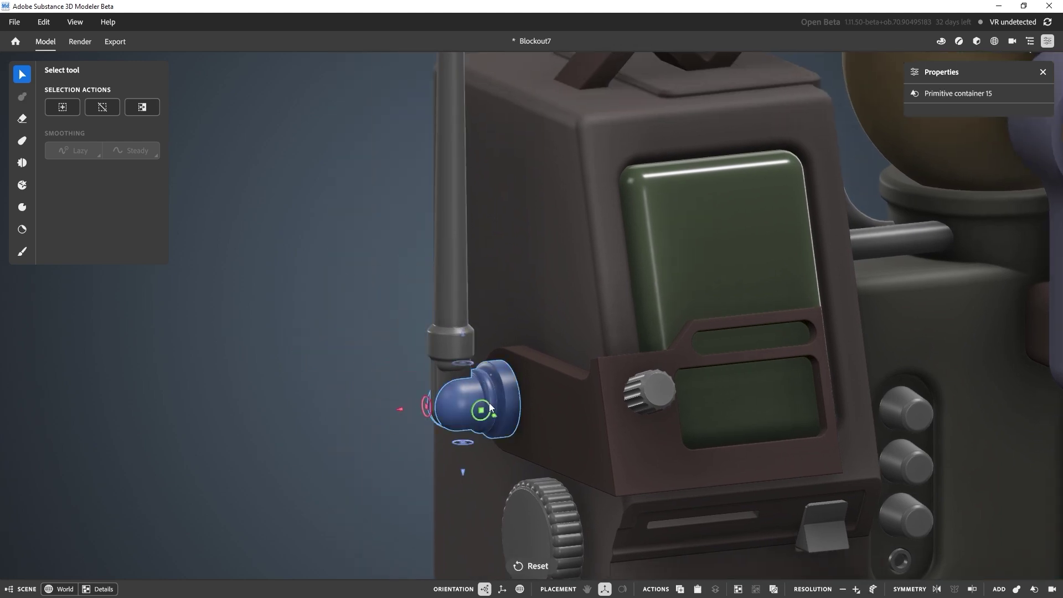
scroll(489, 407, up, 5)
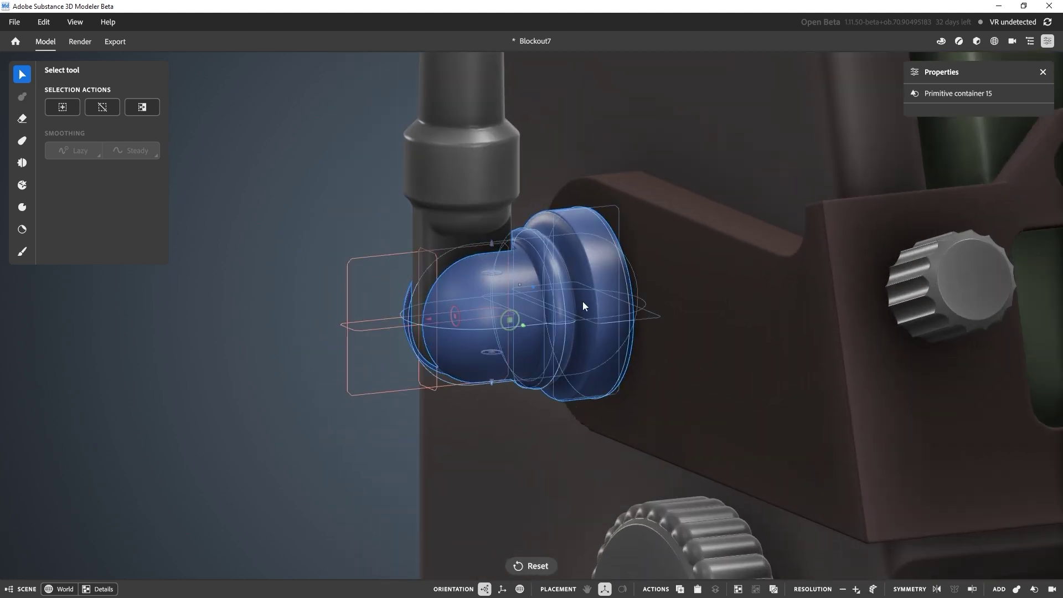
alt+drag(582, 301, 583, 270)
double_click(584, 260)
- Try moving the elbow's fully filleted cylinder out of the joint and adjusting its fillet, and undo the changes
drag(678, 286, 346, 330)
key(ctrl+z)
click(473, 290)
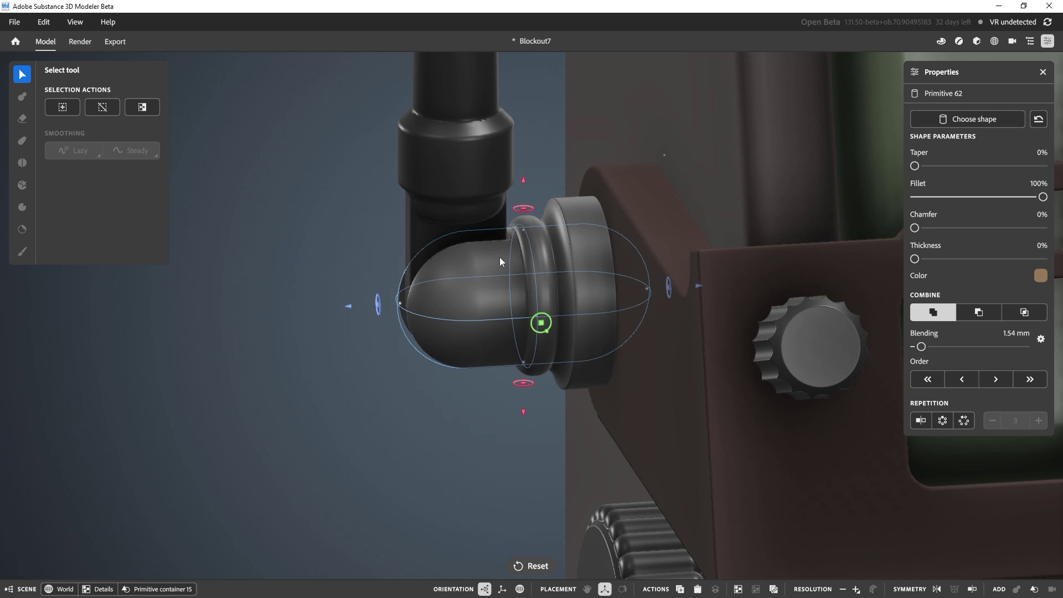
drag(690, 287, 390, 293)
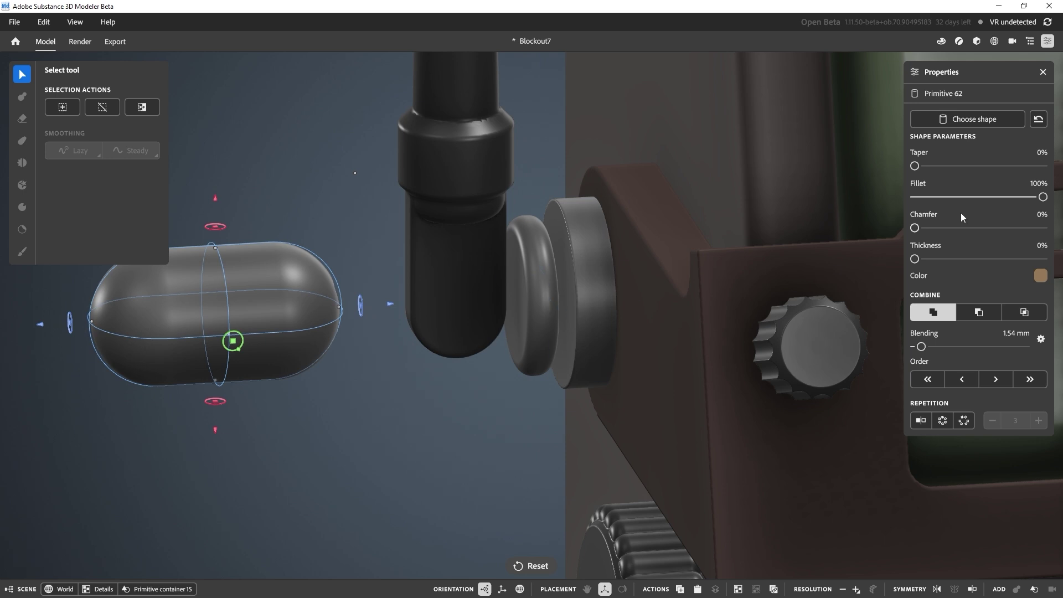
mouse_move(1043, 196)
mouse_down()
mouse_move(947, 208)
mouse_move(1056, 205)
mouse_up()
key(ctrl+z)
key(ctrl+z)
key(ctrl+z)
click(373, 423)
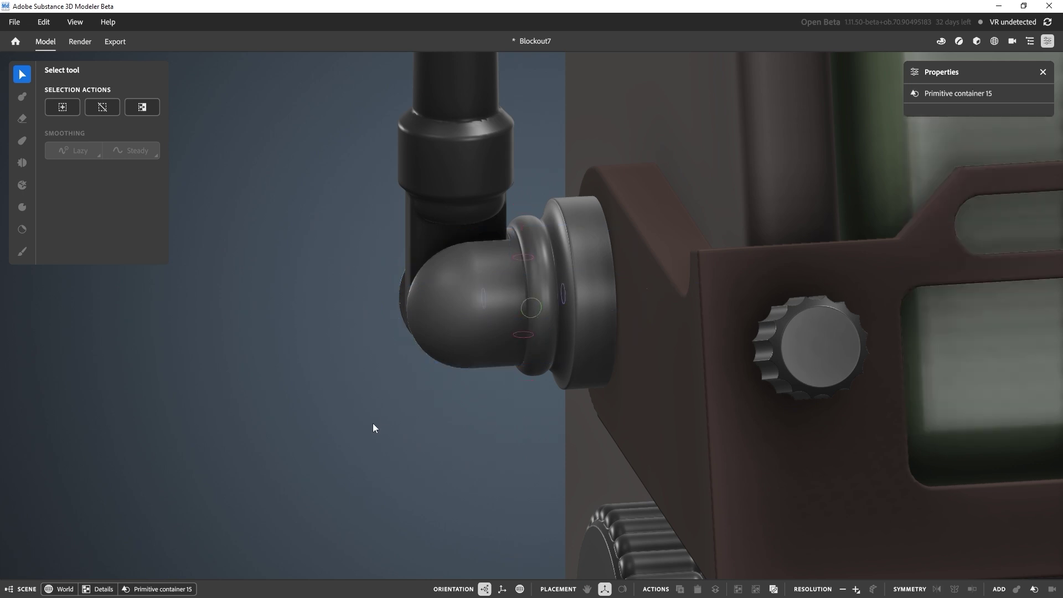
- Examine the elbow's rounded ring cylinder and the subtracting box that cuts the slot in its end
middle_drag(373, 423, 394, 393)
click(550, 252)
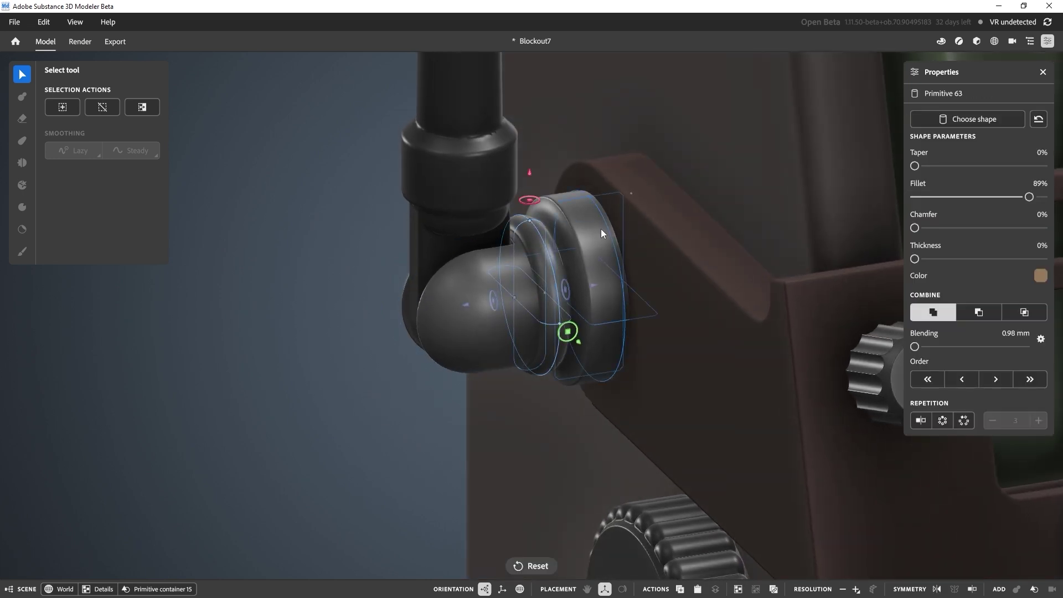
middle_drag(565, 284, 536, 196)
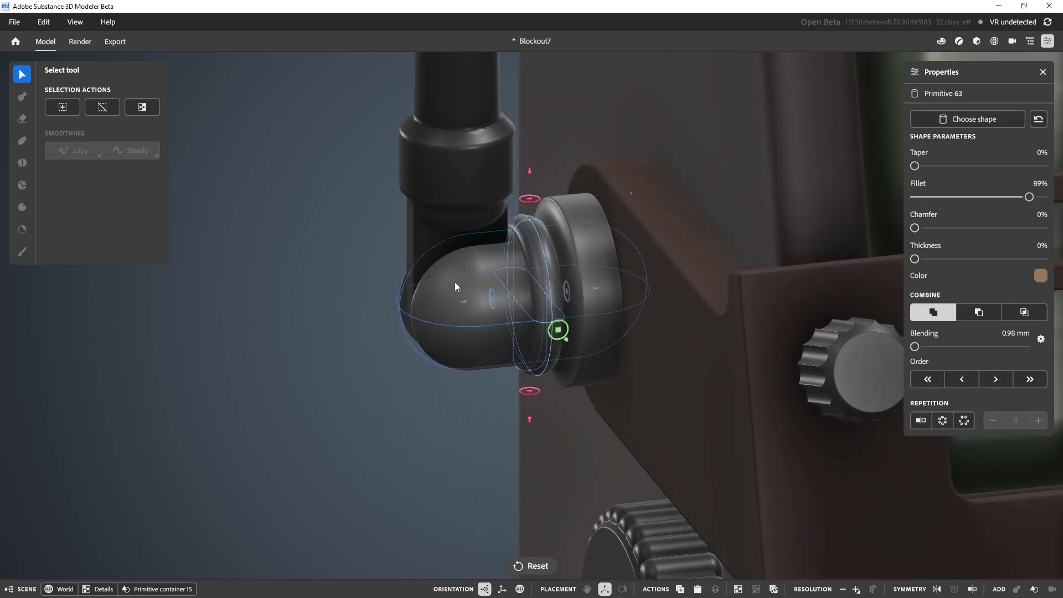
middle_drag(380, 335, 556, 238)
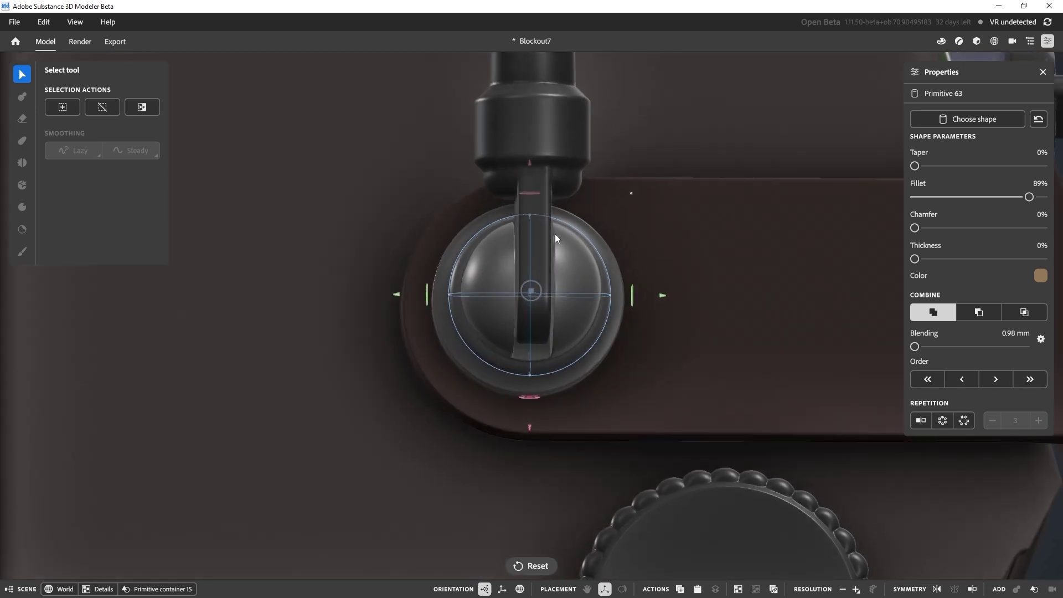
middle_drag(538, 278, 564, 336)
click(638, 320)
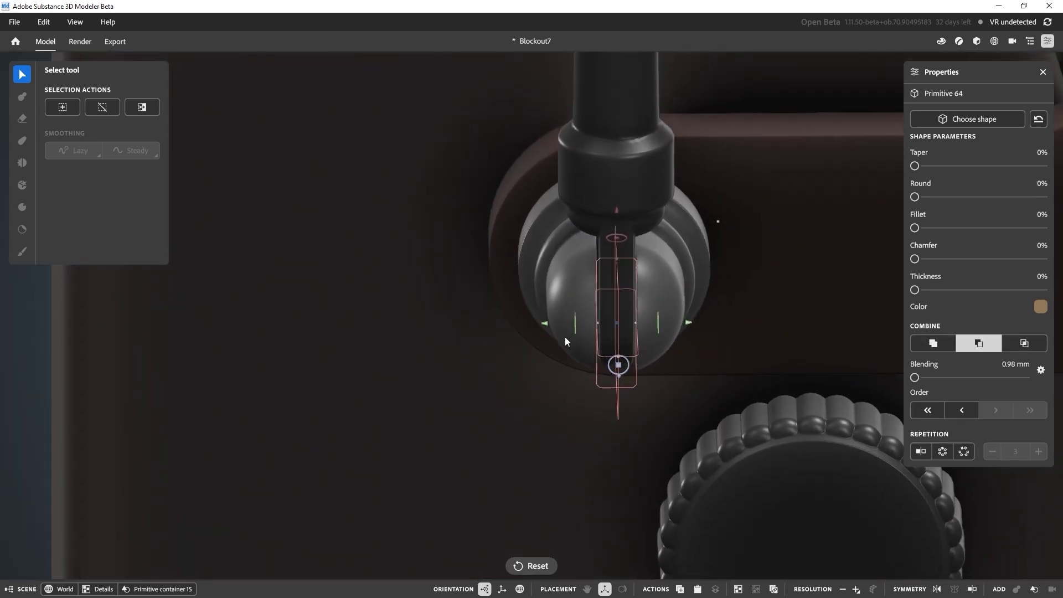
mouse_move(636, 323)
mouse_down()
mouse_move(646, 318)
mouse_move(637, 318)
mouse_up()
middle_drag(637, 319, 810, 274)
click(810, 274)
- Open the antenna's container and select the tapered cylinder that forms its rod
click(595, 197)
middle_drag(595, 196, 632, 238)
click(632, 238)
middle_drag(736, 227, 553, 160)
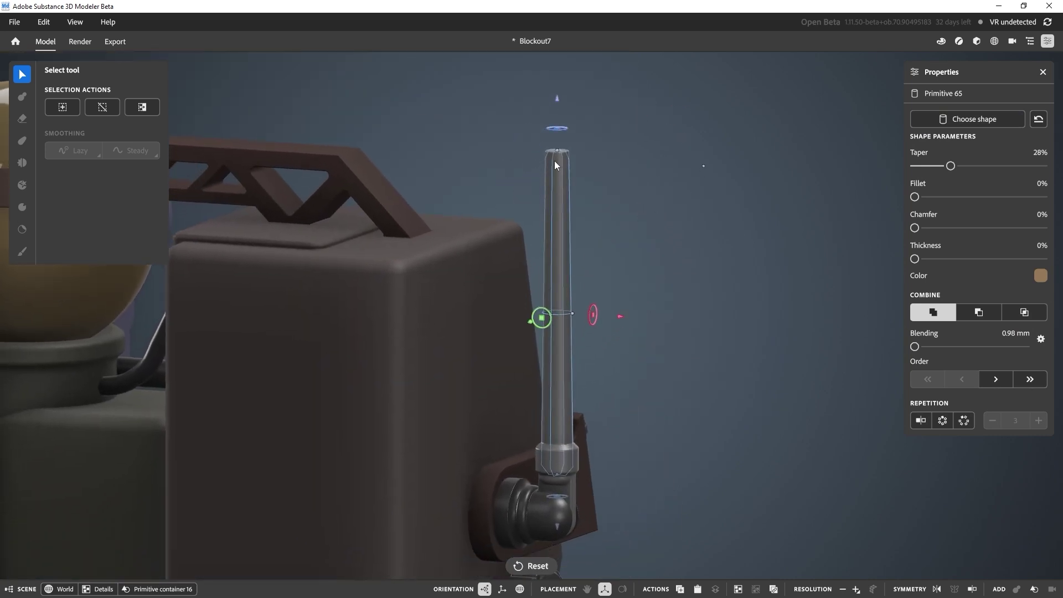
- Examine the collar cylinder at the base of the antenna rod and try adjusting its chamfer
middle_drag(565, 287, 568, 318)
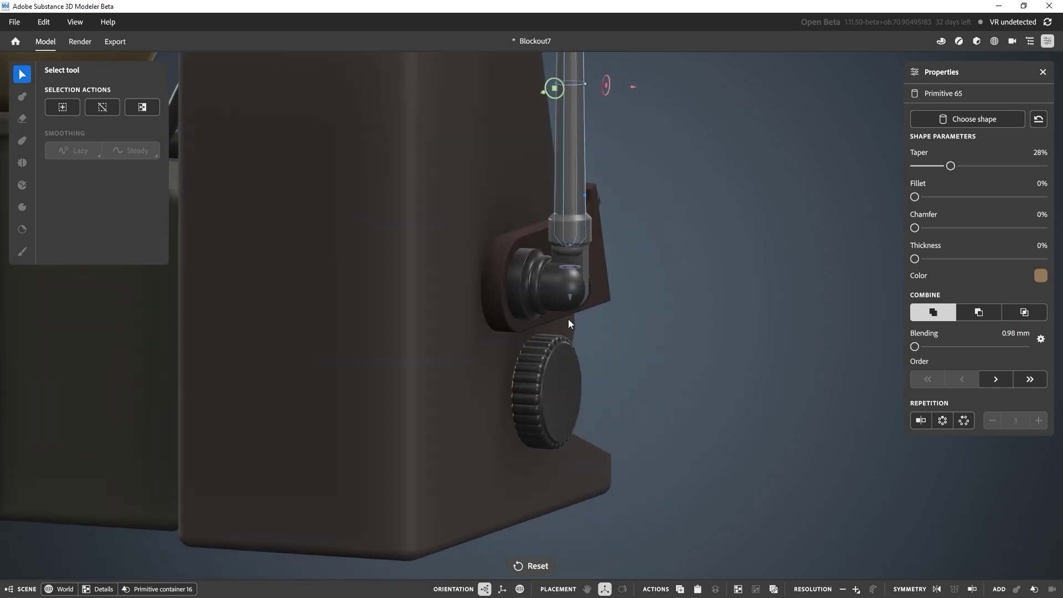
scroll(622, 329, up, 3)
click(559, 256)
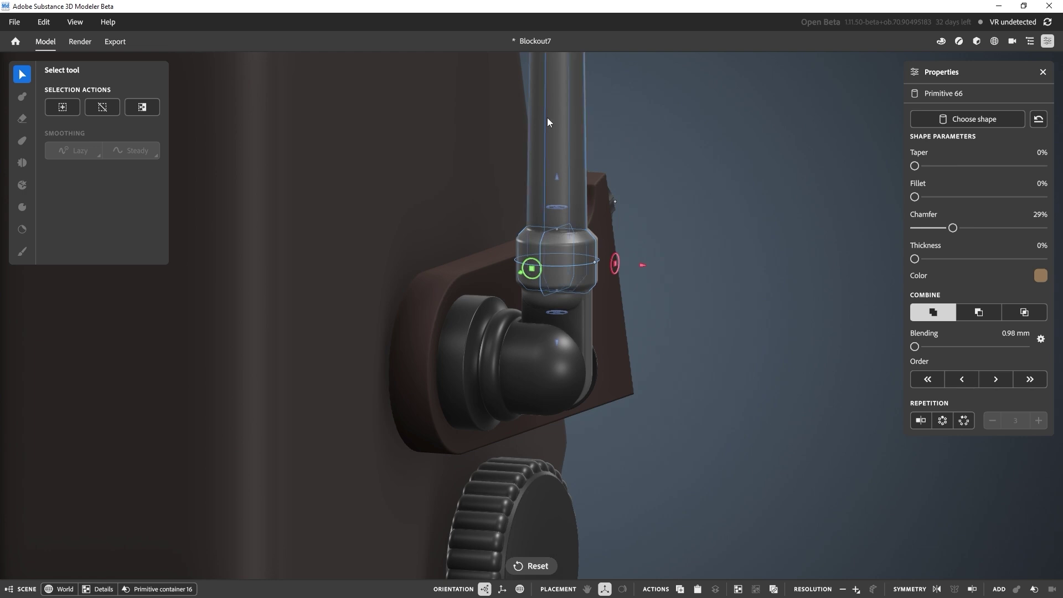
drag(956, 225, 950, 226)
click(617, 294)
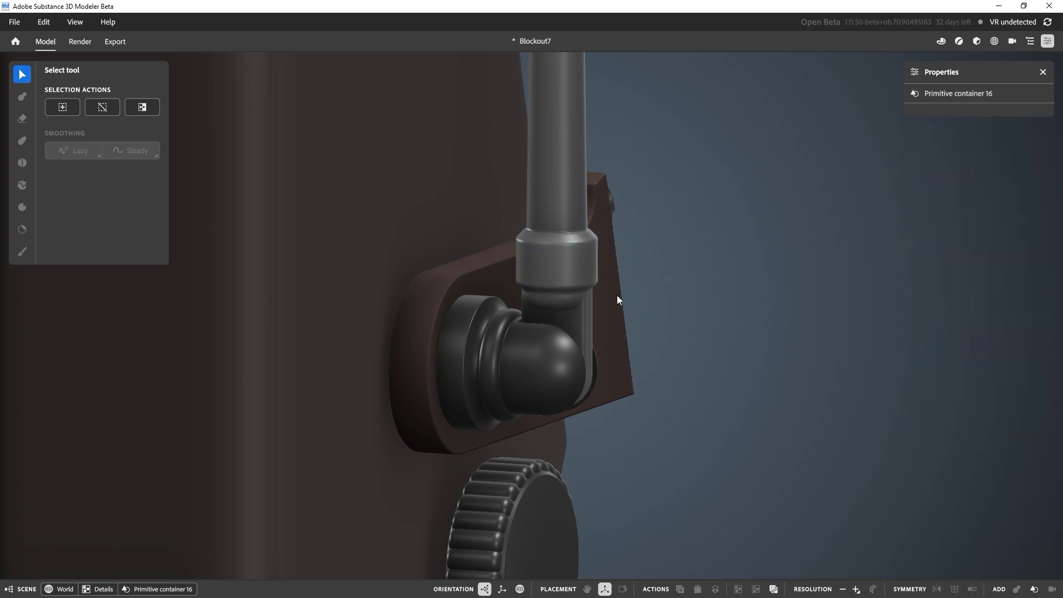
- Try moving the rounded box out of the antenna joint and setting its Round to 0%, and undo both changes
click(582, 314)
right_drag(582, 314, 551, 327)
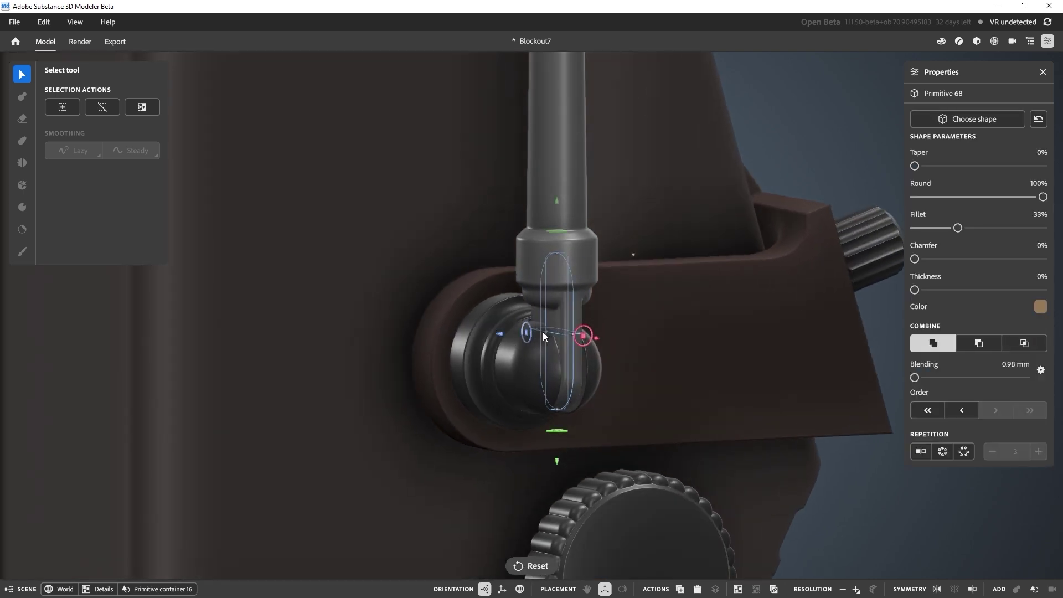
right_drag(604, 361, 619, 347)
drag(619, 347, 715, 386)
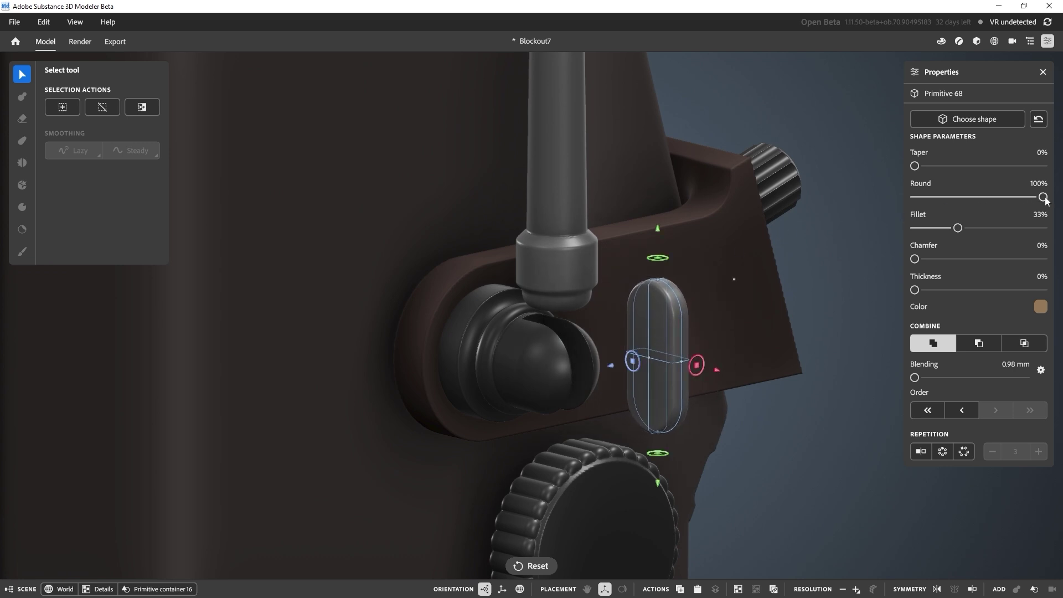
drag(1042, 196, 914, 199)
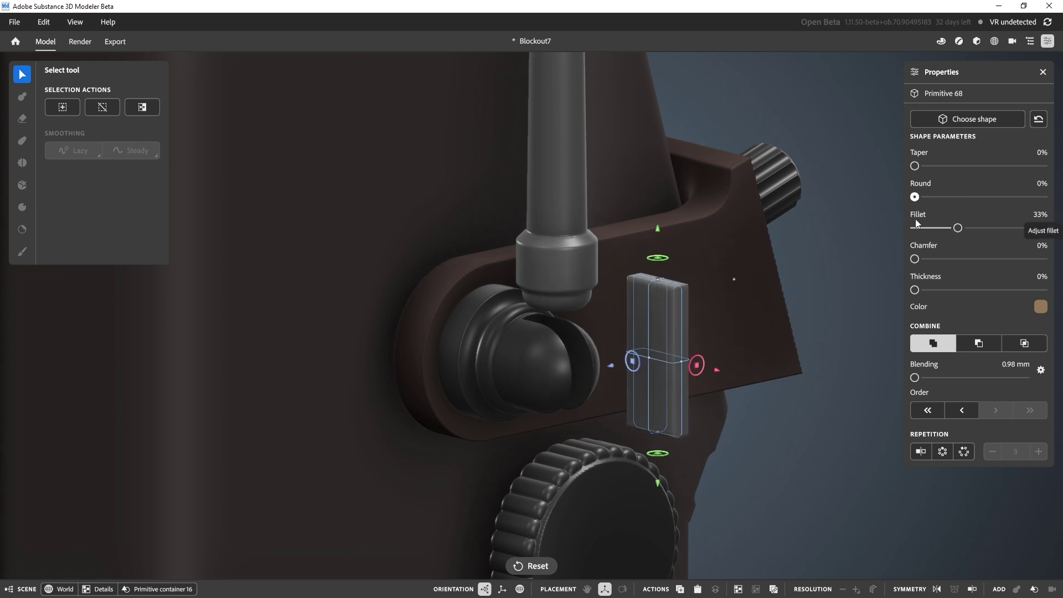
key(ctrl+z)
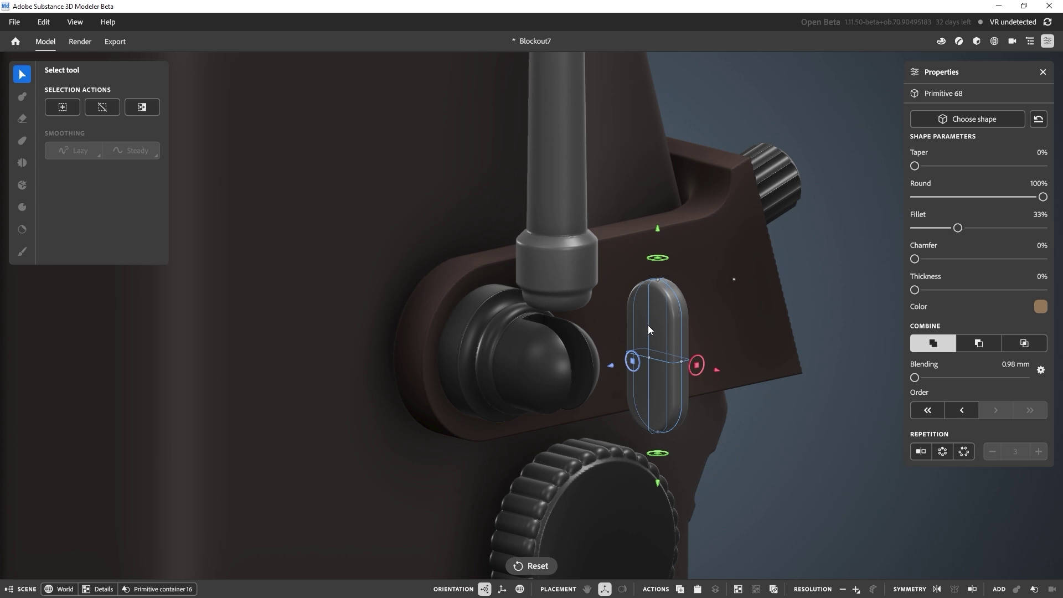
right_drag(657, 279, 637, 327)
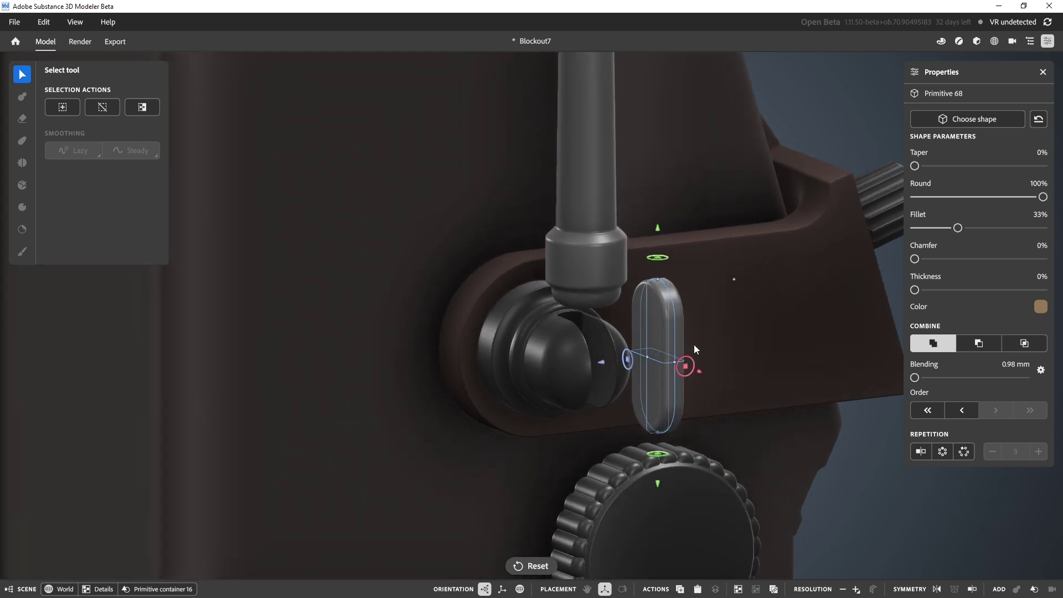
right_drag(694, 348, 686, 284)
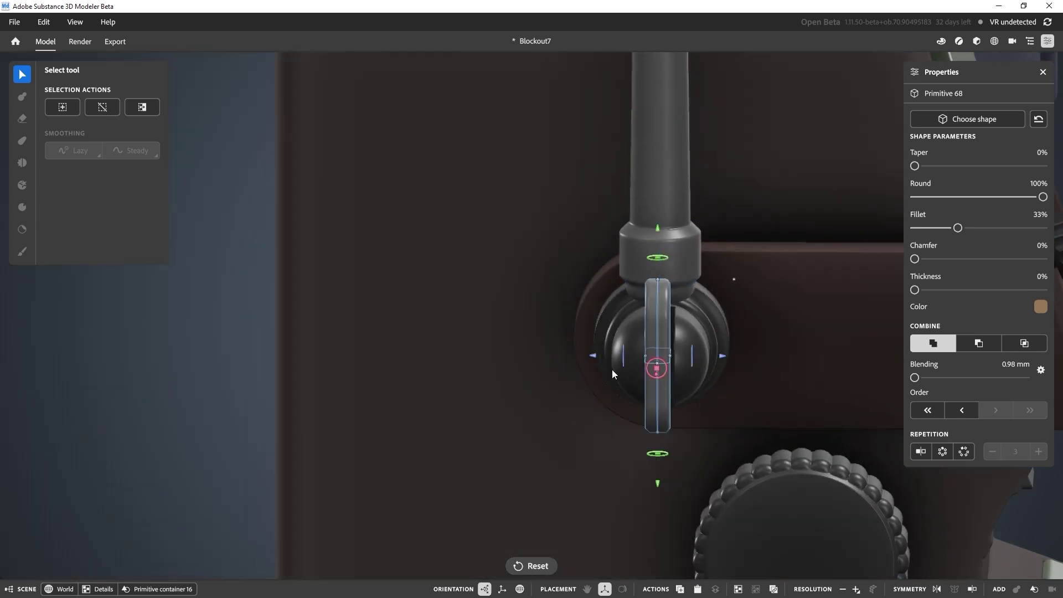
key(Delete)
right_drag(617, 368, 792, 437)
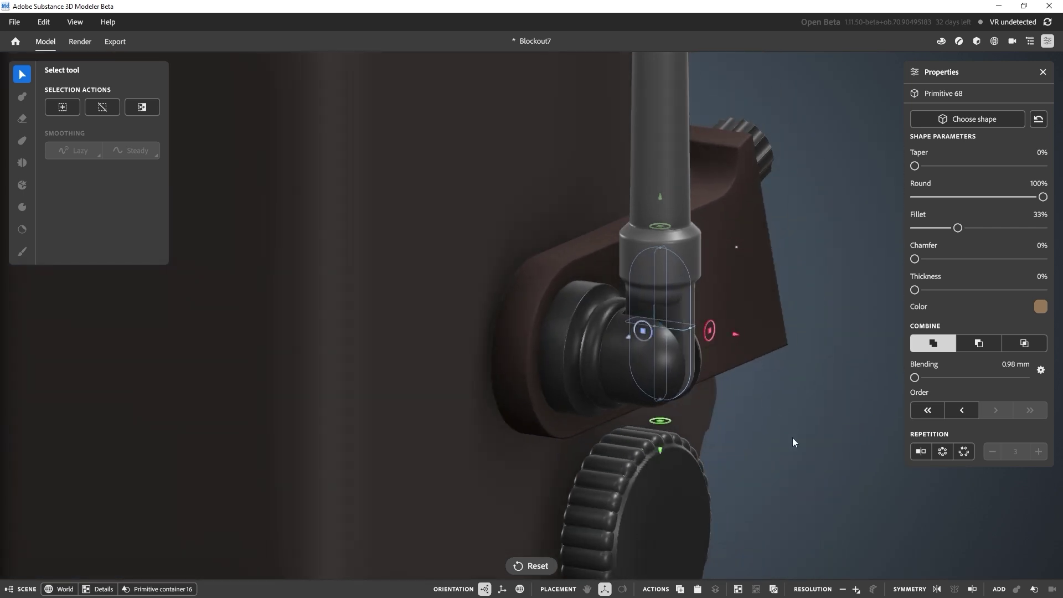
- Leave the antenna's container for the World level and view the detail parts across the whole model
click(794, 470)
scroll(794, 469, down, 5)
right_drag(676, 287, 739, 377)
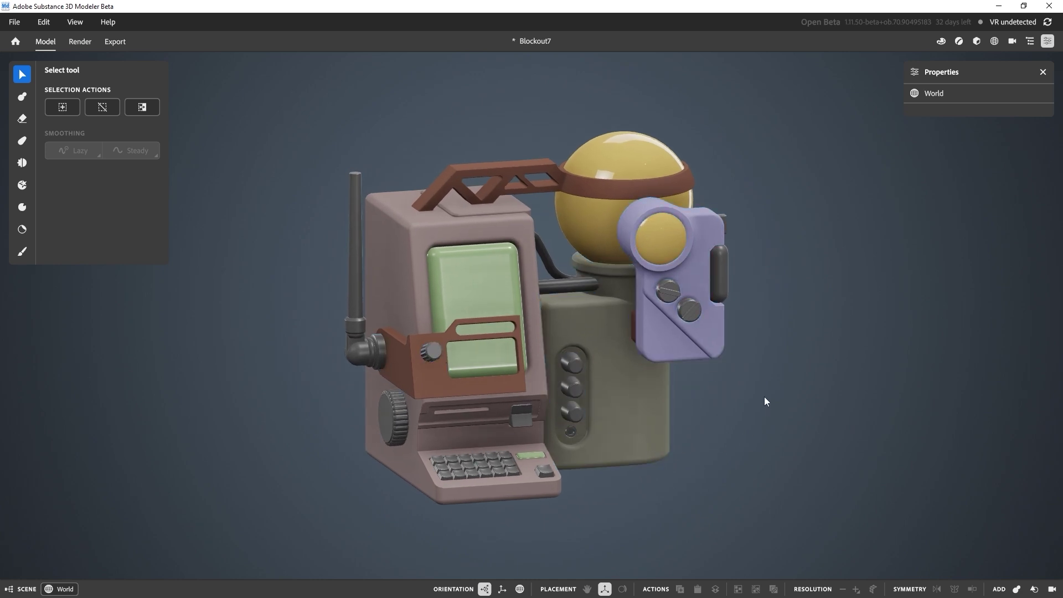
right_drag(790, 453, 611, 342)
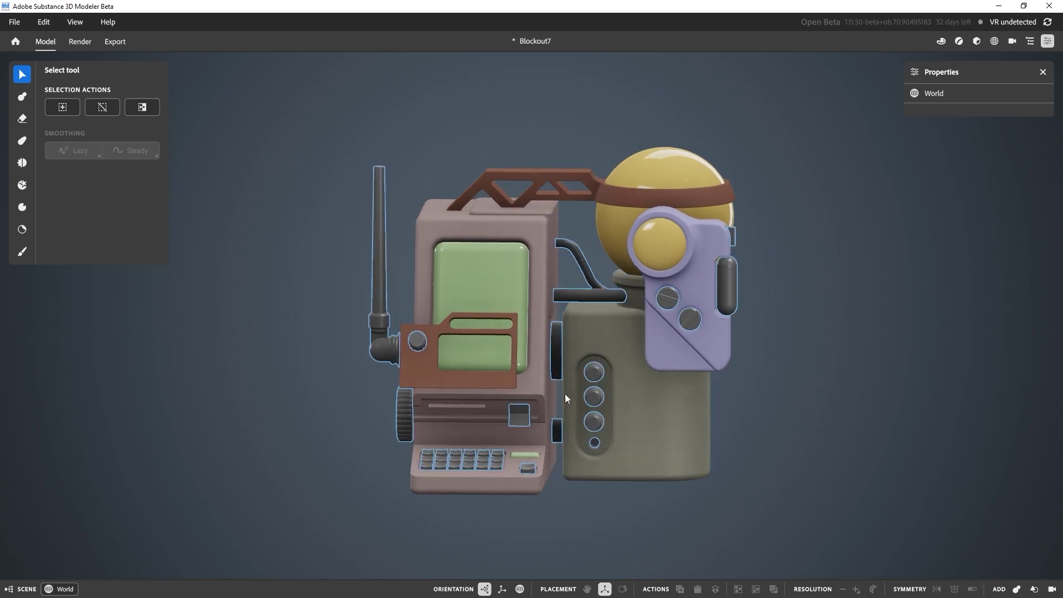
right_drag(826, 453, 801, 411)
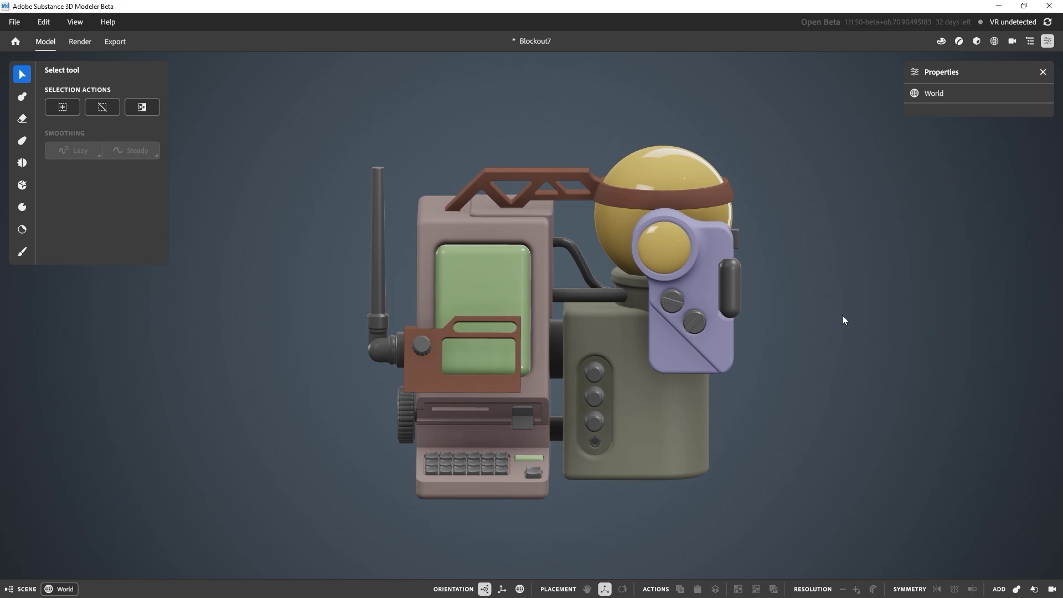
- Open the Details group and try moving the straight clay pipe out from between the two bodies, and undo the move
right_drag(849, 229, 627, 287)
scroll(627, 287, up, 3)
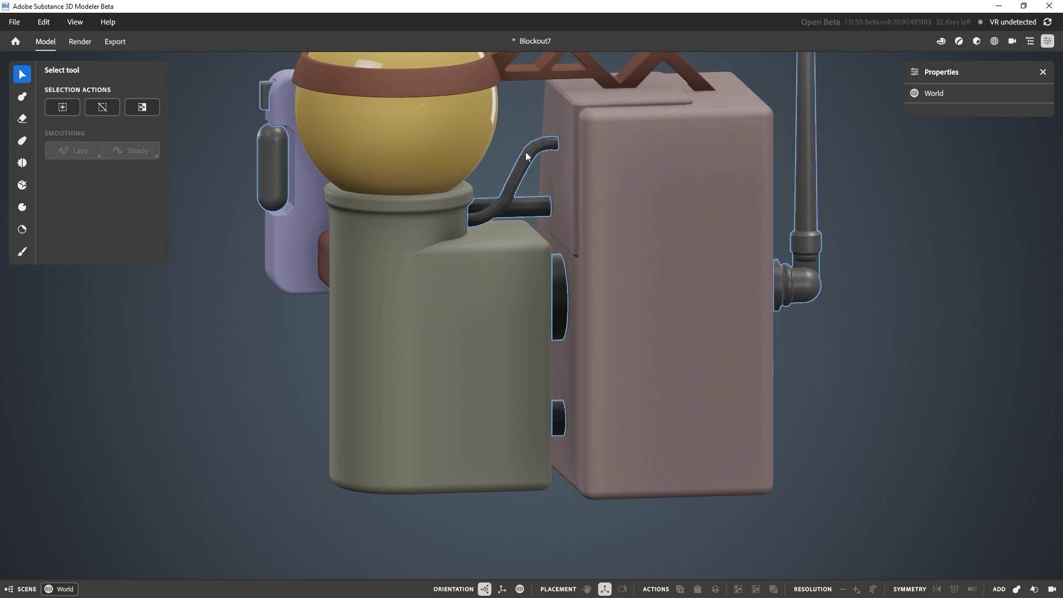
right_drag(526, 155, 517, 199)
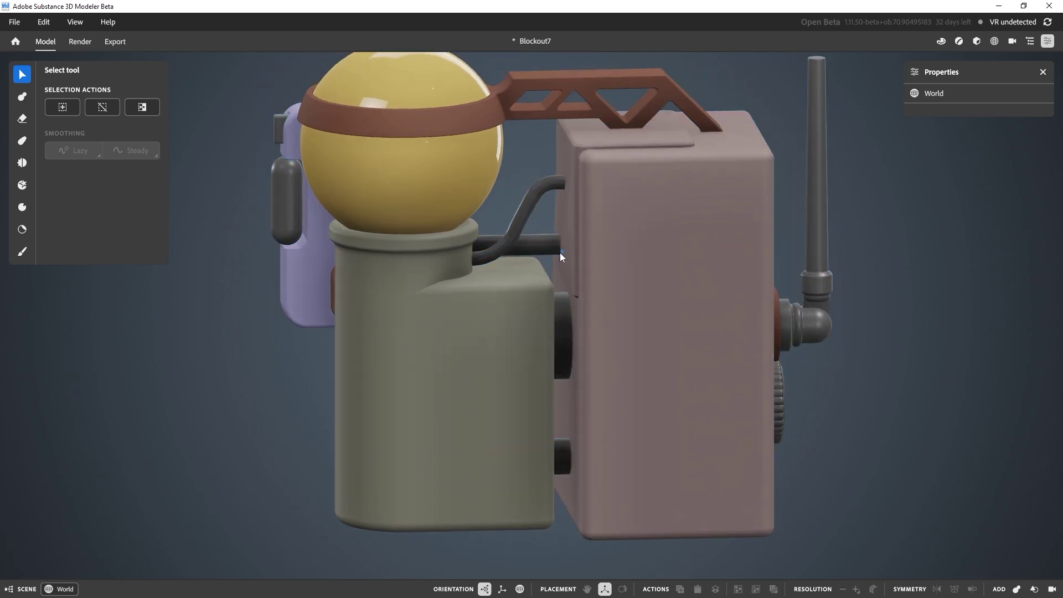
click(545, 248)
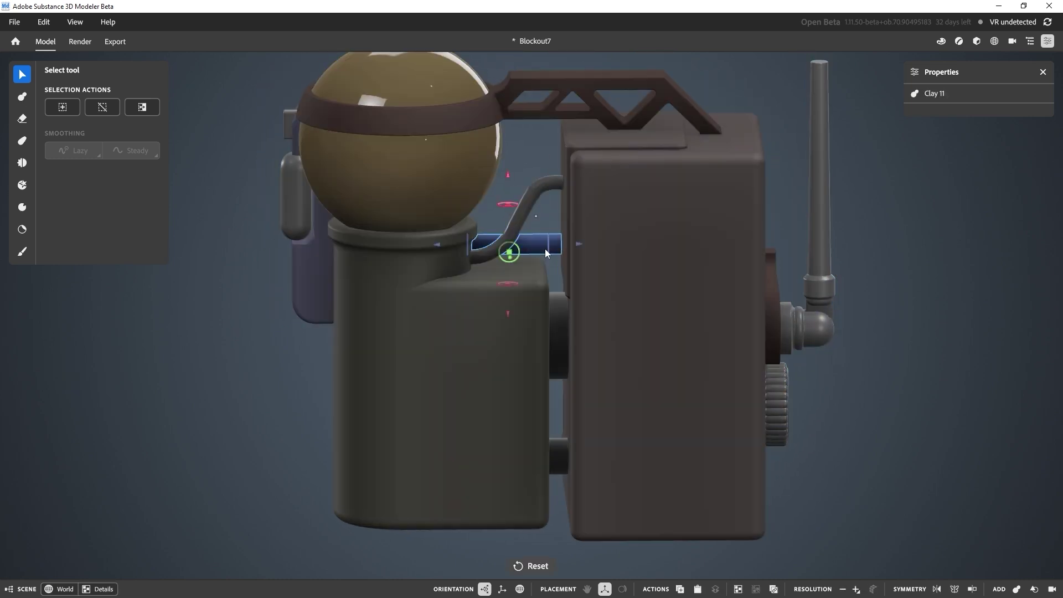
click(577, 248)
key(ctrl+z)
drag(576, 244, 985, 238)
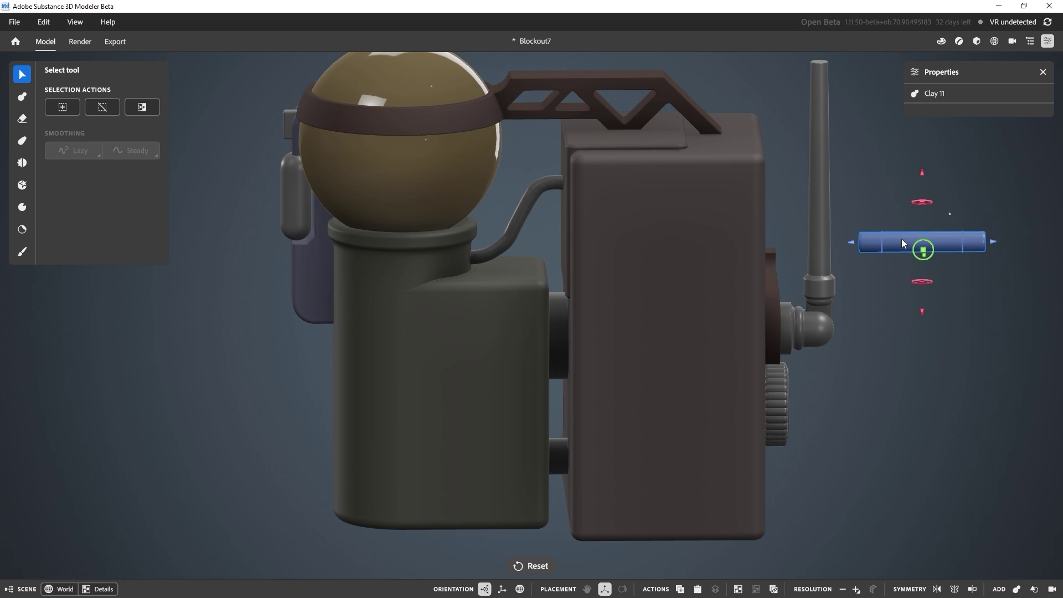
key(ctrl+z)
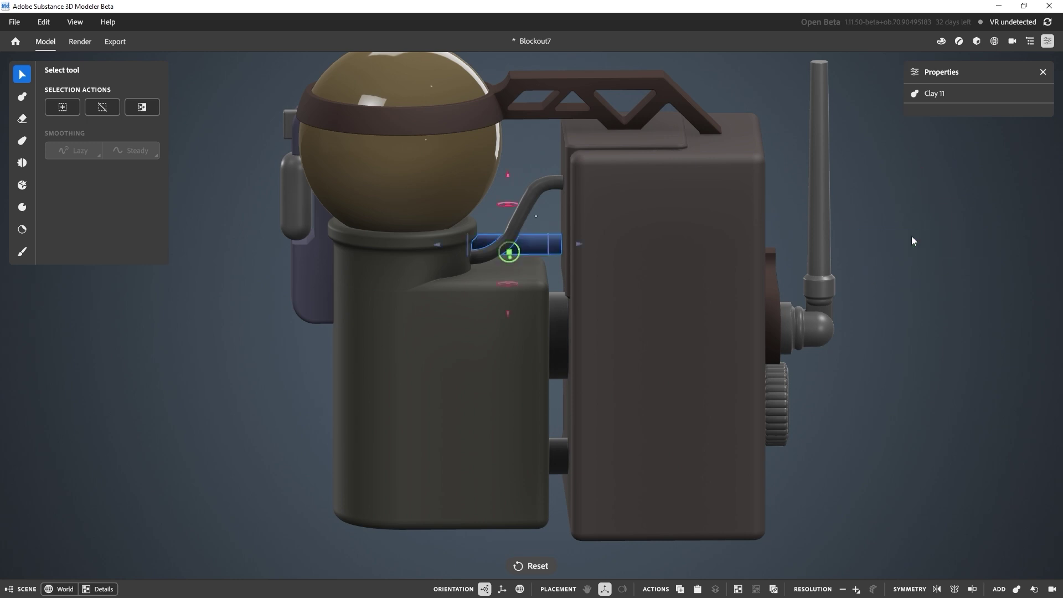
click(896, 350)
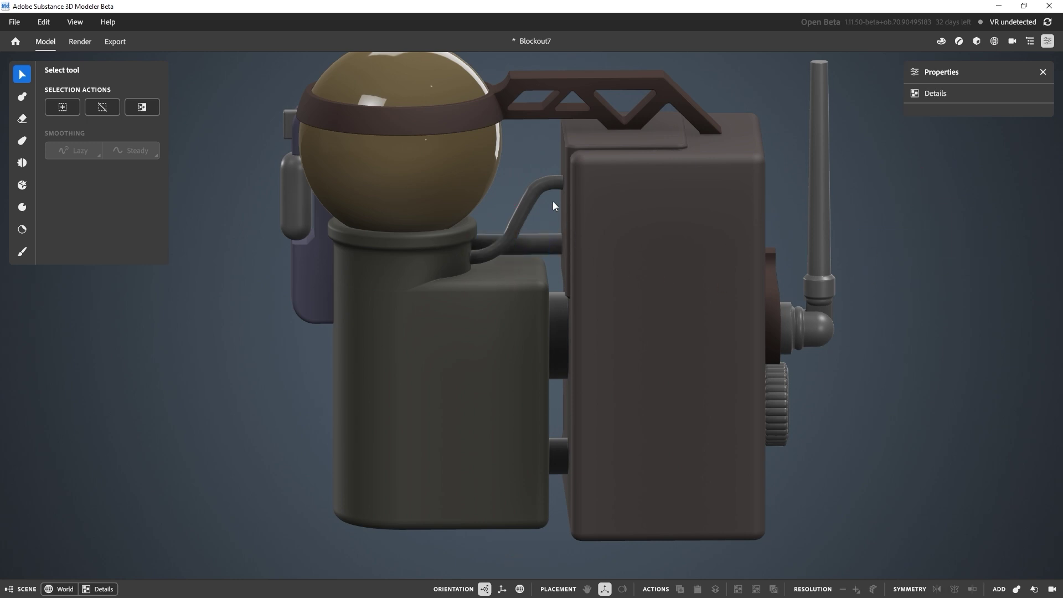
- Examine the curved clay hose joining the two bodies and return to the World level
click(546, 184)
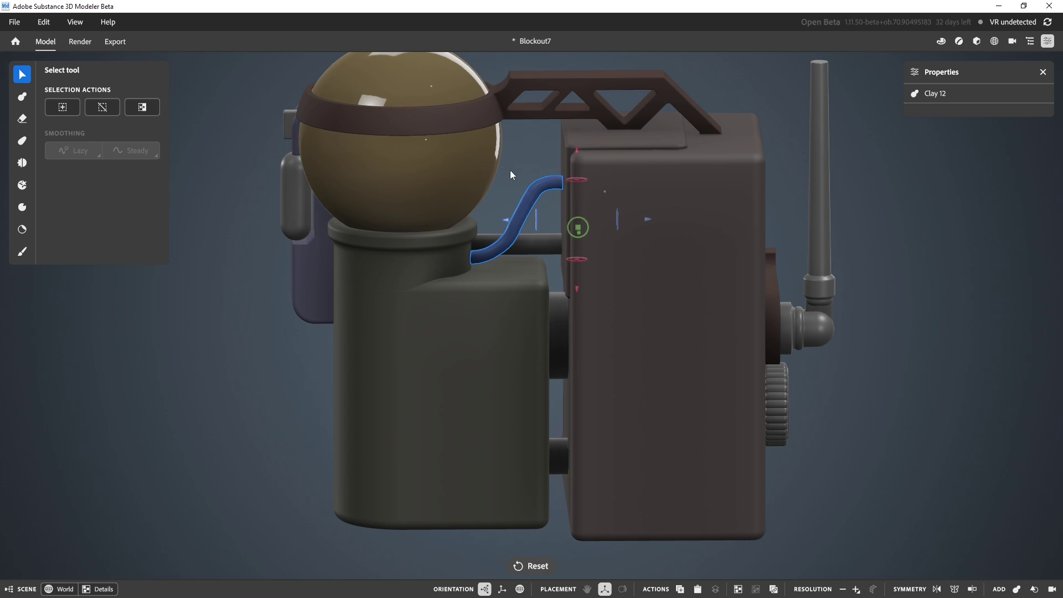
click(536, 170)
scroll(536, 164, down, 3)
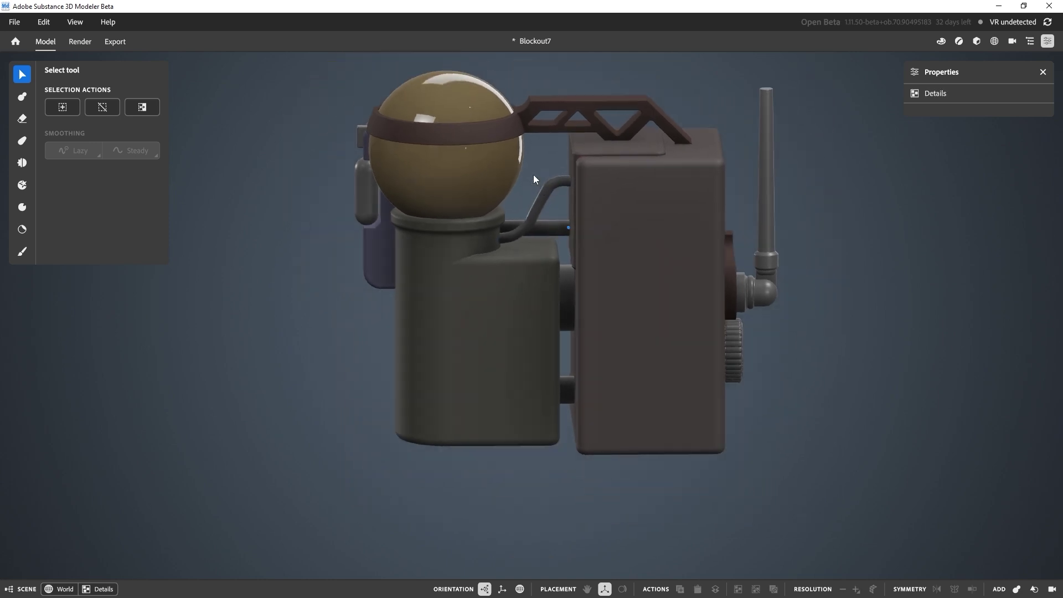
right_drag(533, 175, 537, 284)
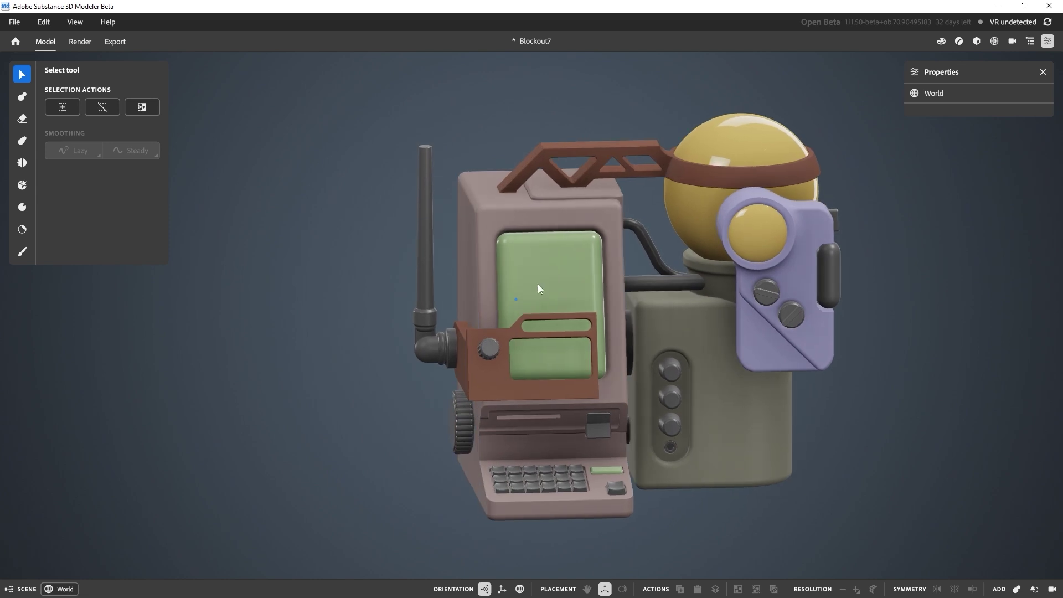
- Start a cylinder with the Clay tool, raise it above the carrying handle and enlarge it to 0.13 m
click(23, 98)
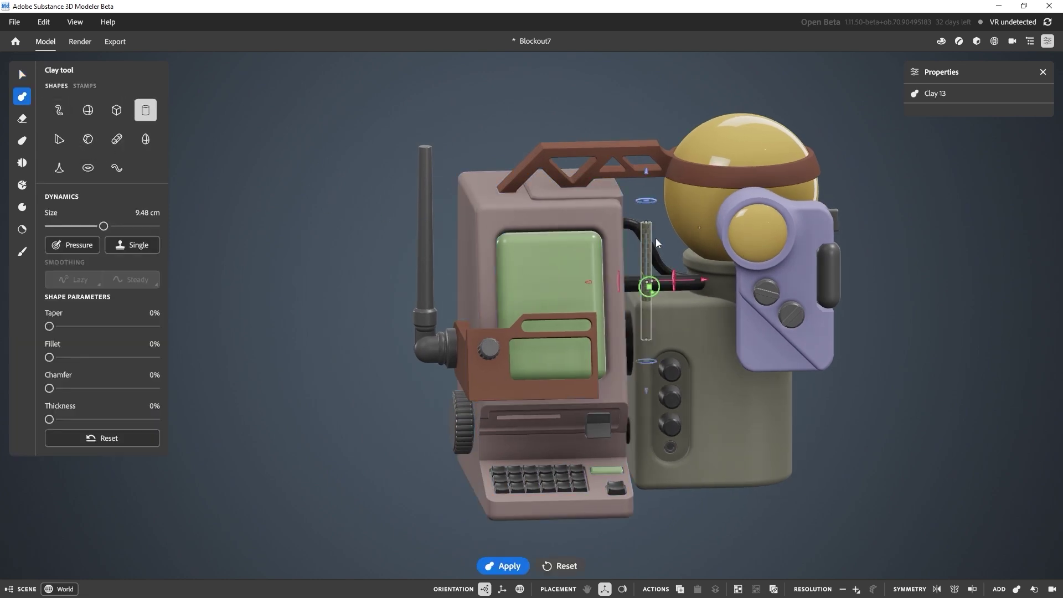
scroll(659, 240, up, 4)
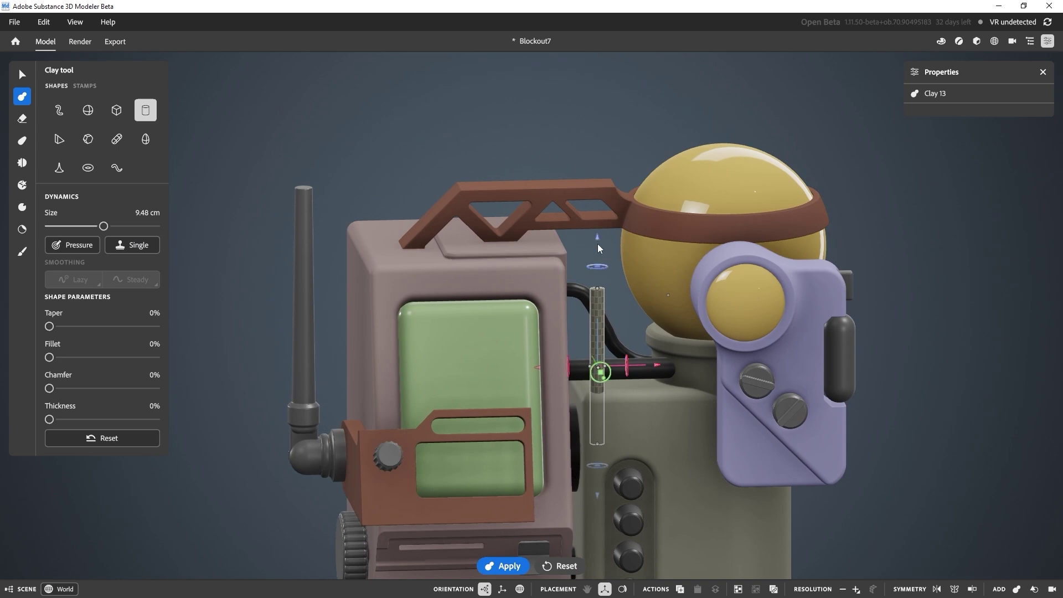
drag(597, 238, 599, 42)
alt+middle_drag(602, 53, 604, 274)
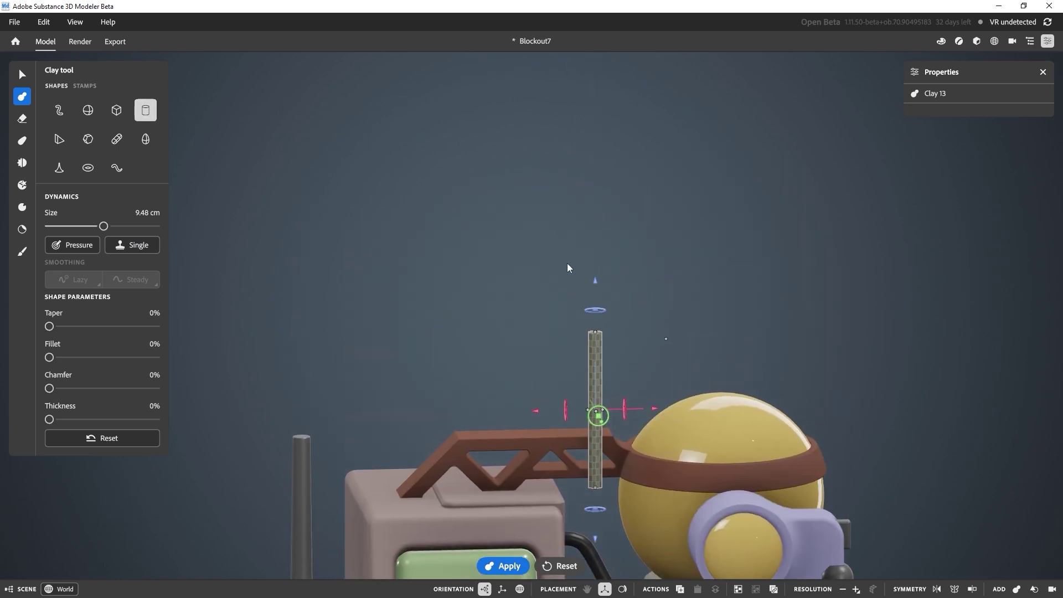
drag(595, 281, 596, 205)
drag(595, 258, 594, 233)
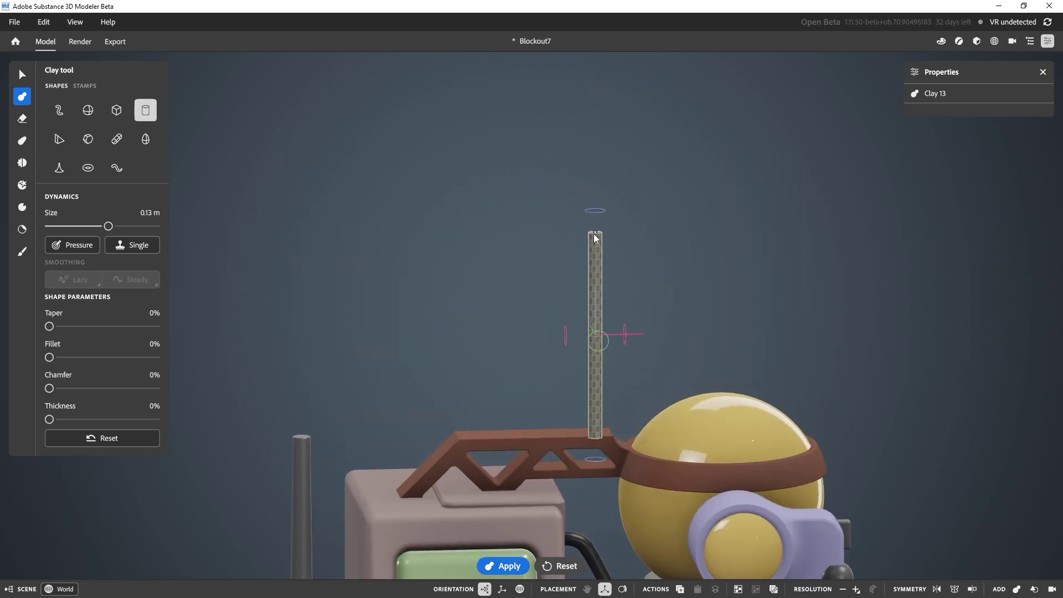
- Rotate the clay cylinder to horizontal and position it in the empty space above the carrying handle
drag(597, 335, 562, 349)
alt+middle_drag(775, 350, 737, 281)
alt+drag(737, 281, 711, 275)
alt+middle_drag(534, 180, 670, 285)
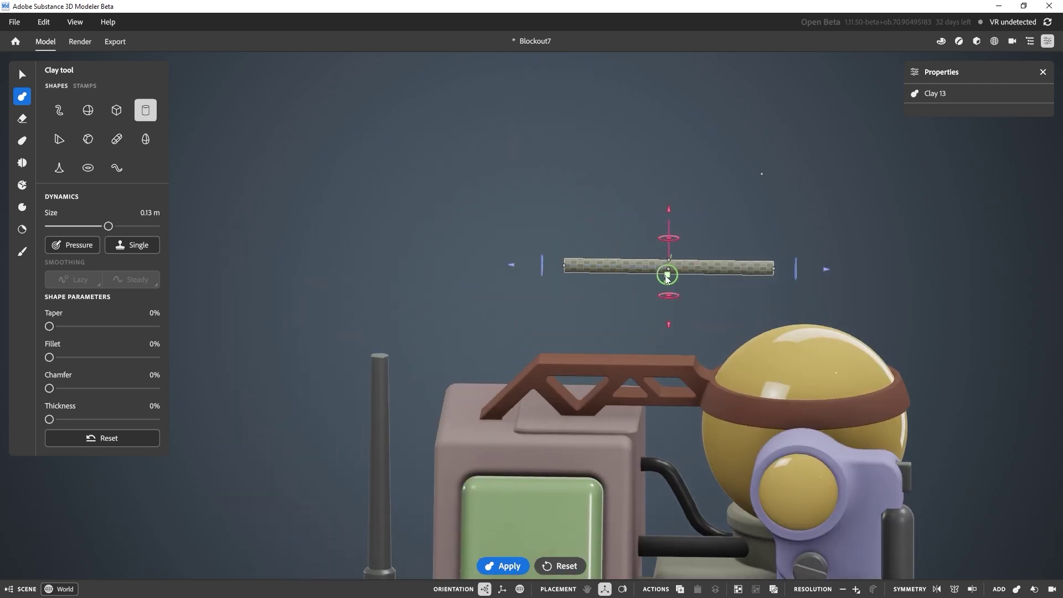
drag(665, 275, 568, 219)
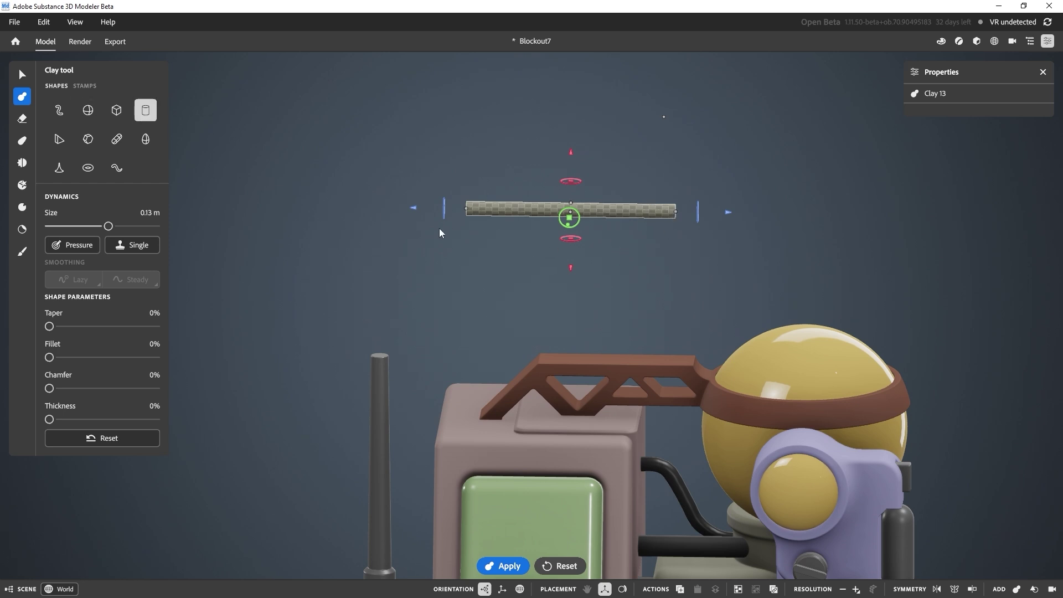
- Select the horizontal clay cylinder with the Select tool and scale it up slightly
key(q)
click(519, 213)
middle_drag(519, 213, 632, 194)
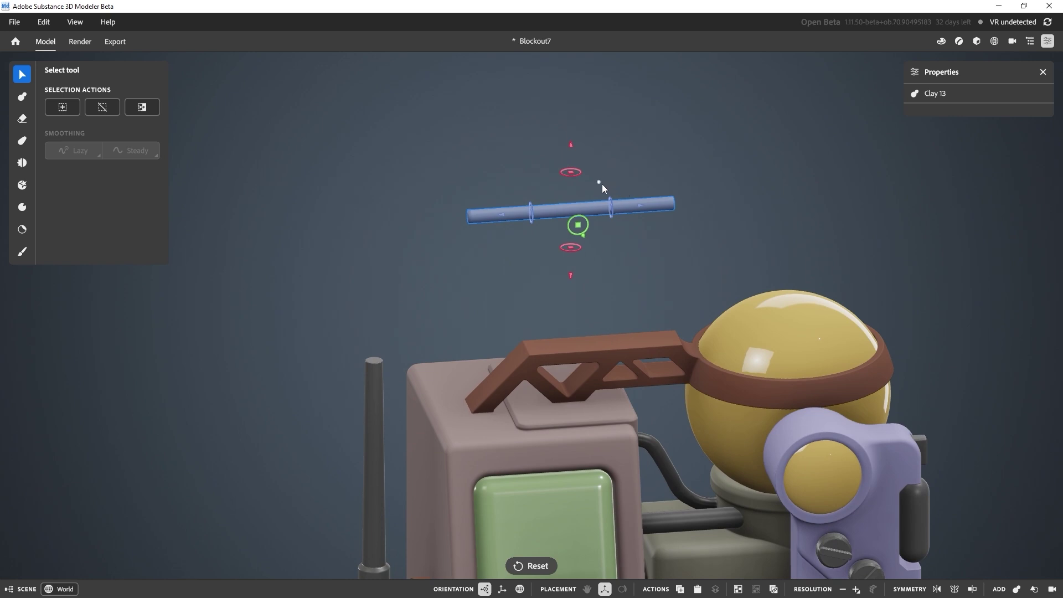
mouse_move(602, 184)
mouse_down()
mouse_move(624, 183)
mouse_move(614, 184)
mouse_up()
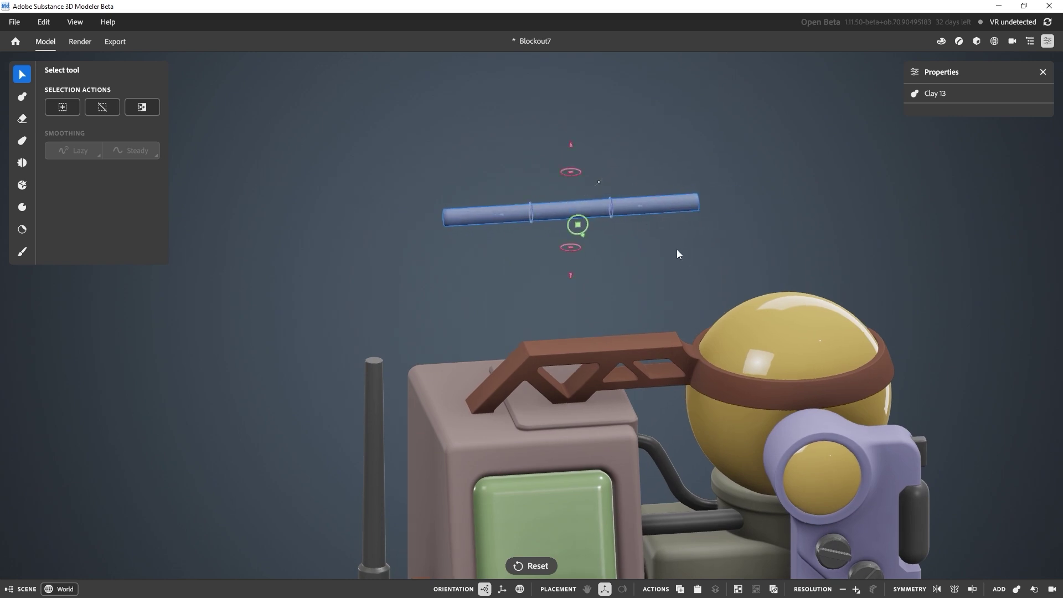
middle_drag(676, 254, 539, 221)
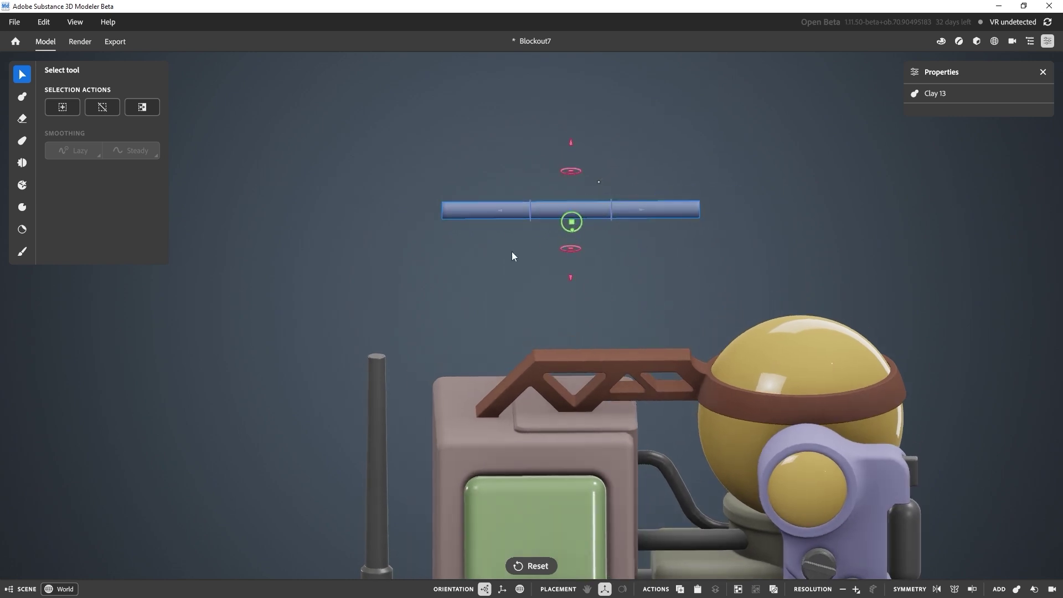
click(711, 251)
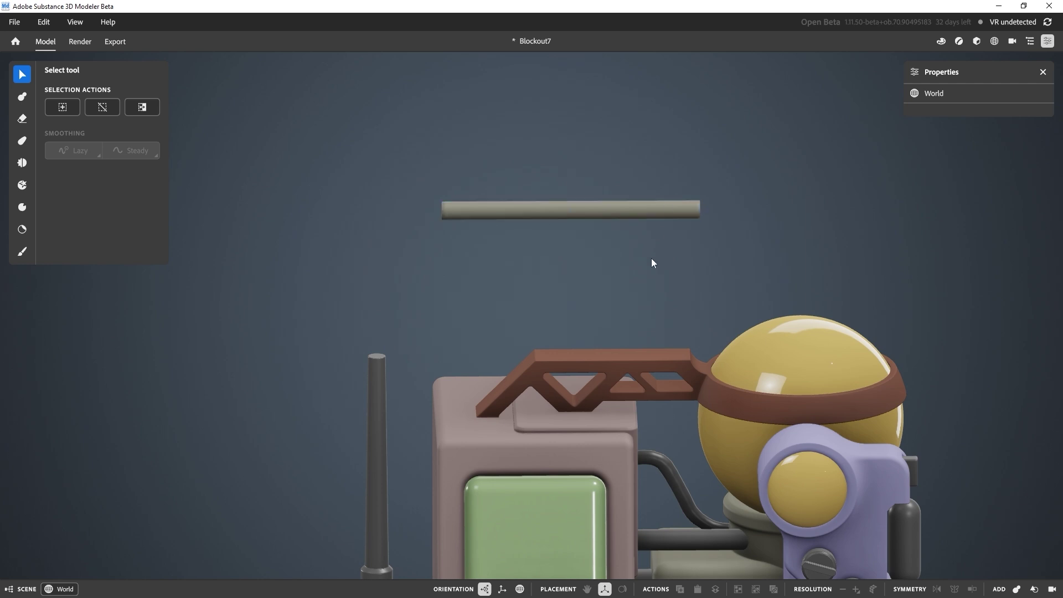
- Activate the Warp tool with the spherical shape for the horizontal clay cylinder, with no object selected
middle_drag(652, 261, 633, 256)
scroll(554, 221, up, 2)
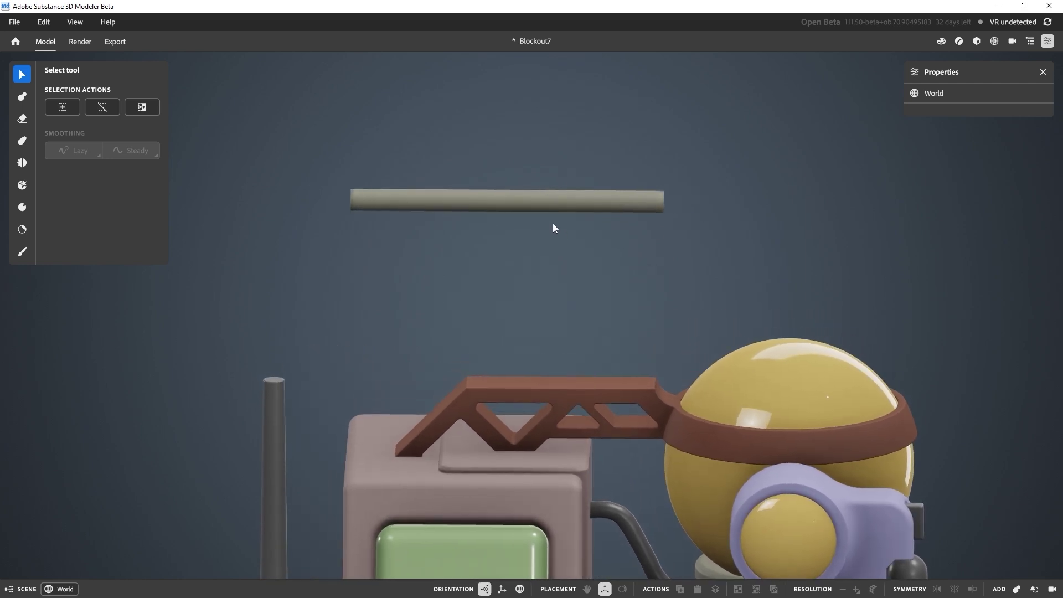
click(558, 200)
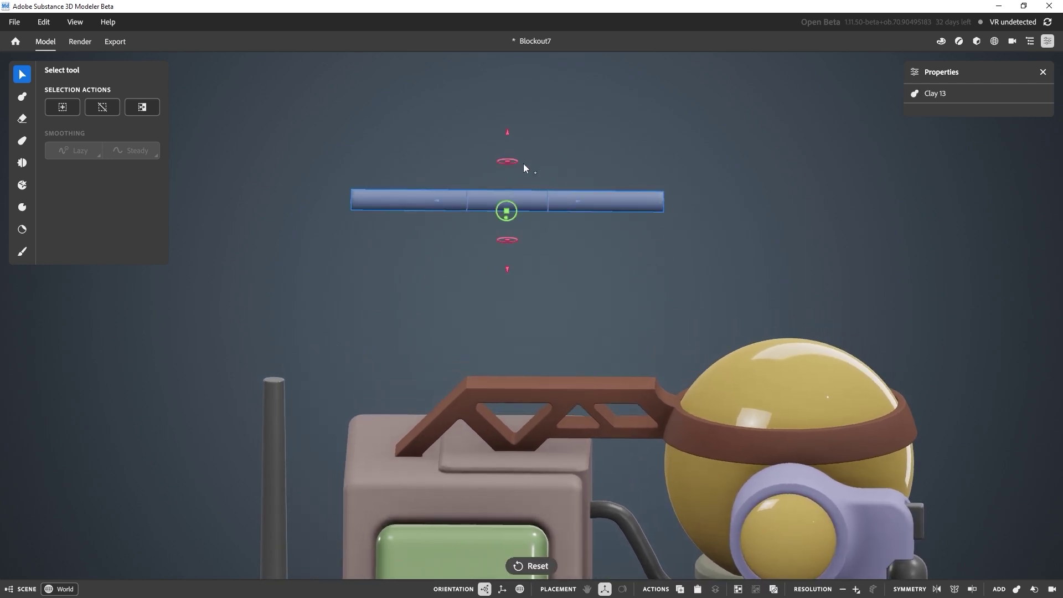
click(22, 140)
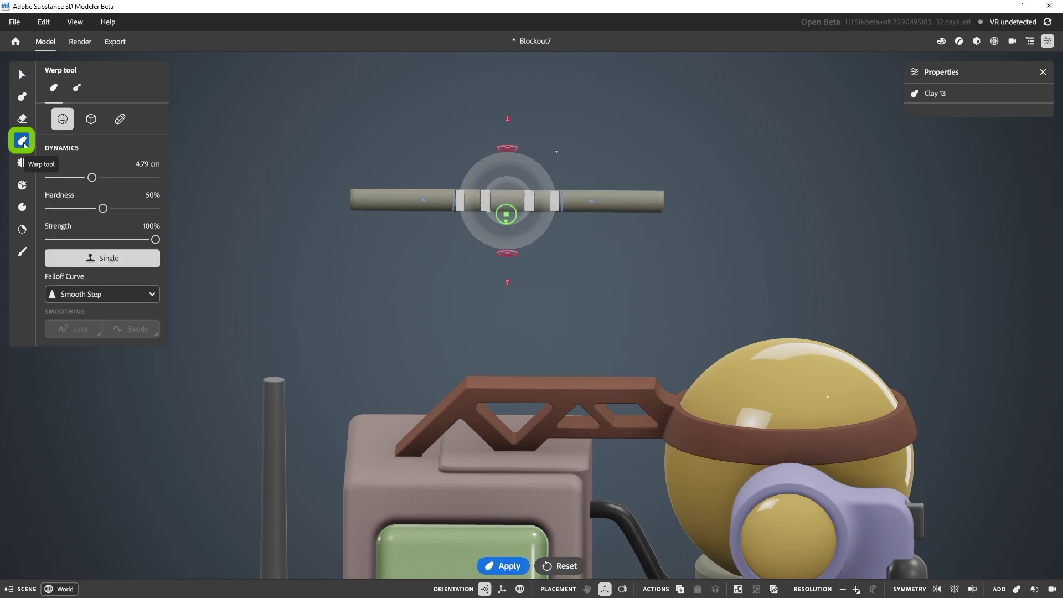
key(Escape)
click(22, 140)
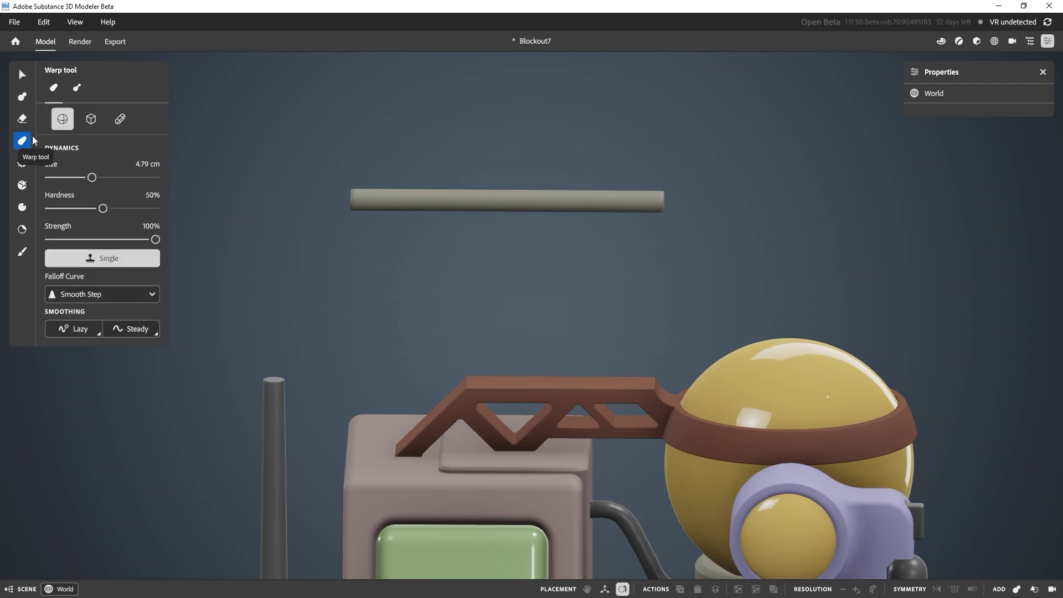
click(52, 93)
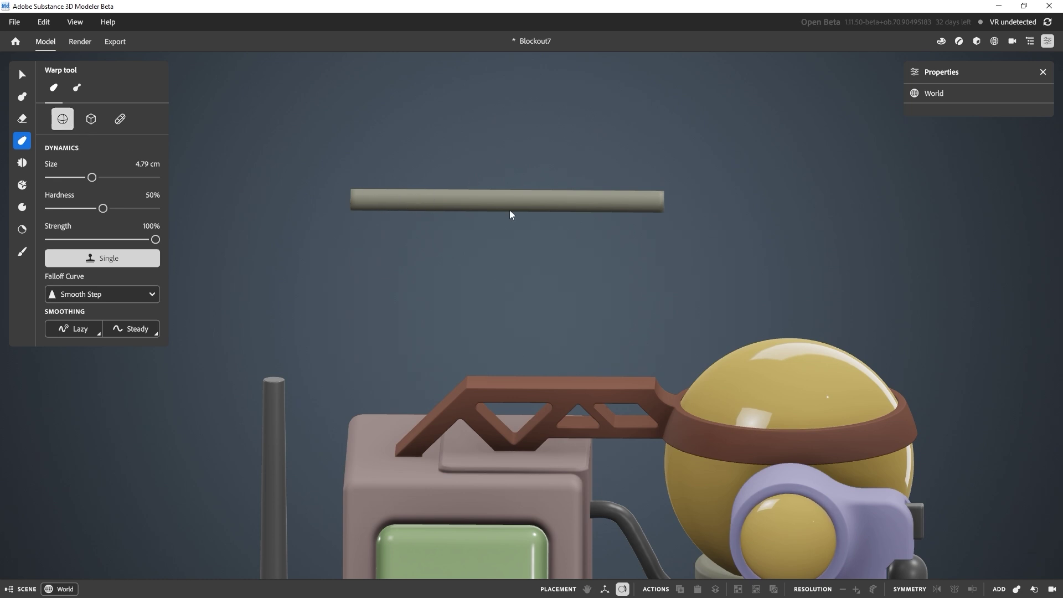
click(62, 120)
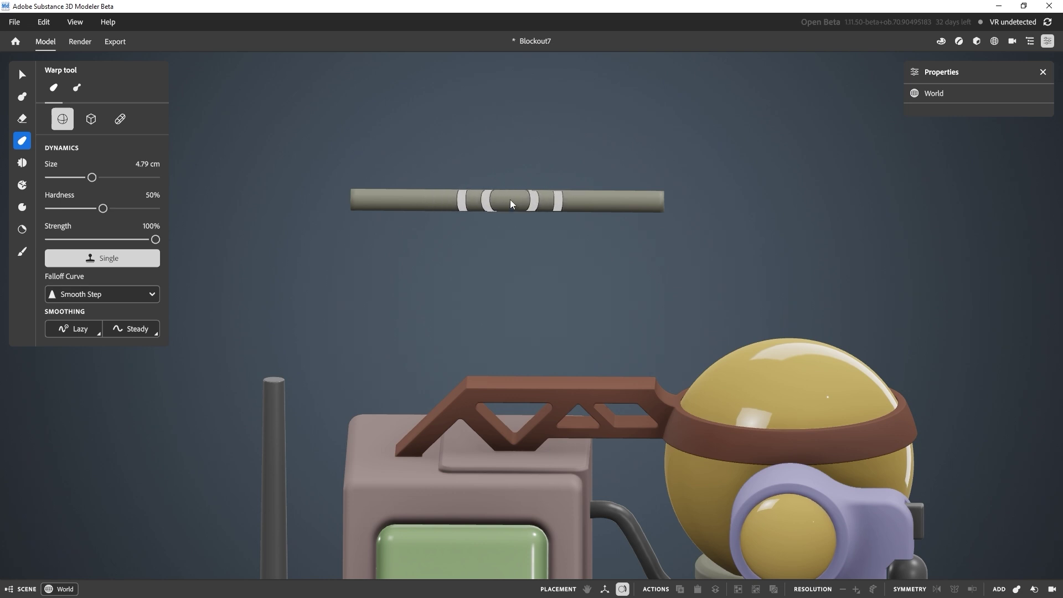
- Try freehand surface warps on the cylinder's middle and right-hand half, and undo them
mouse_move(510, 199)
mouse_down()
mouse_move(507, 177)
mouse_move(493, 195)
mouse_move(510, 234)
mouse_up()
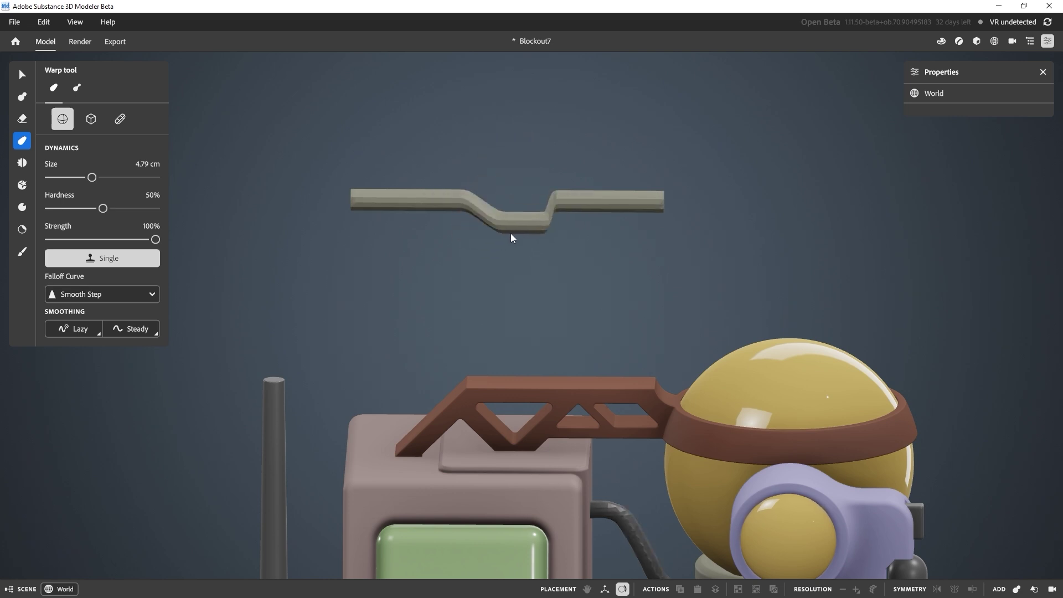
key(ctrl+z)
key(ctrl+z)
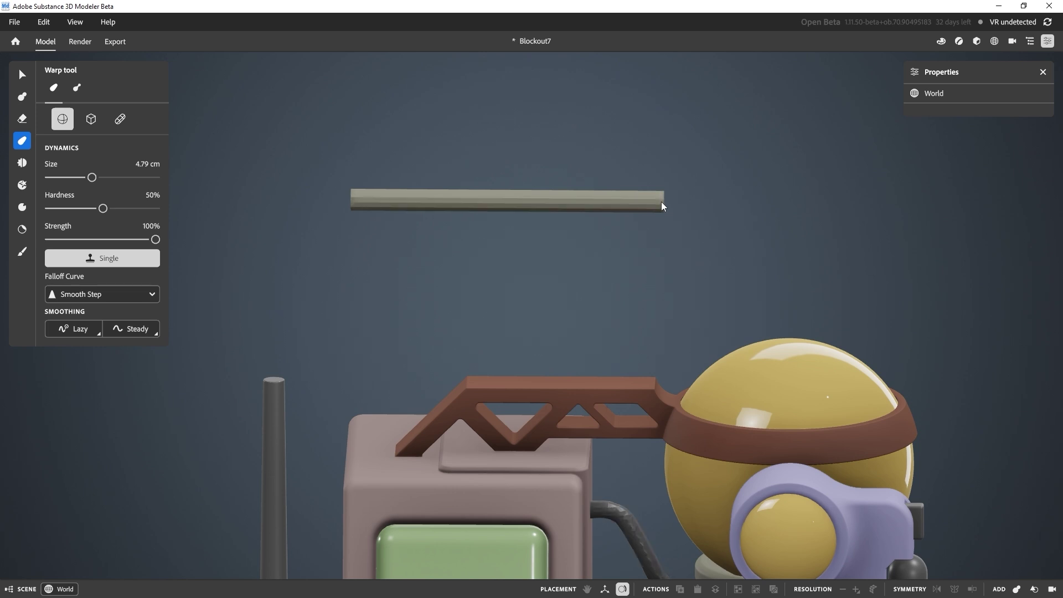
mouse_move(661, 202)
mouse_down()
mouse_move(661, 181)
mouse_move(516, 223)
mouse_up()
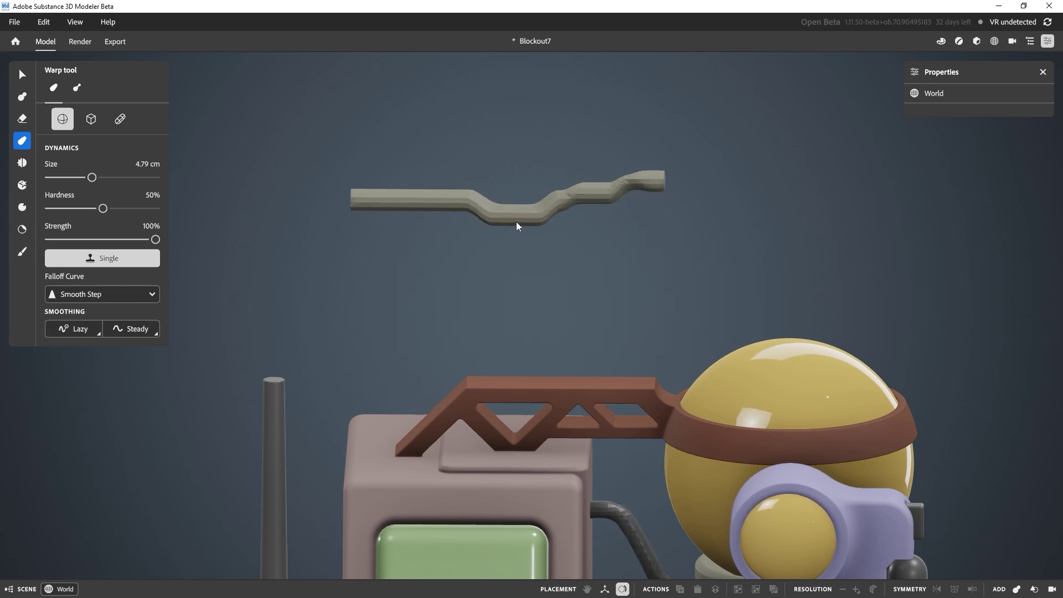
key(ctrl+z)
key(ctrl+z)
key(ctrl+z)
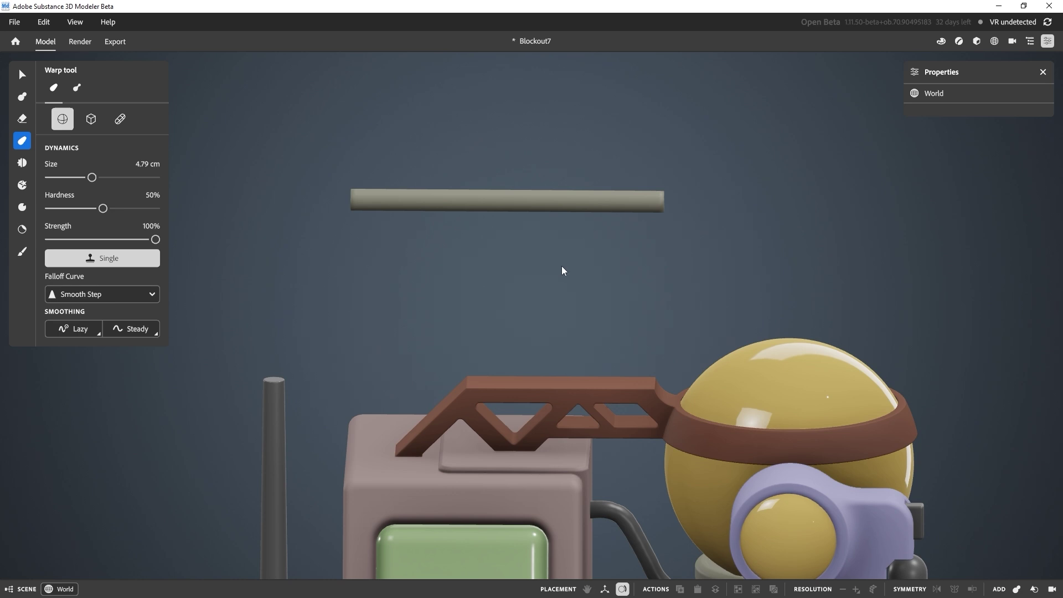
- Try slight downward freehand warps at the cylinder's middle, undoing each one
scroll(560, 255, up, 1)
alt+middle_drag(563, 257, 570, 270)
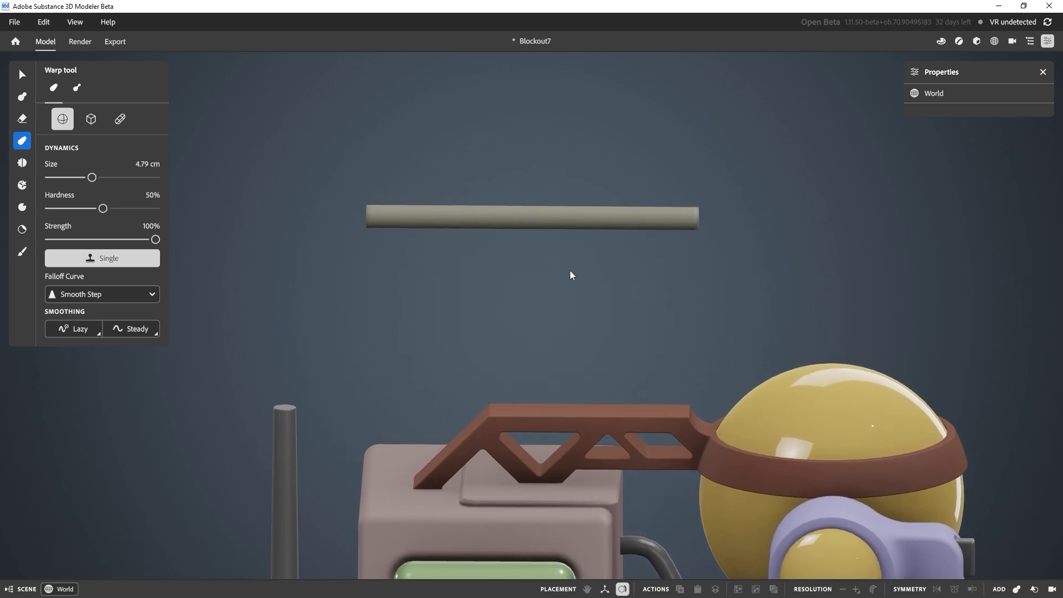
drag(548, 220, 543, 227)
key(ctrl+z)
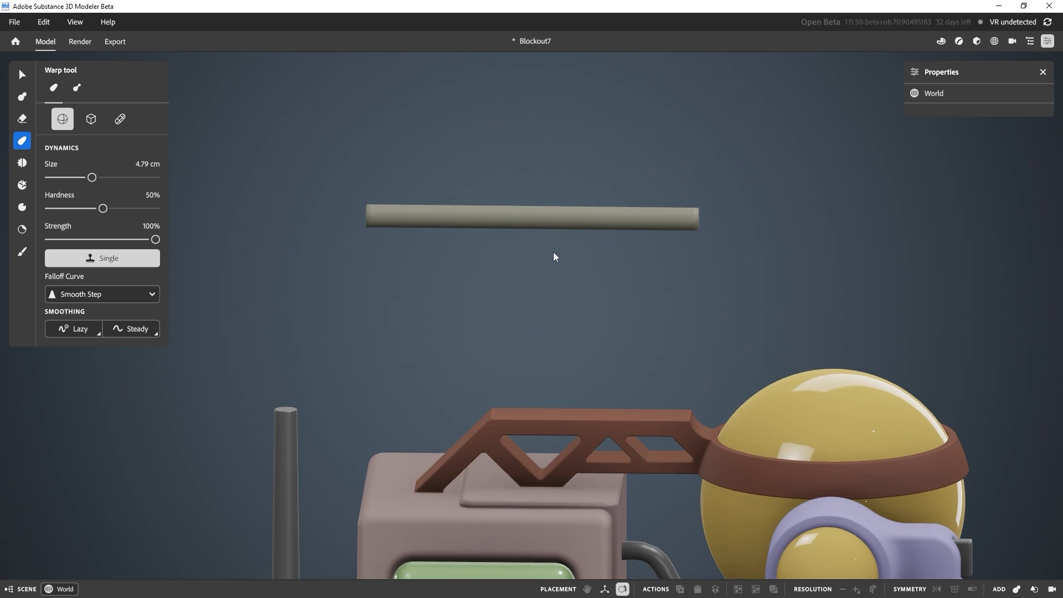
drag(522, 224, 526, 209)
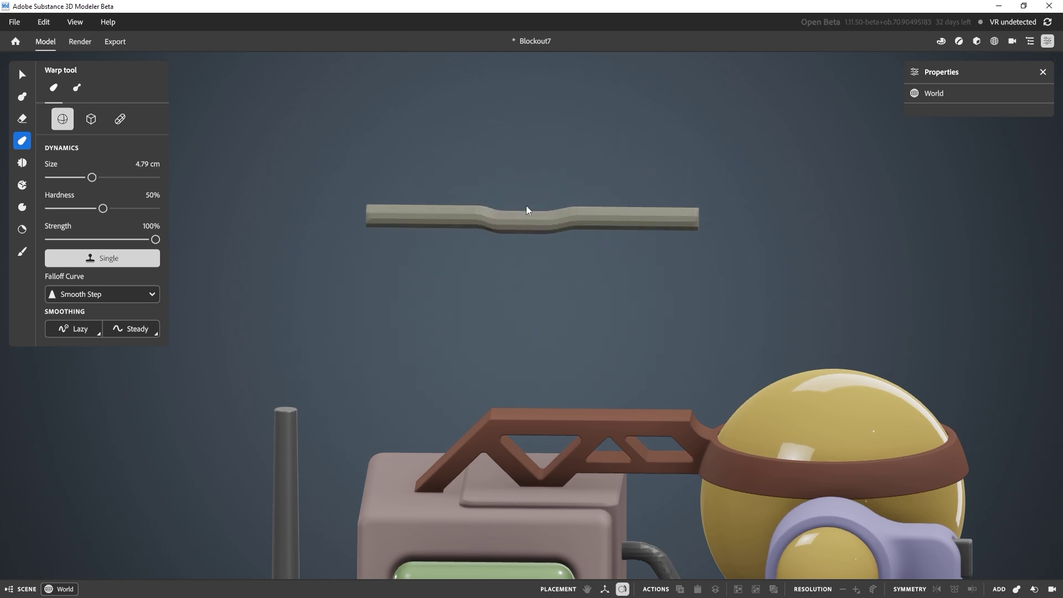
key(ctrl+z)
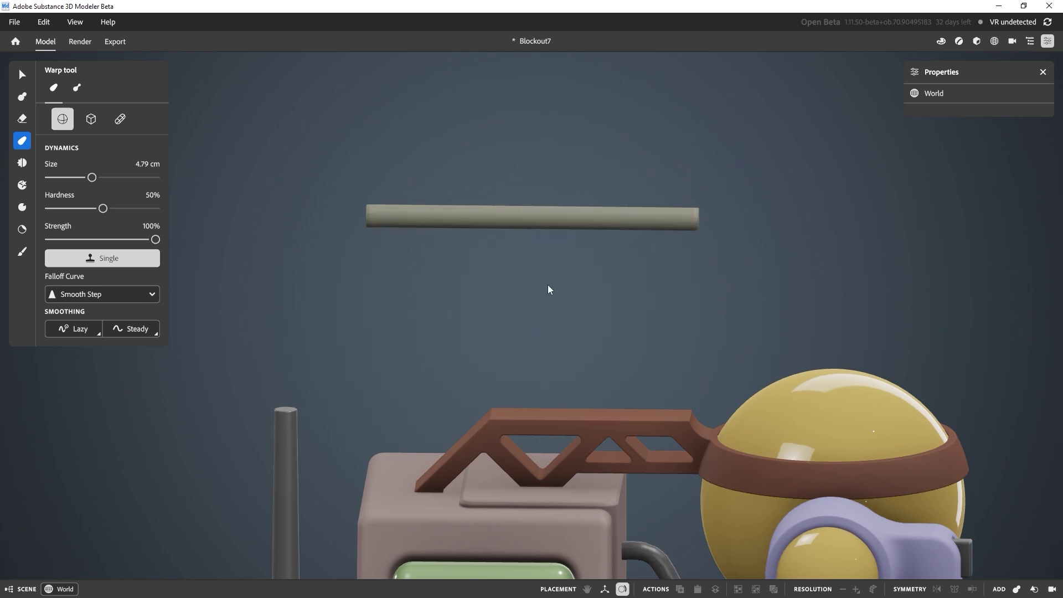
- Switch the Warp tool to gizmo placement and move its sphere along the cylinder to the right end
key(g)
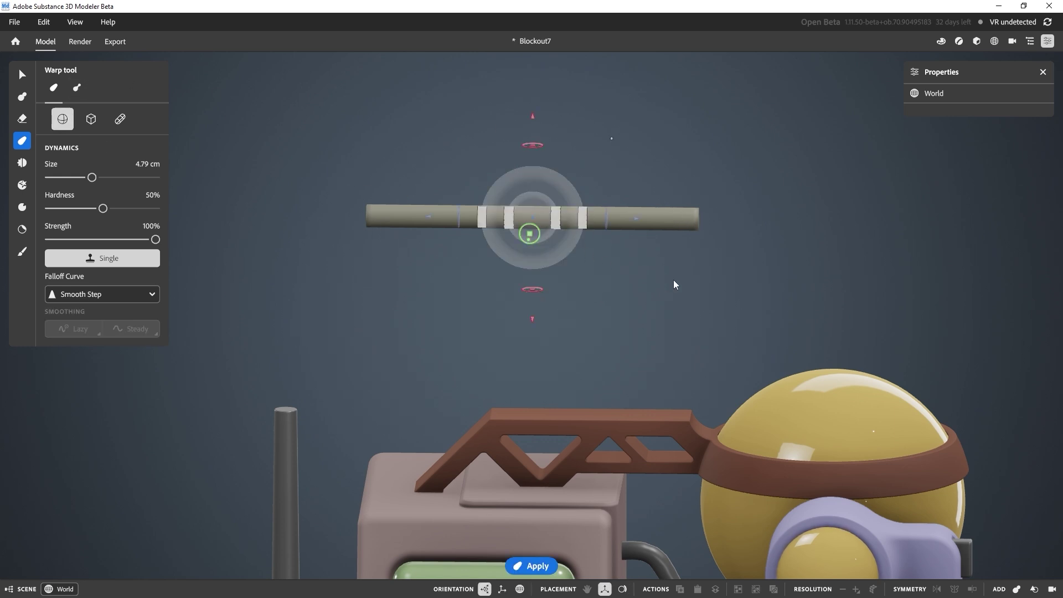
mouse_move(673, 280)
right_down()
mouse_move(616, 302)
mouse_move(634, 235)
right_up()
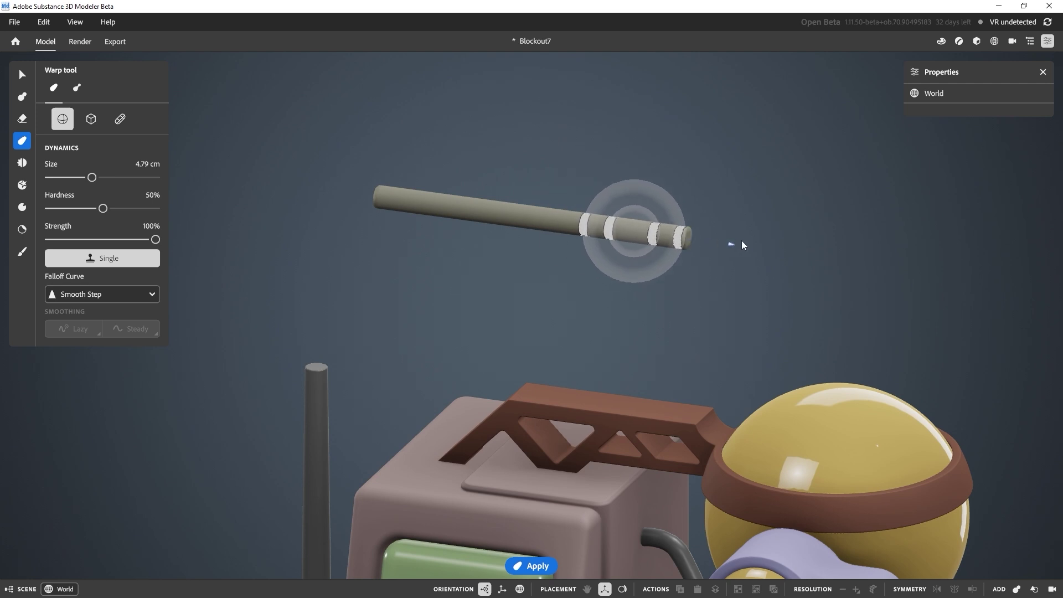
drag(741, 240, 776, 245)
middle_drag(885, 245, 713, 217)
scroll(520, 211, up, 3)
mouse_move(527, 210)
right_down()
mouse_move(586, 194)
mouse_move(647, 212)
right_up()
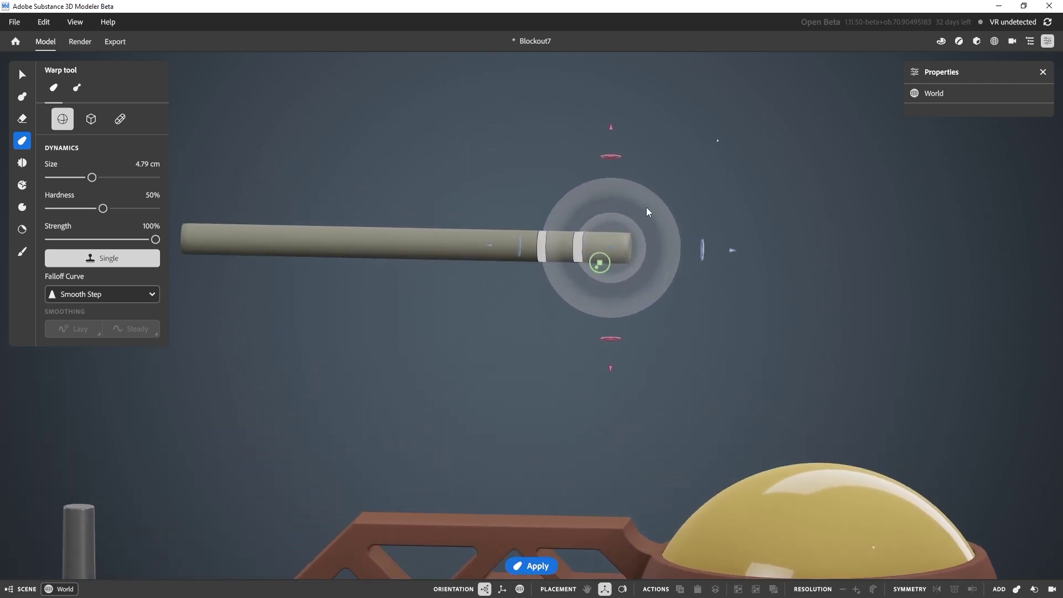
middle_drag(644, 237, 669, 261)
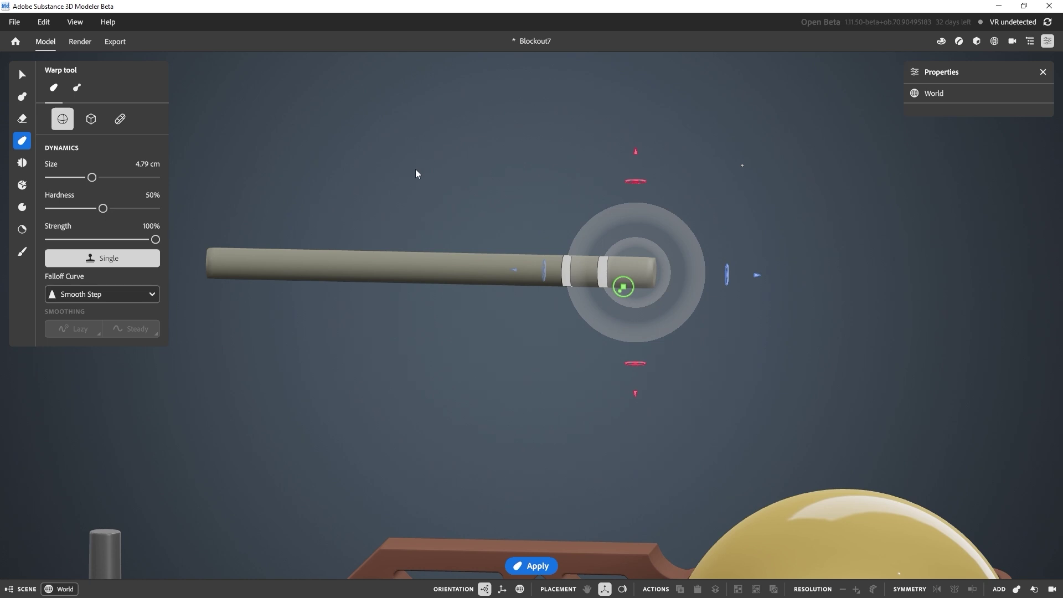
- Try raising the cylinder's right end with a 5.45 cm warp at 100% hardness, and undo it
drag(92, 177, 94, 177)
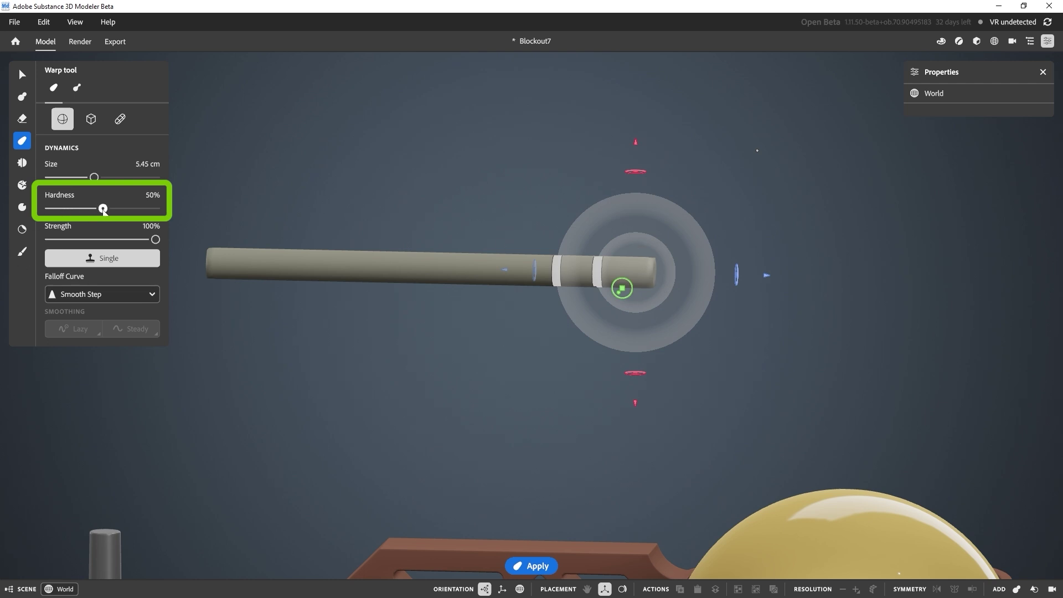
mouse_move(103, 209)
mouse_down()
mouse_move(46, 209)
mouse_move(158, 210)
mouse_up()
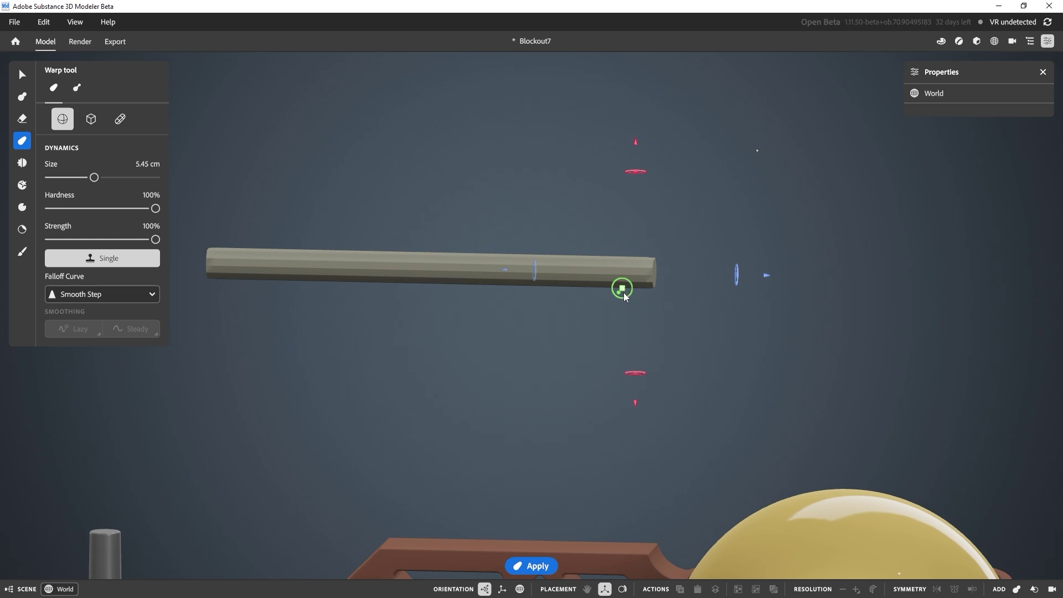
mouse_move(621, 288)
mouse_down()
mouse_move(612, 220)
mouse_move(629, 272)
mouse_move(628, 253)
mouse_up()
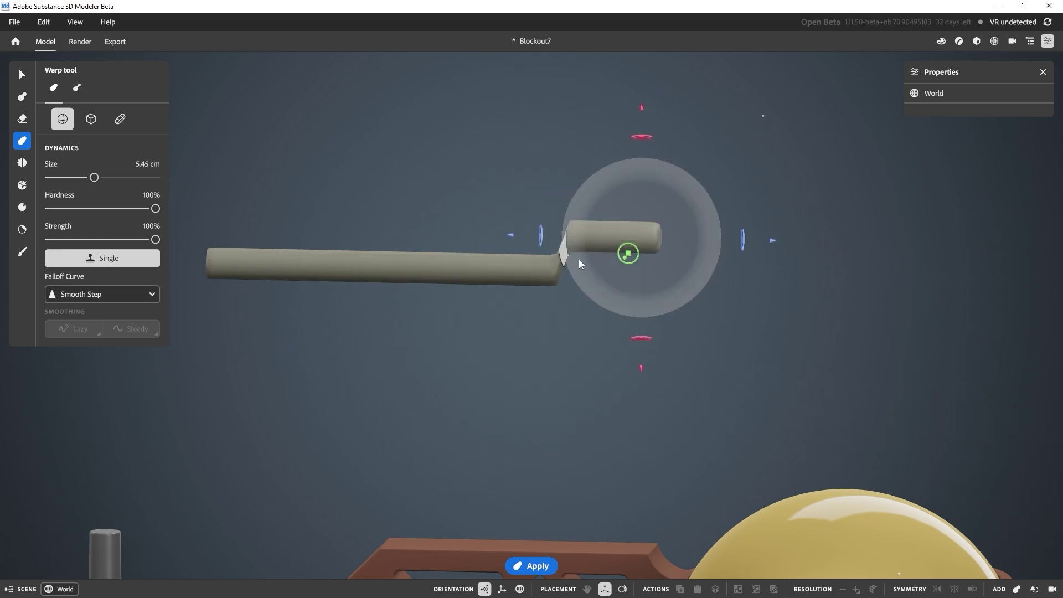
key(ctrl+z)
key(ctrl+z)
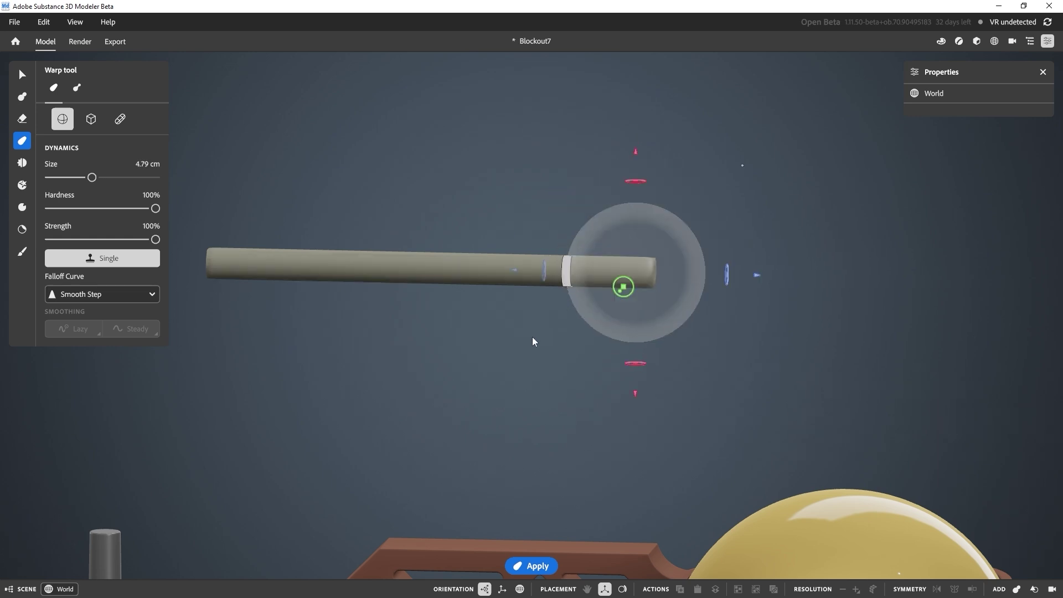
- Set the warp hardness to 34%, test it by raising the cylinder's right end, and undo that bend
drag(155, 208, 87, 210)
mouse_move(627, 264)
middle_down()
mouse_move(645, 260)
mouse_move(602, 267)
middle_up()
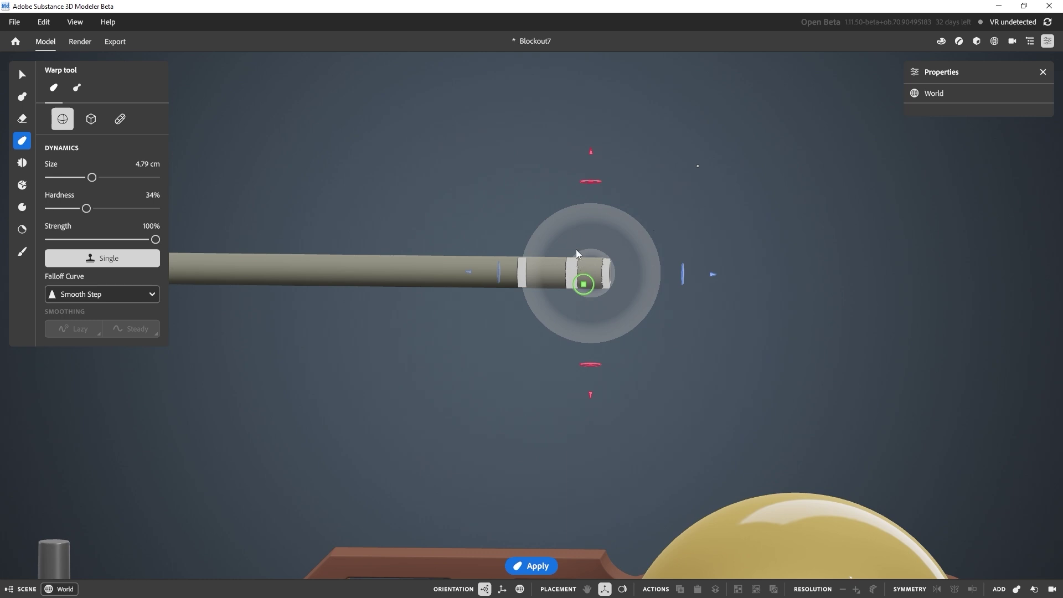
drag(585, 286, 592, 233)
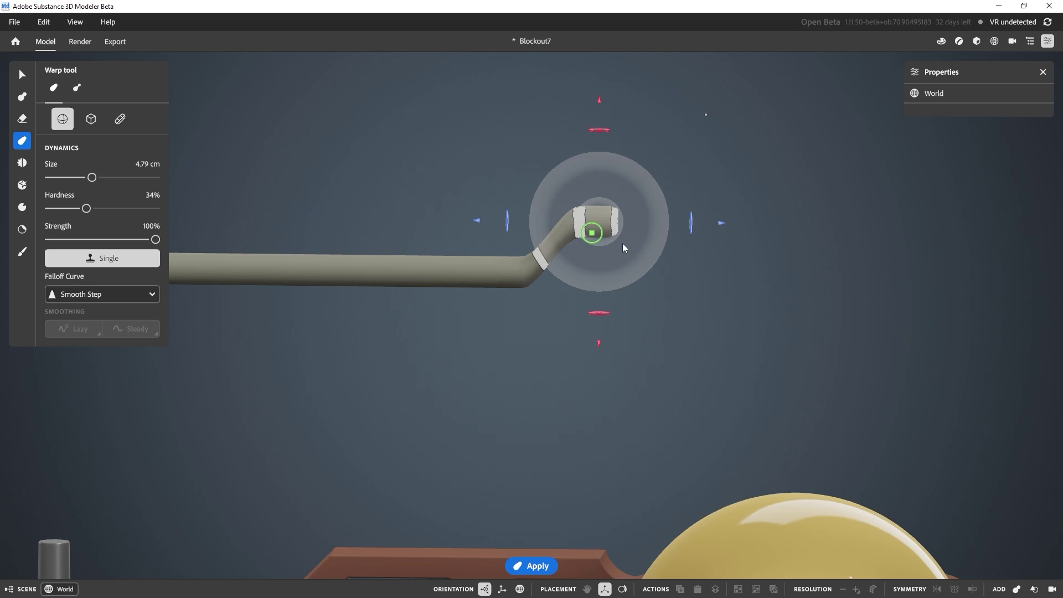
key(ctrl+z)
- Set the Warp tool's size to 5.82 cm at the cylinder's right end
right_drag(673, 316, 474, 256)
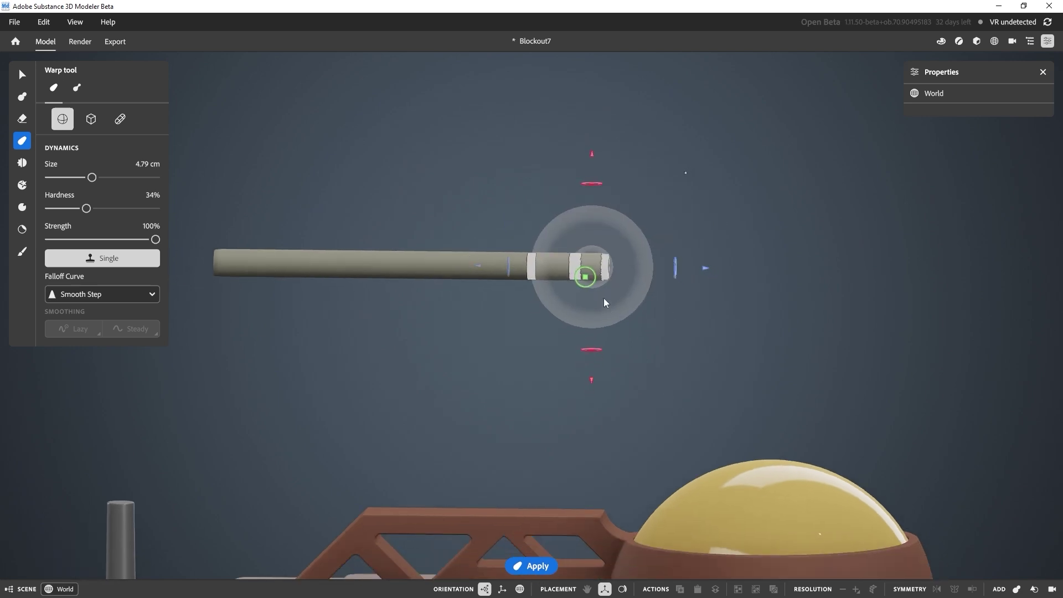
middle_drag(693, 355, 676, 280)
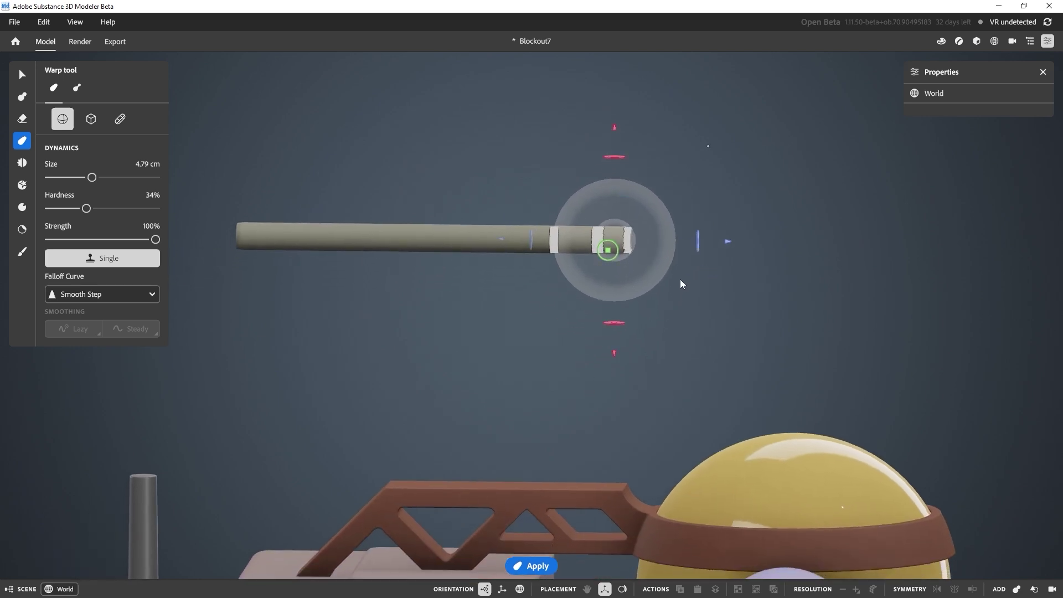
drag(93, 177, 95, 178)
- From a straight front view, warp the cylinder's right end downward and rotate it to form a smooth downward bend
scroll(533, 291, down, 3)
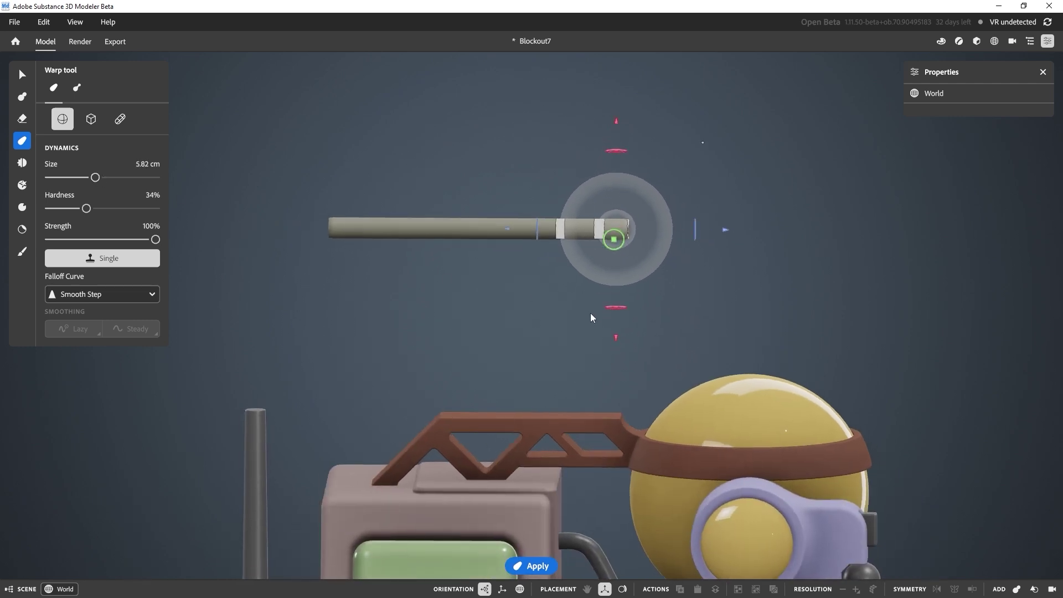
middle_drag(558, 302, 518, 193)
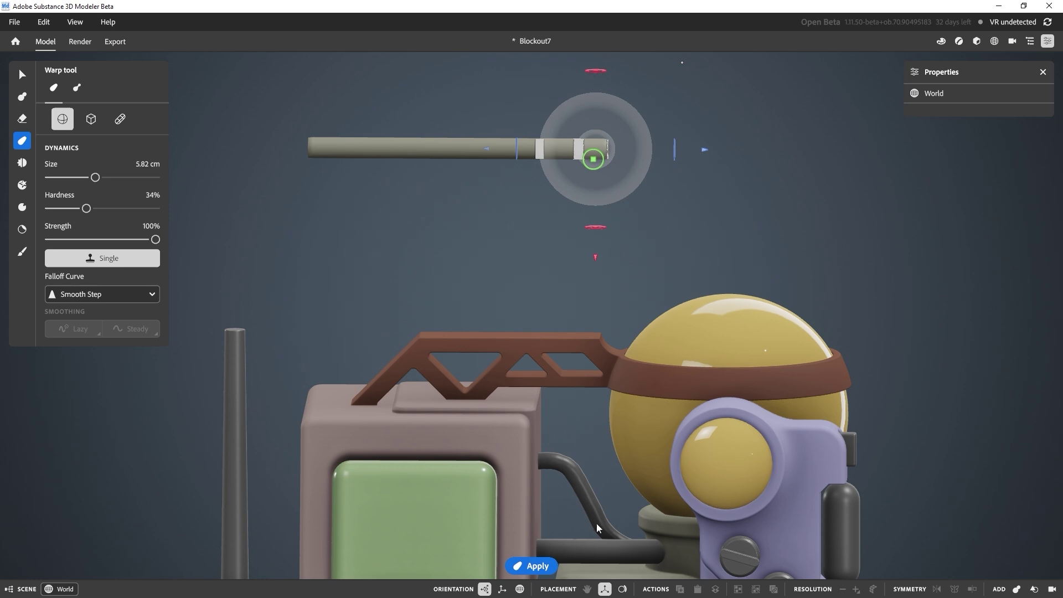
right_drag(575, 481, 593, 266)
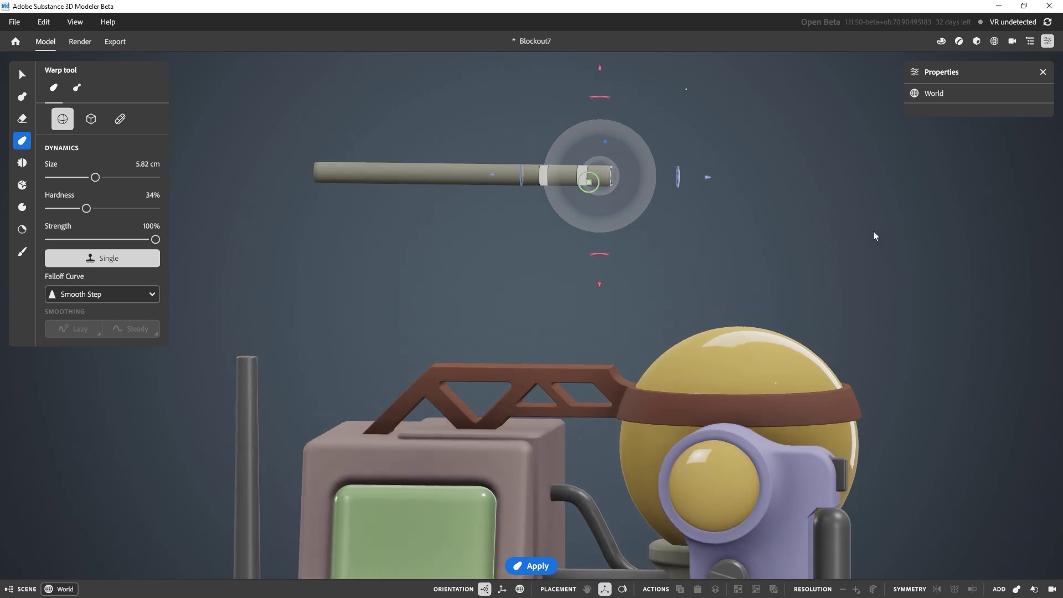
right_drag(873, 235, 681, 255)
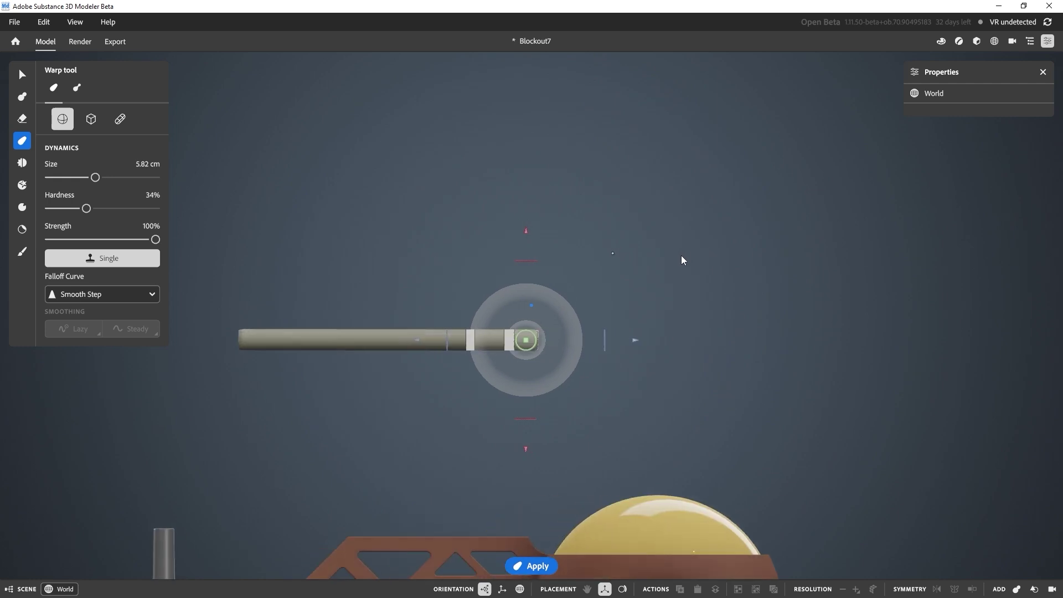
middle_drag(682, 260, 659, 282)
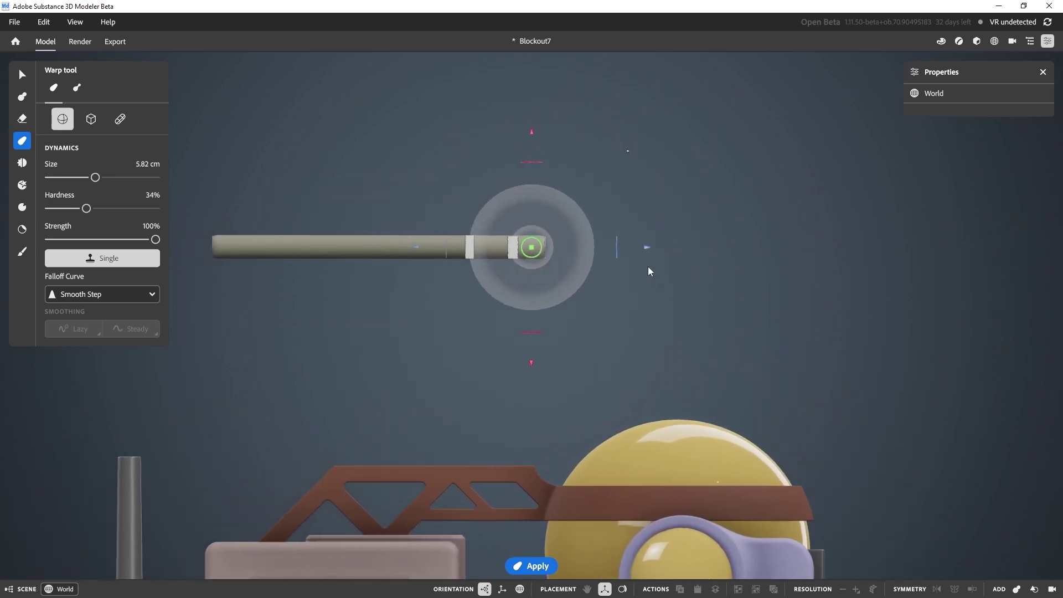
drag(531, 247, 535, 327)
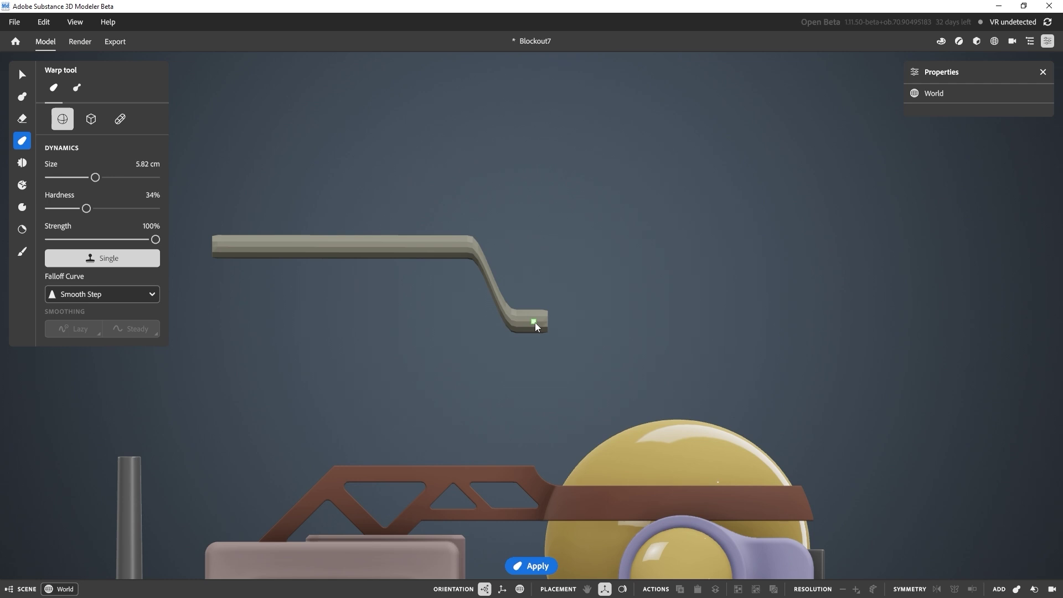
drag(534, 326, 533, 319)
mouse_move(538, 323)
mouse_down()
mouse_move(547, 329)
mouse_move(583, 305)
mouse_move(536, 305)
mouse_up()
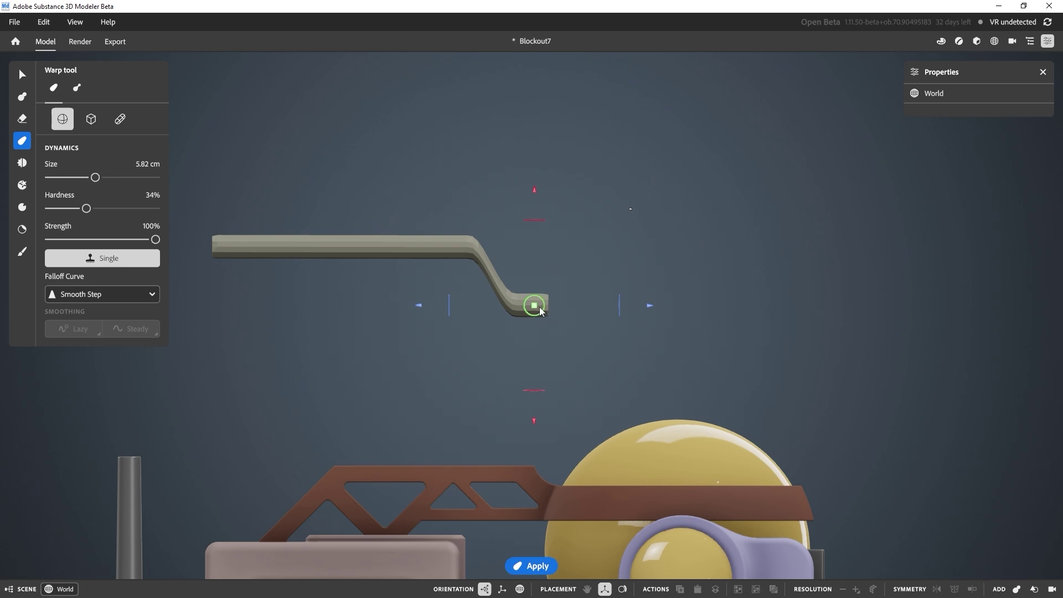
drag(537, 304, 535, 327)
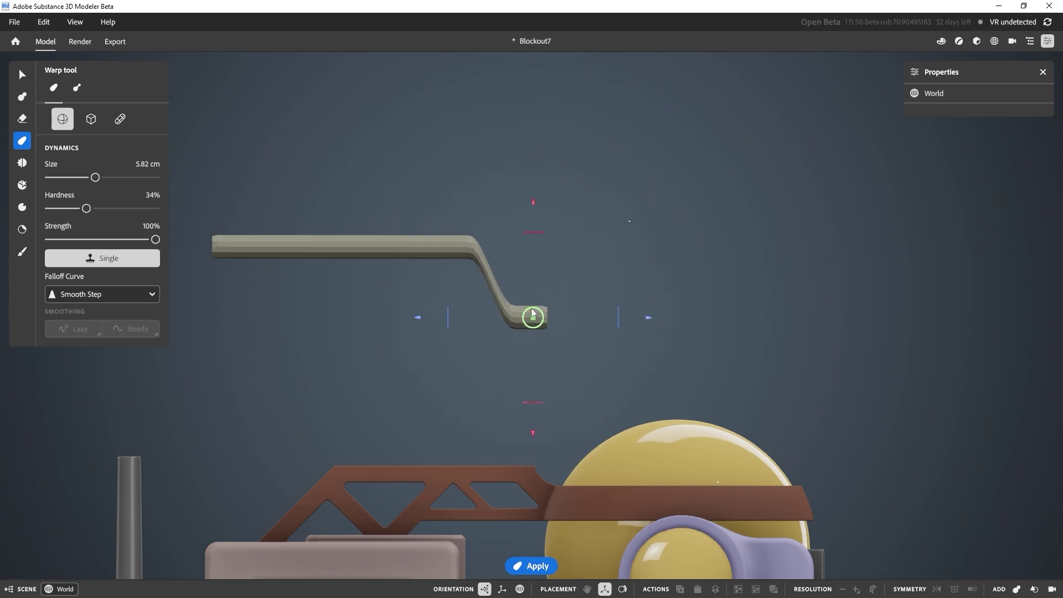
drag(532, 313, 545, 312)
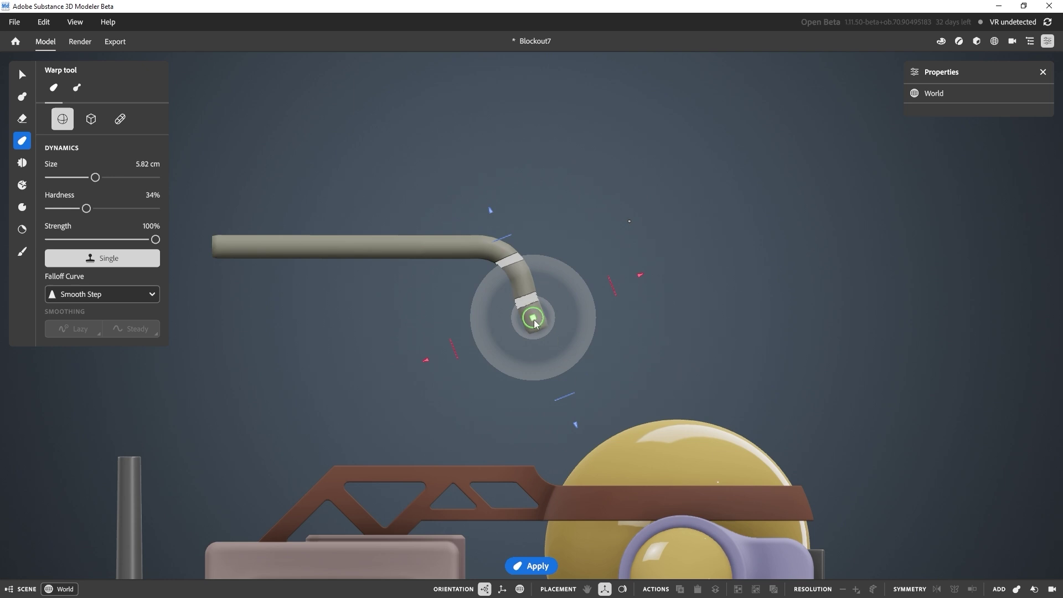
- Warp the cylinder's right end outward and level it horizontally to complete an S-shaped hose bend
drag(535, 321, 619, 368)
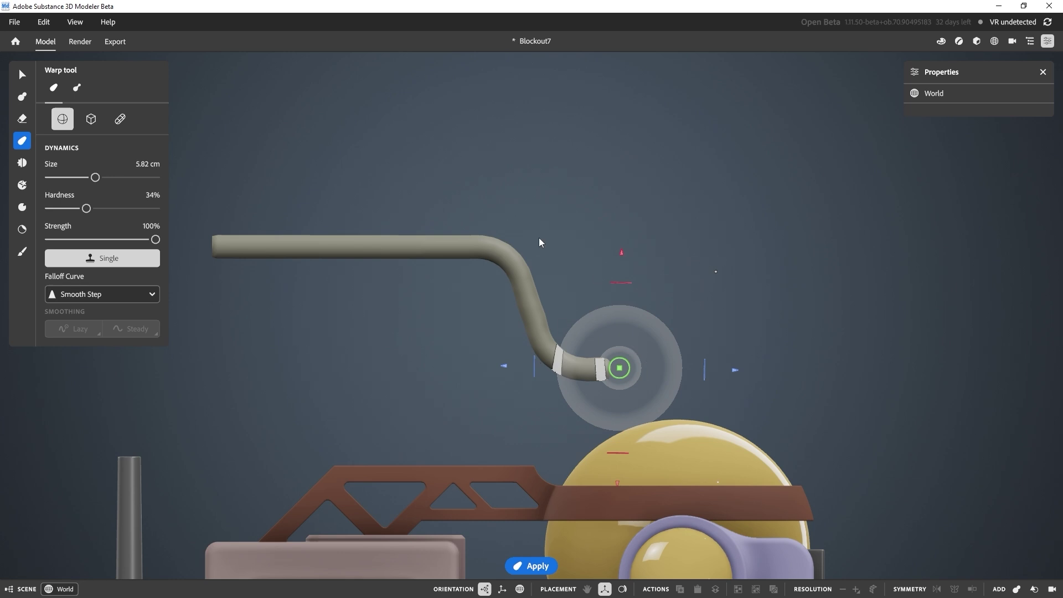
click(22, 74)
right_drag(542, 211, 590, 266)
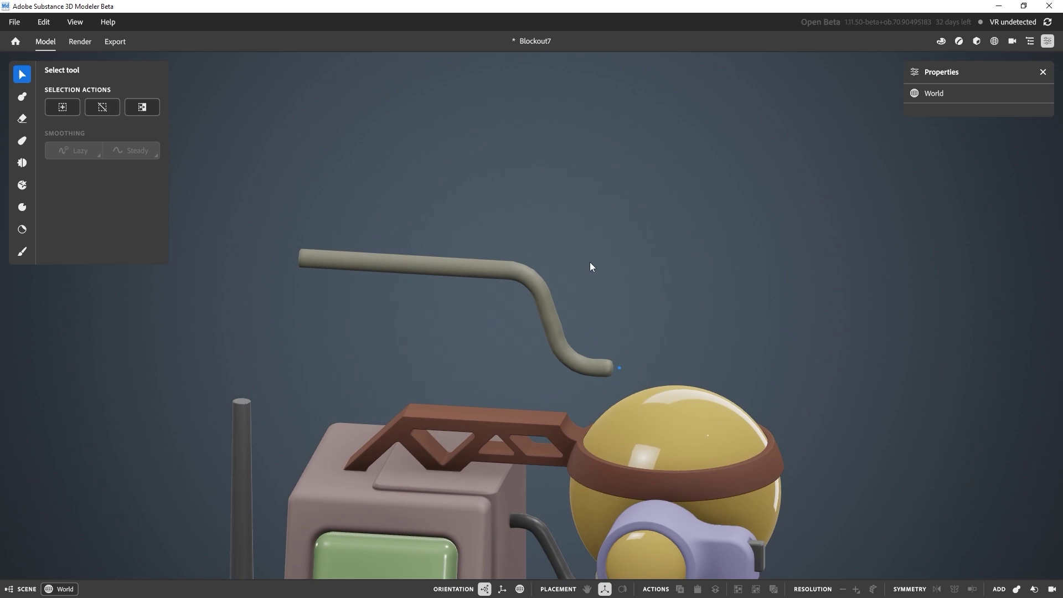
- Increase the resolution of the bent hose clay by one level
click(549, 315)
right_click(545, 308)
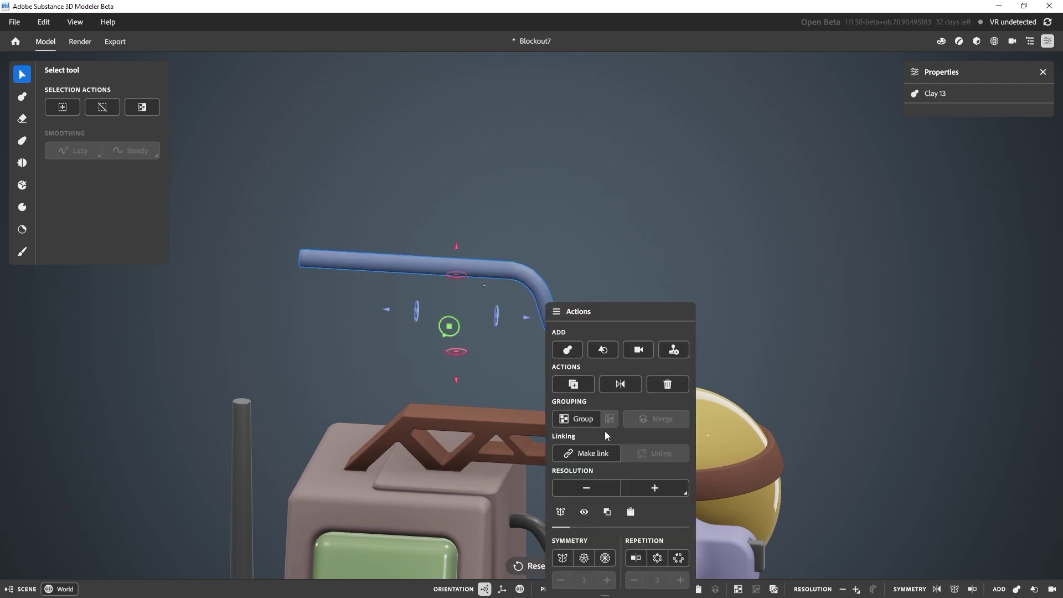
click(659, 484)
click(652, 321)
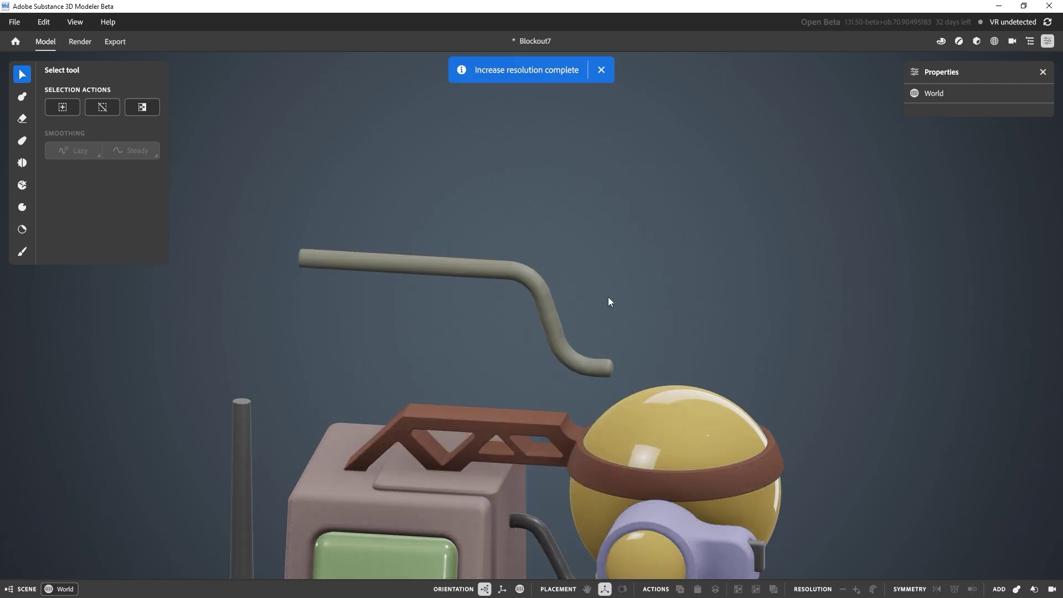
- With the bent hose selected, set the Smooth tool's size to 8.19 cm, and leave the tool
click(541, 315)
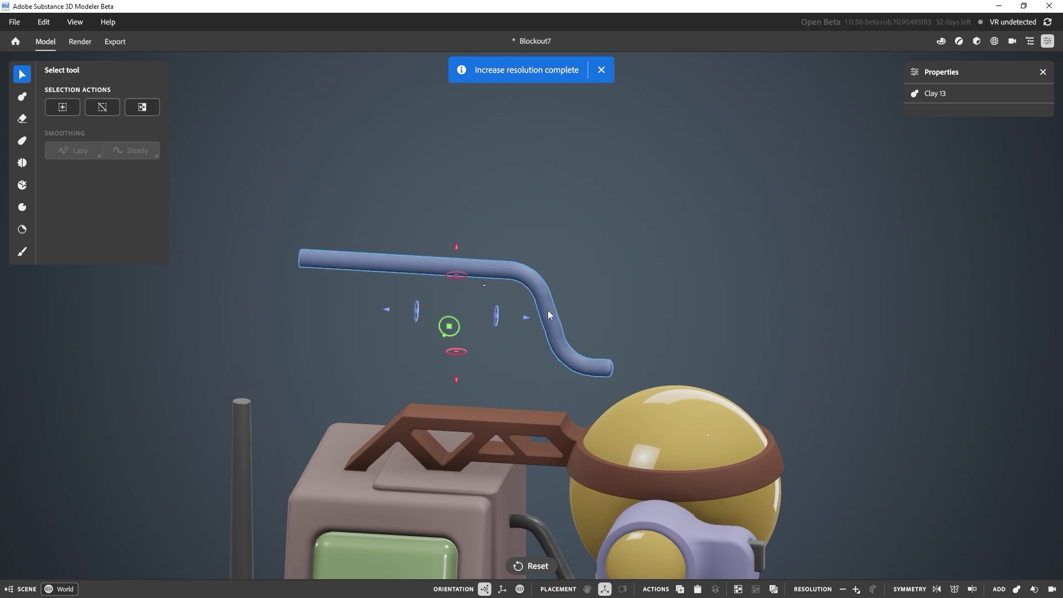
key(w)
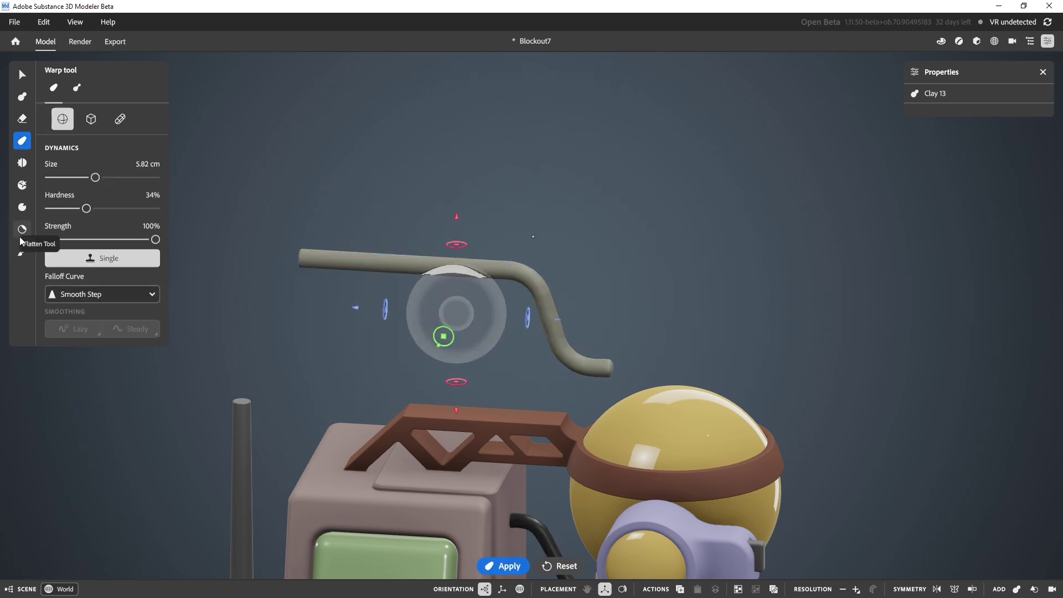
click(22, 162)
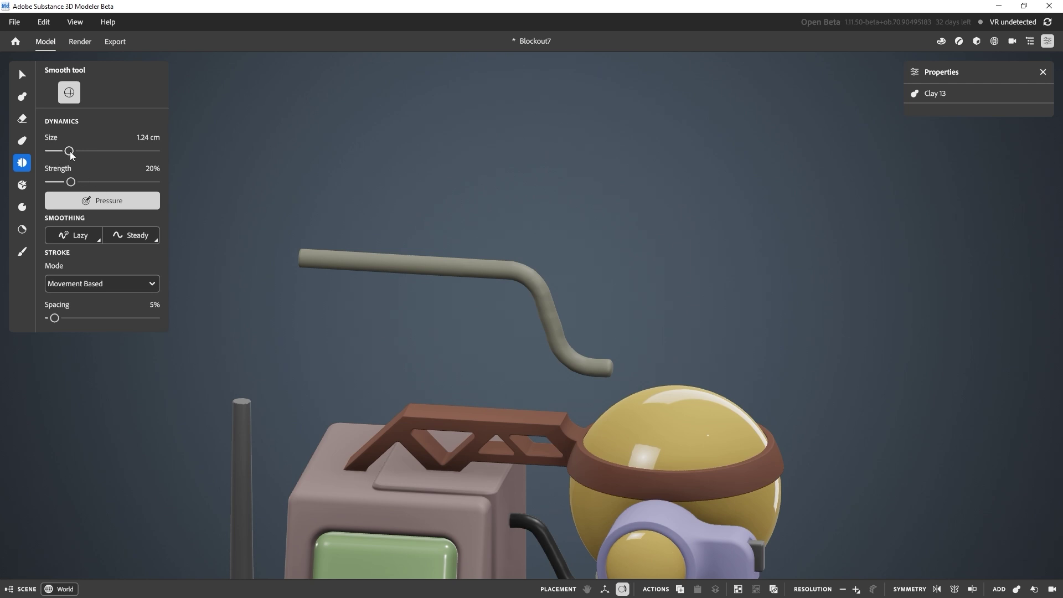
drag(69, 152, 106, 155)
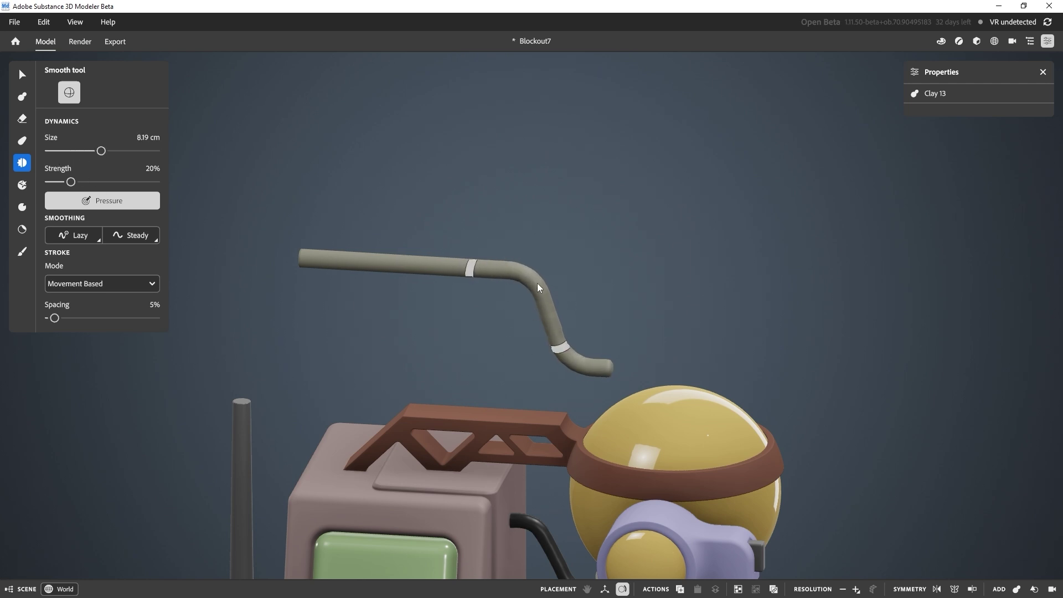
key(Escape)
- Delete the bent hose clay above the computer
alt+right_drag(599, 334, 556, 281)
alt+middle_drag(556, 281, 573, 205)
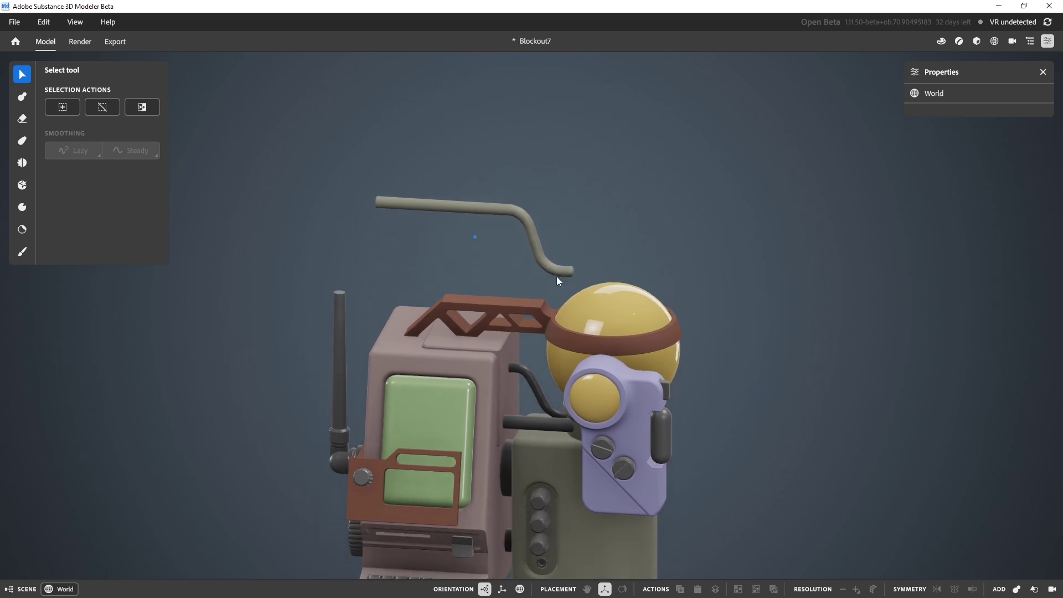
alt+middle_drag(551, 318, 552, 222)
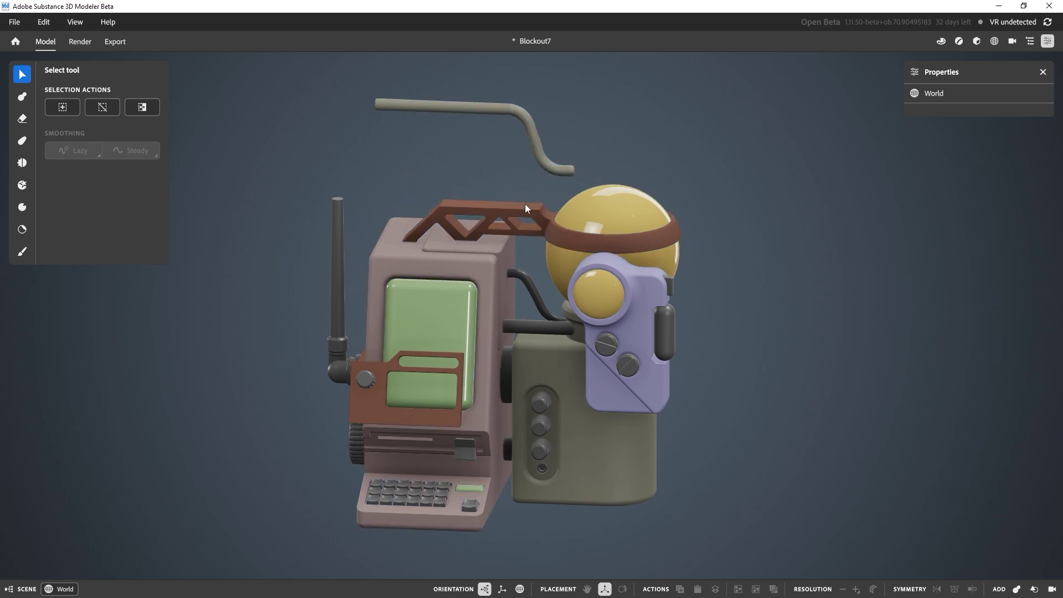
click(410, 105)
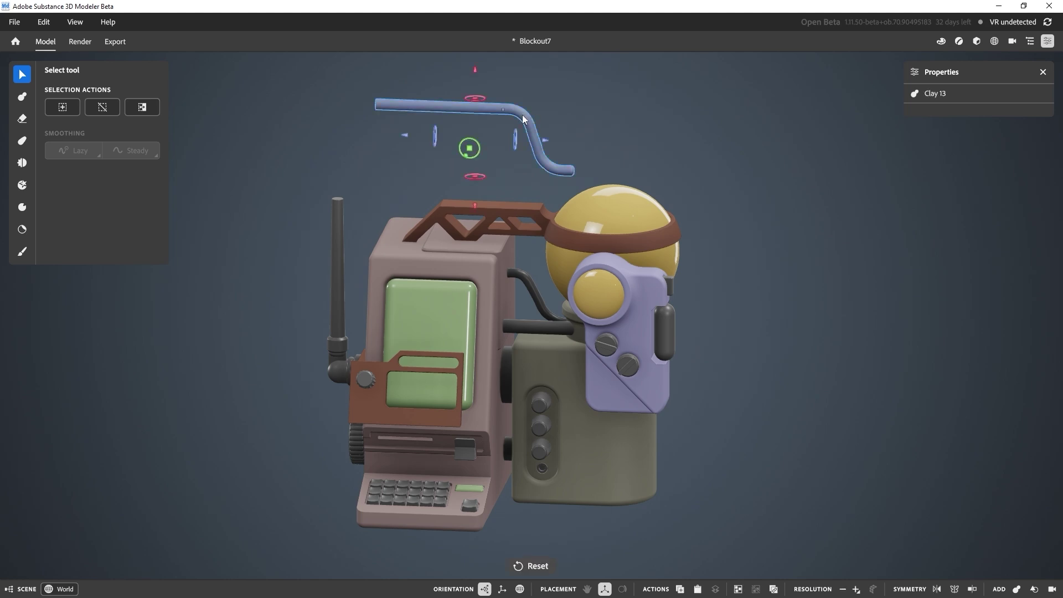
middle_drag(411, 105, 454, 153)
key(Delete)
- Add a 0.12 m clay cube above the computer with the Clay tool
middle_drag(528, 161, 551, 204)
click(392, 196)
middle_drag(392, 196, 533, 239)
click(493, 466)
middle_drag(493, 466, 487, 260)
click(22, 96)
click(116, 110)
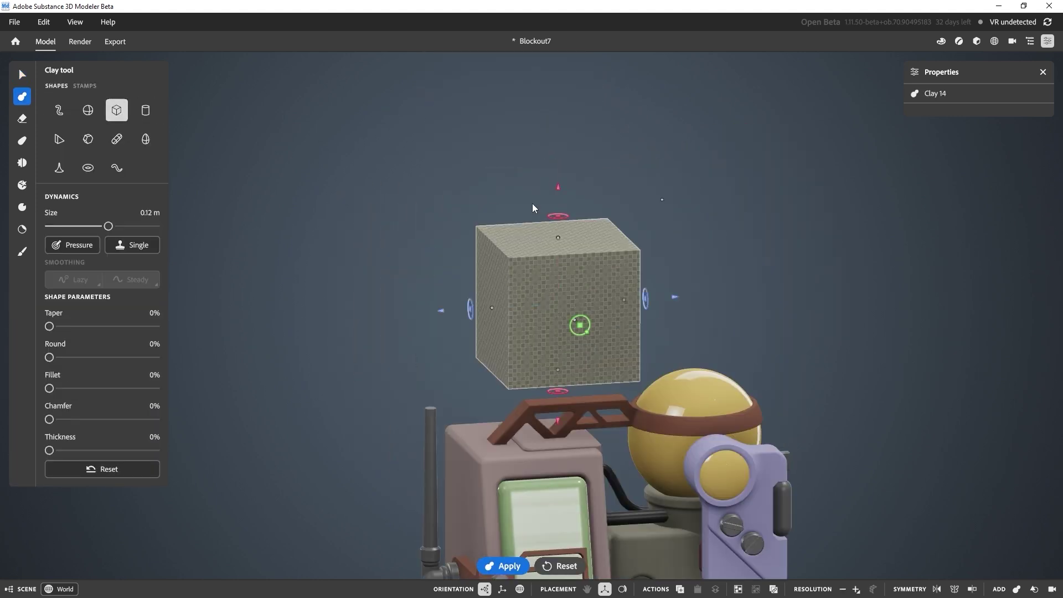
key(Return)
- Select the clay cube and choose the cube shape for the Warp tool
scroll(564, 271, up, 5)
middle_drag(573, 315, 525, 266)
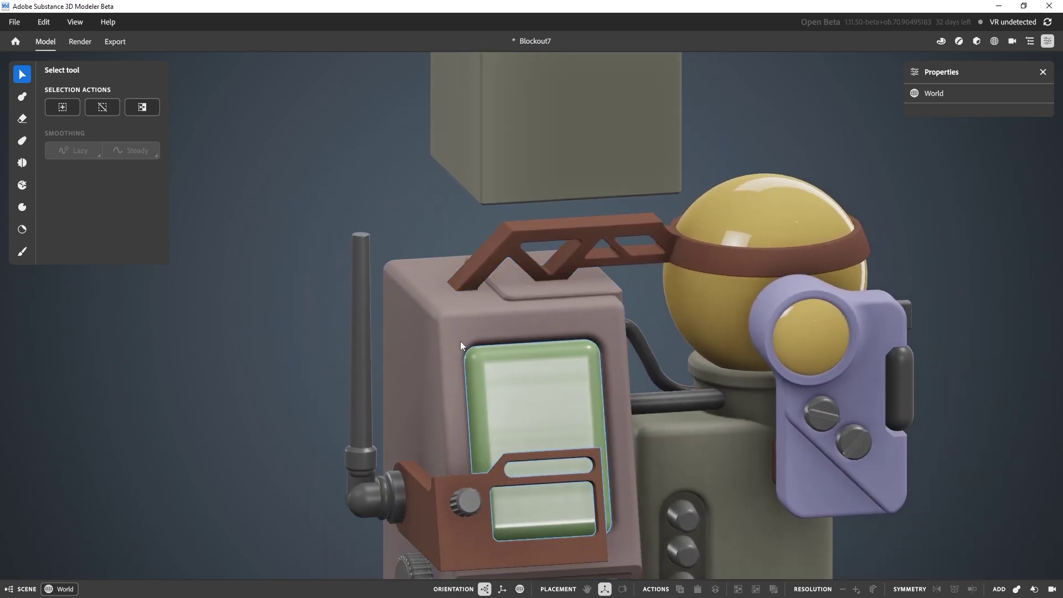
middle_drag(732, 519, 693, 446)
scroll(505, 302, down, 5)
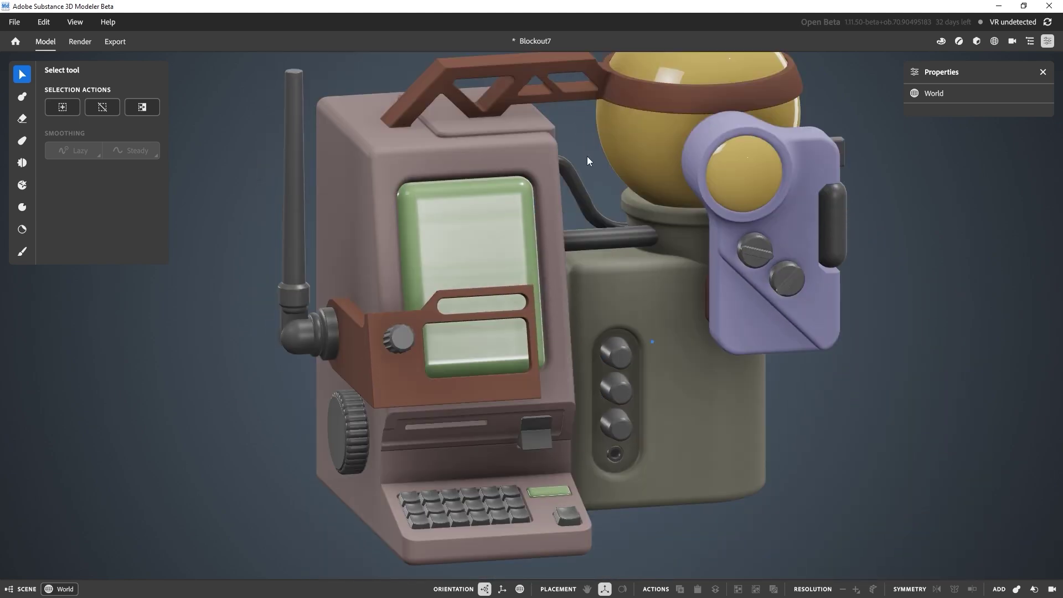
middle_drag(589, 159, 399, 326)
middle_drag(566, 195, 570, 256)
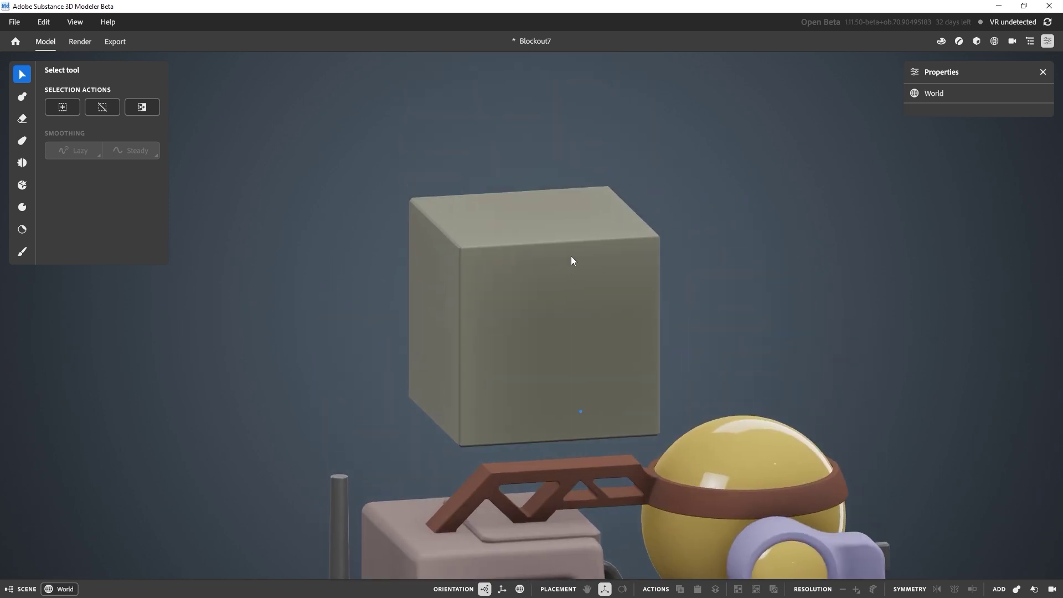
click(490, 263)
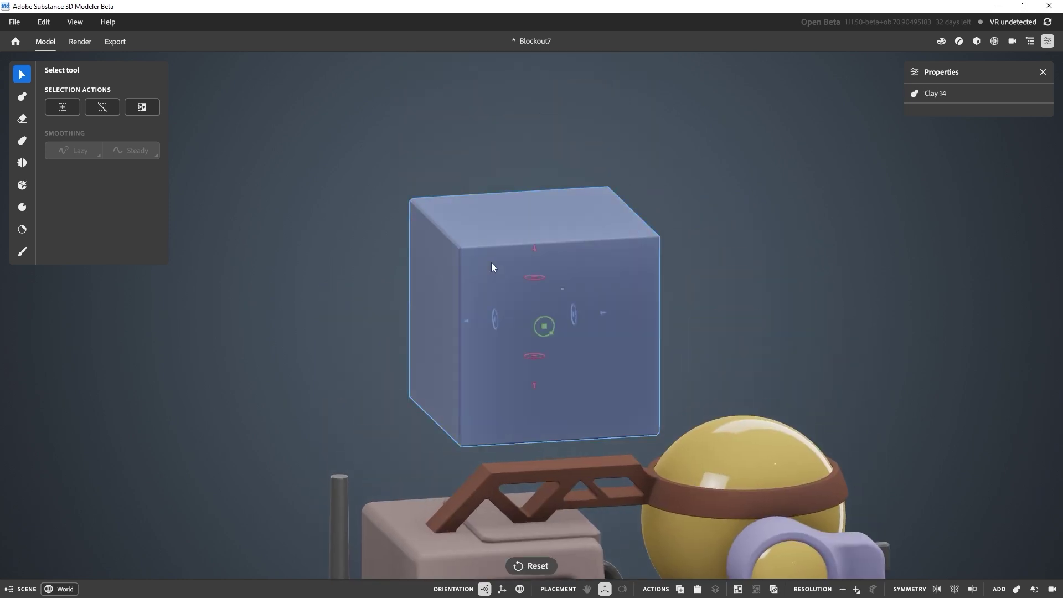
click(22, 141)
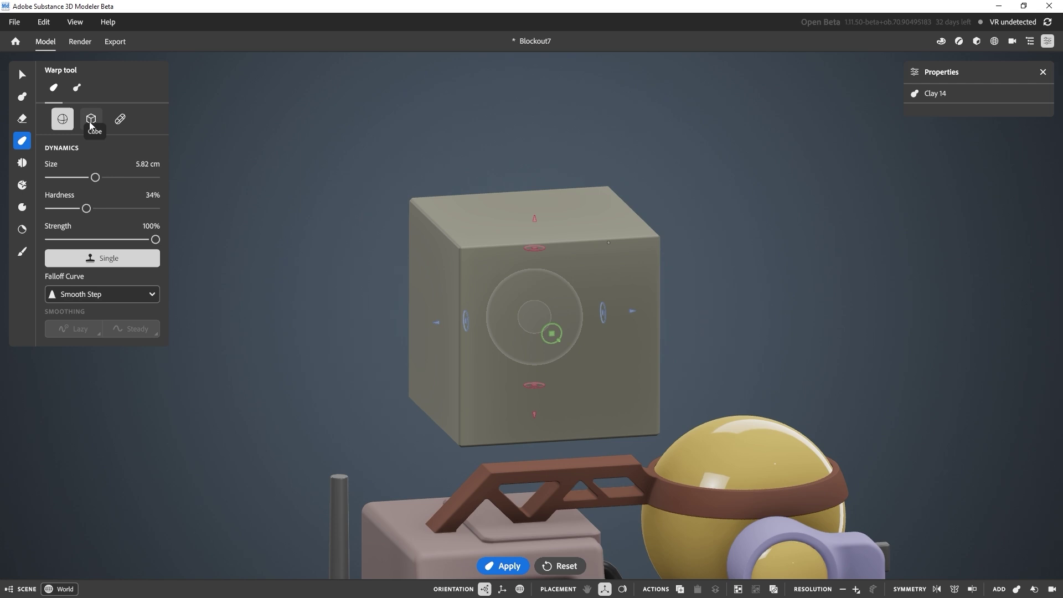
click(92, 123)
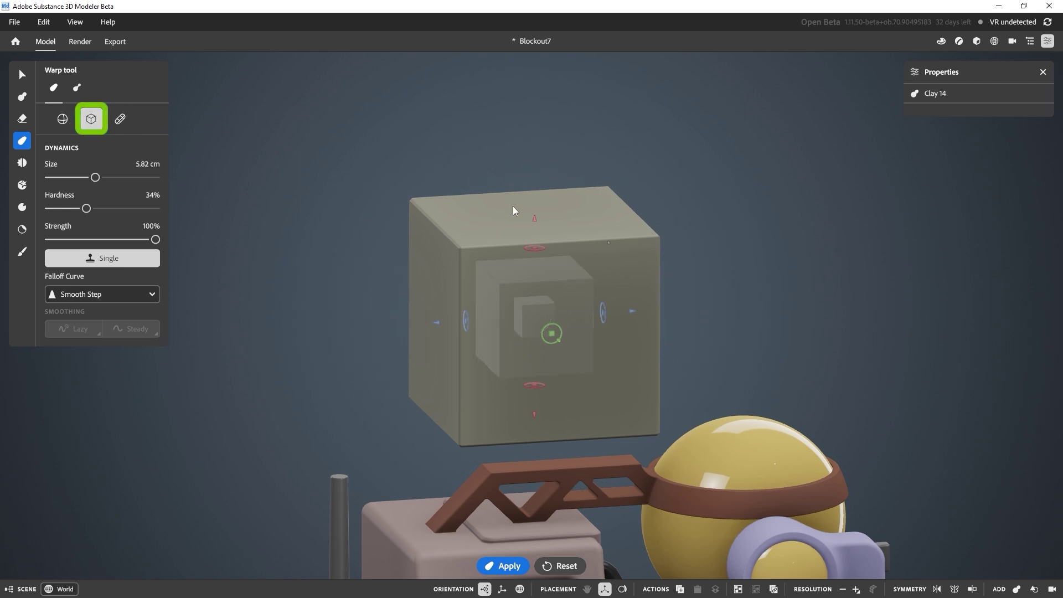
- Raise the cubic warp volume to the clay cube's upper face and enlarge it to 8.44 cm
middle_drag(512, 208, 482, 255)
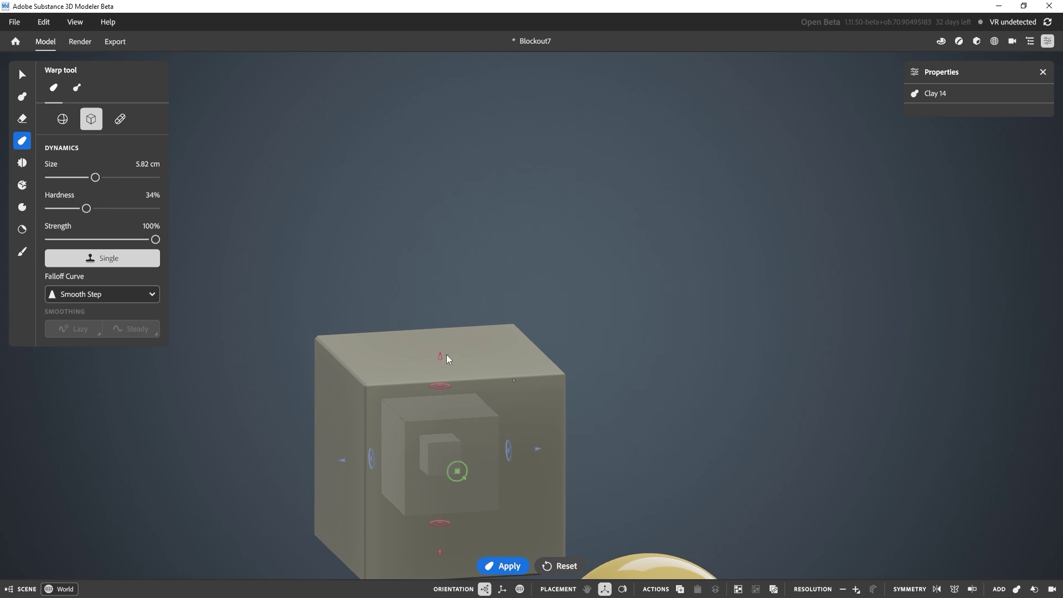
drag(448, 358, 439, 288)
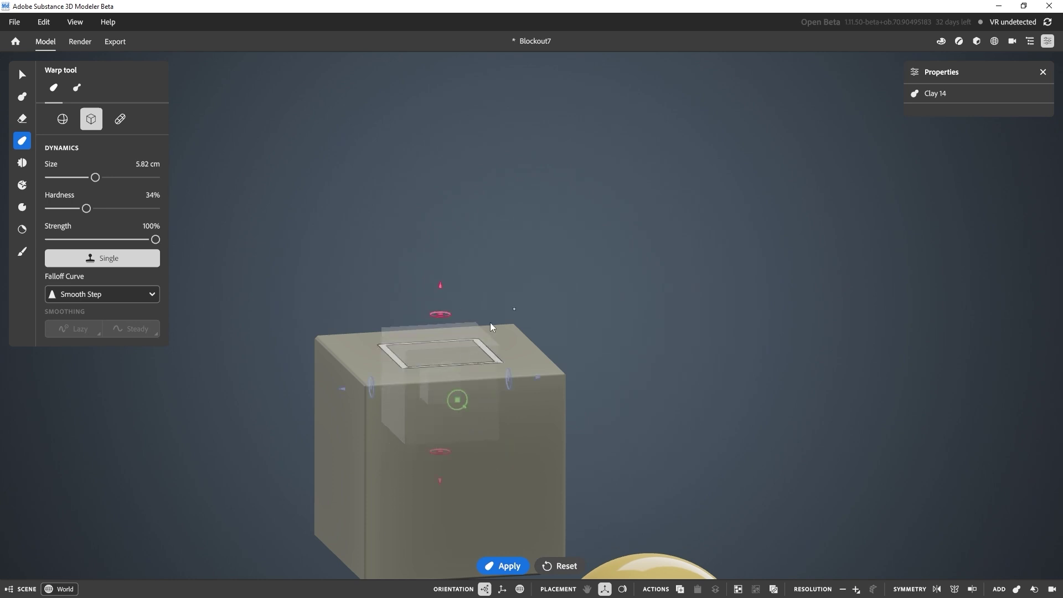
drag(513, 309, 549, 290)
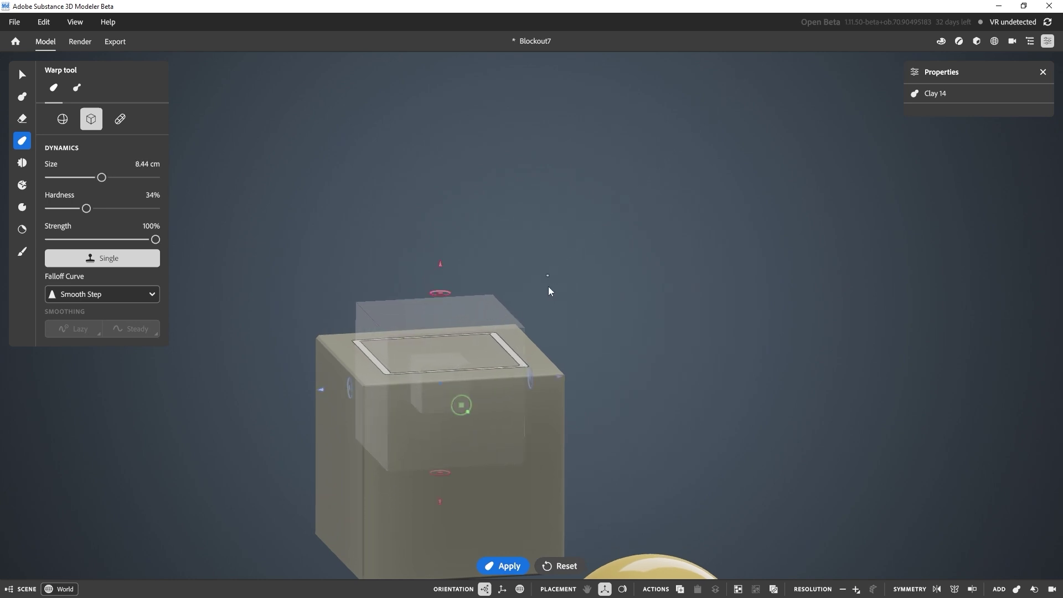
- Set the warp hardness to 77% and warp the middle of the cube's upper face upward into a raised block
drag(87, 208, 132, 209)
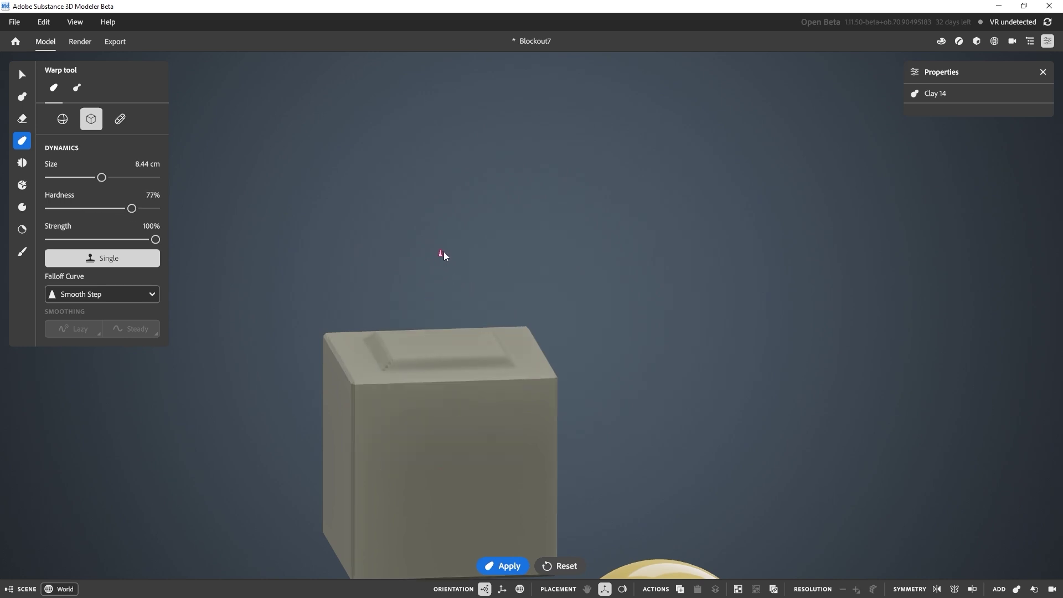
scroll(532, 305, down, 3)
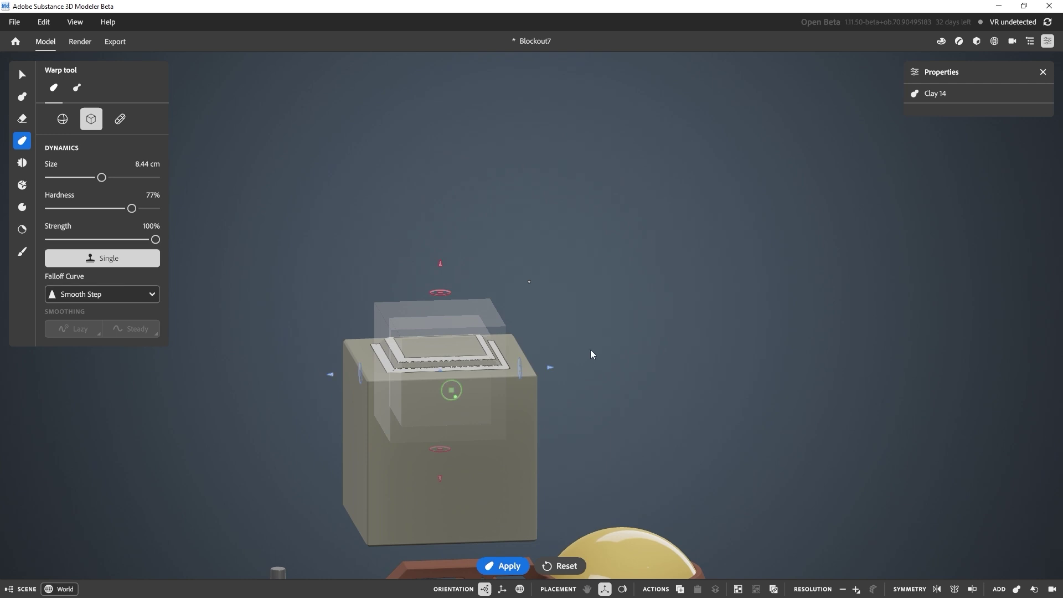
key(Escape)
- Check the raised block on the warped clay cube from several angles, and delete the cube
alt+drag(566, 365, 443, 437)
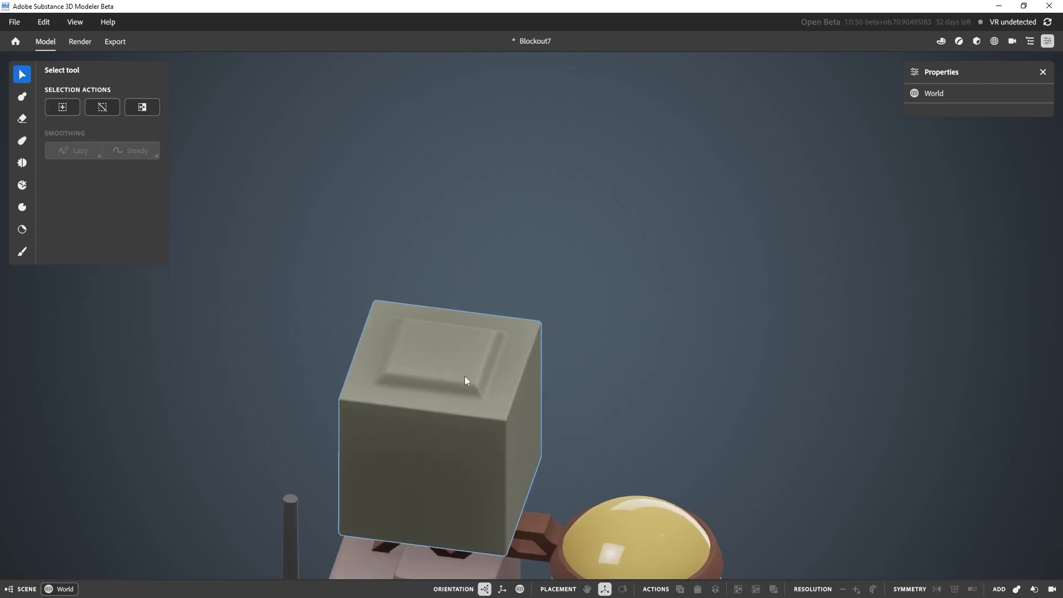
alt+drag(465, 379, 460, 410)
alt+drag(383, 306, 527, 265)
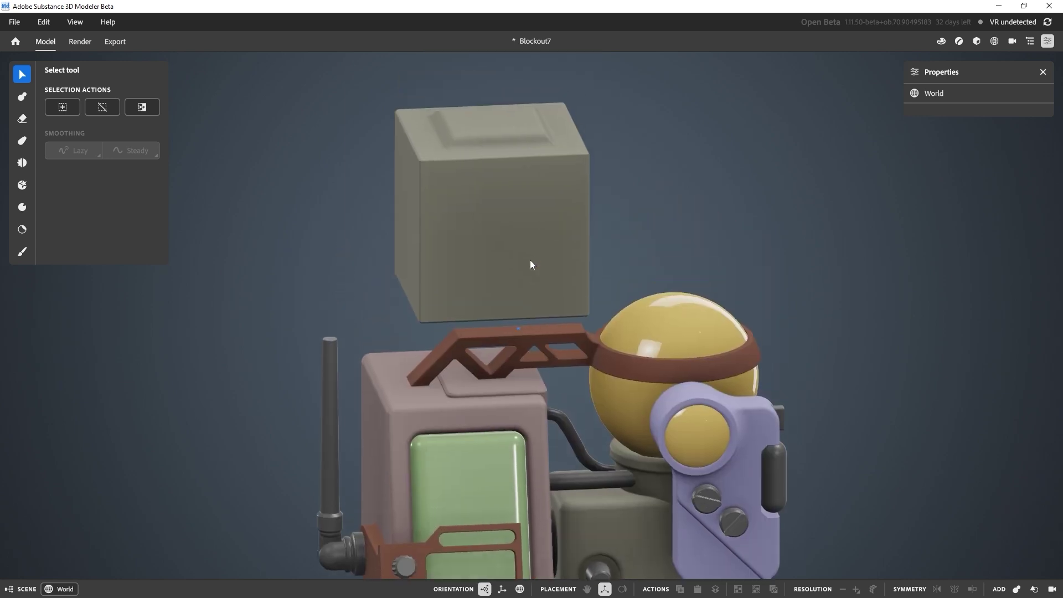
click(517, 200)
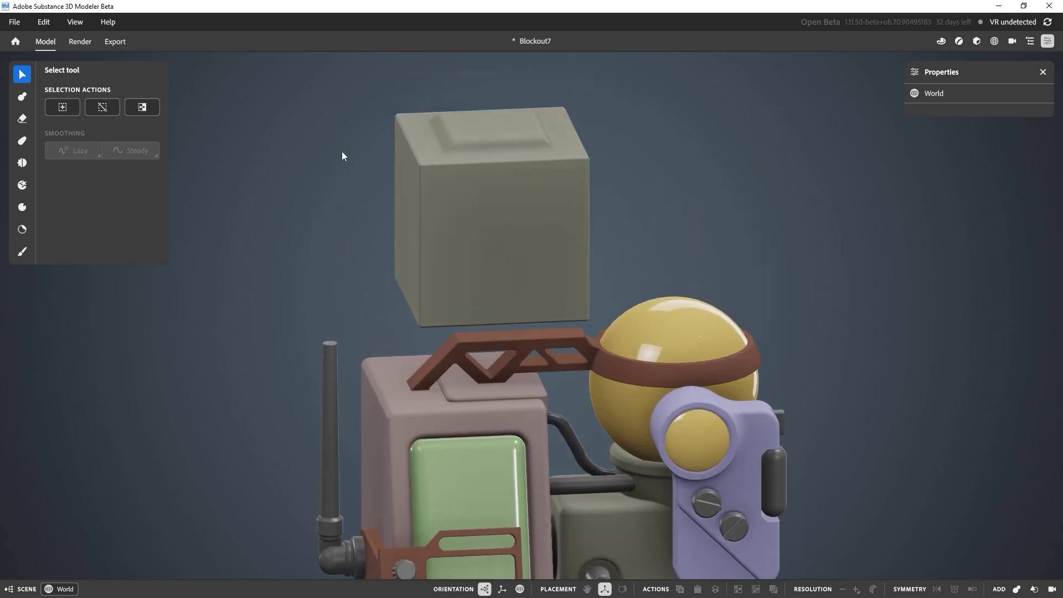
alt+middle_drag(490, 379, 492, 302)
click(569, 107)
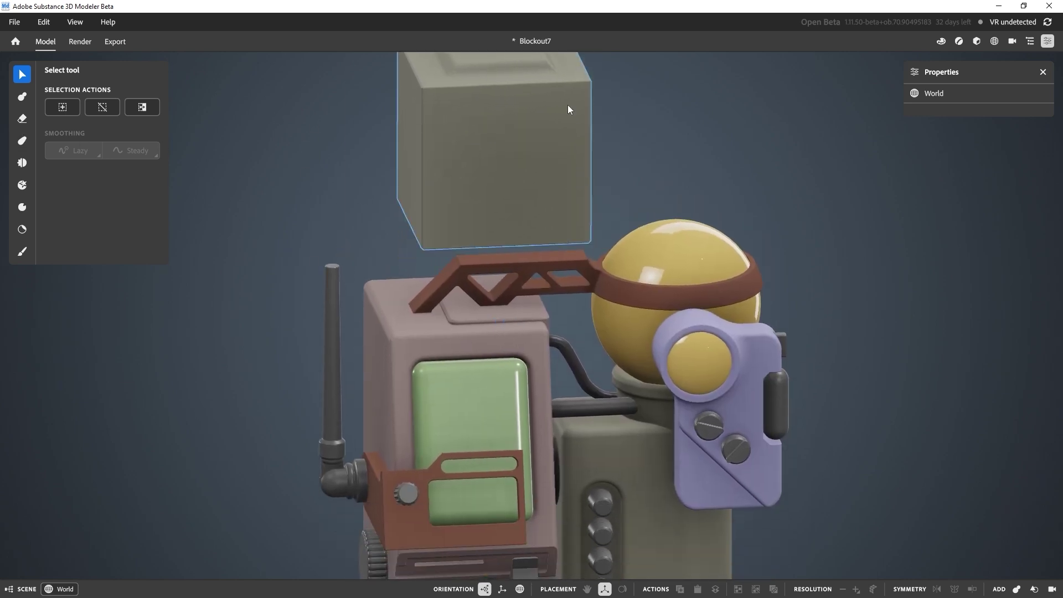
key(Delete)
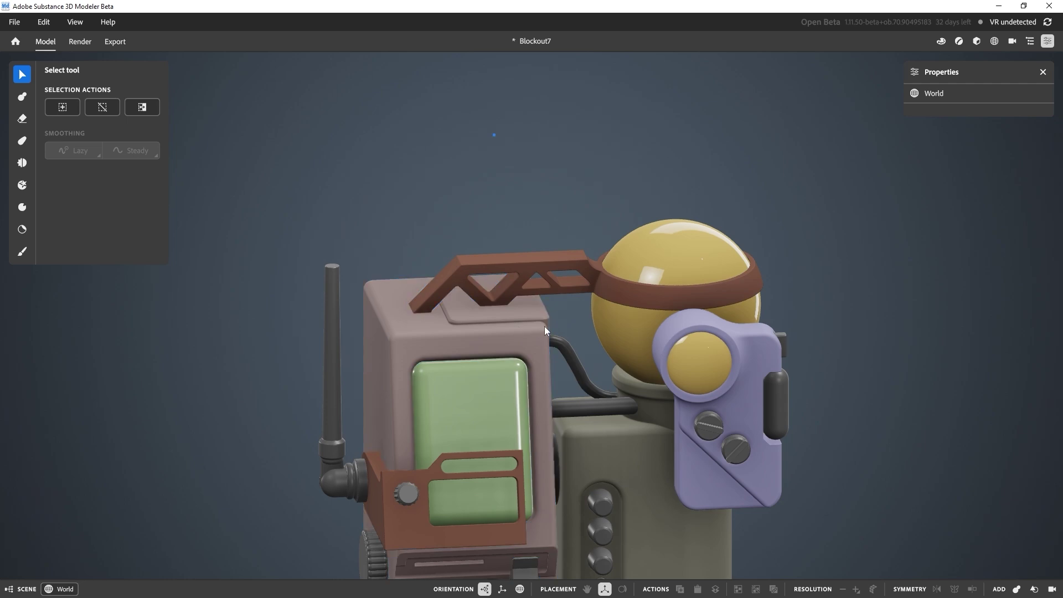
- Open the Base Left object and examine how the casing's BASE shape is built, from the front and the rear
alt+drag(543, 327, 504, 324)
alt+middle_drag(503, 319, 510, 232)
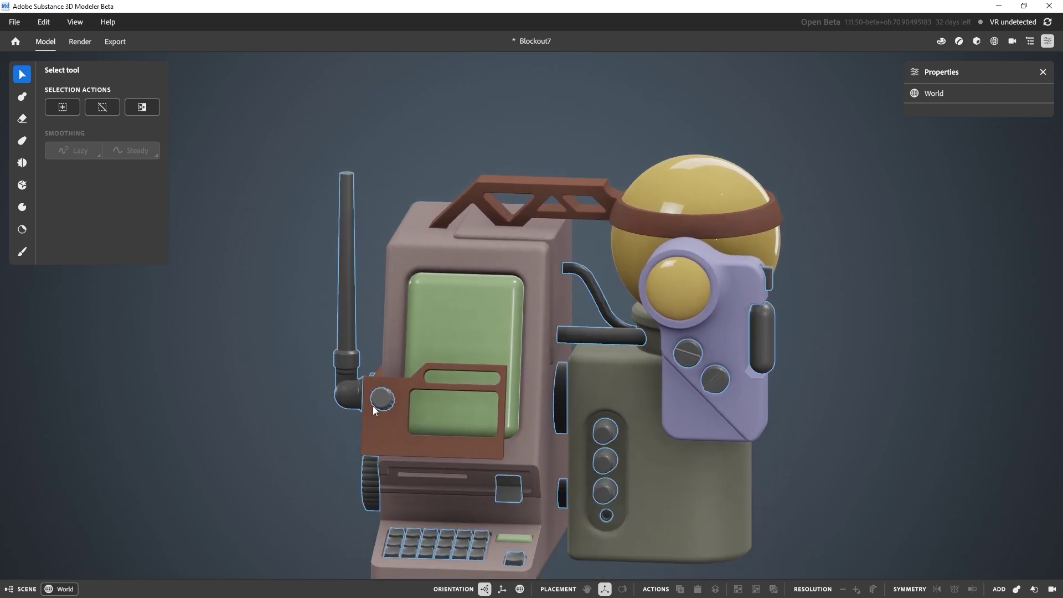
click(539, 241)
key(f)
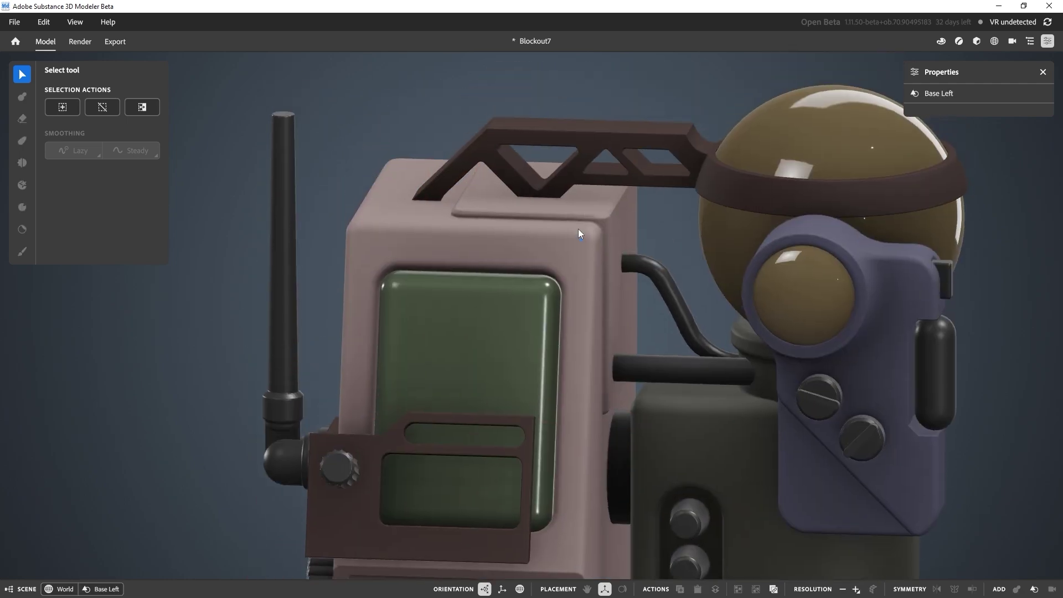
double_click(608, 207)
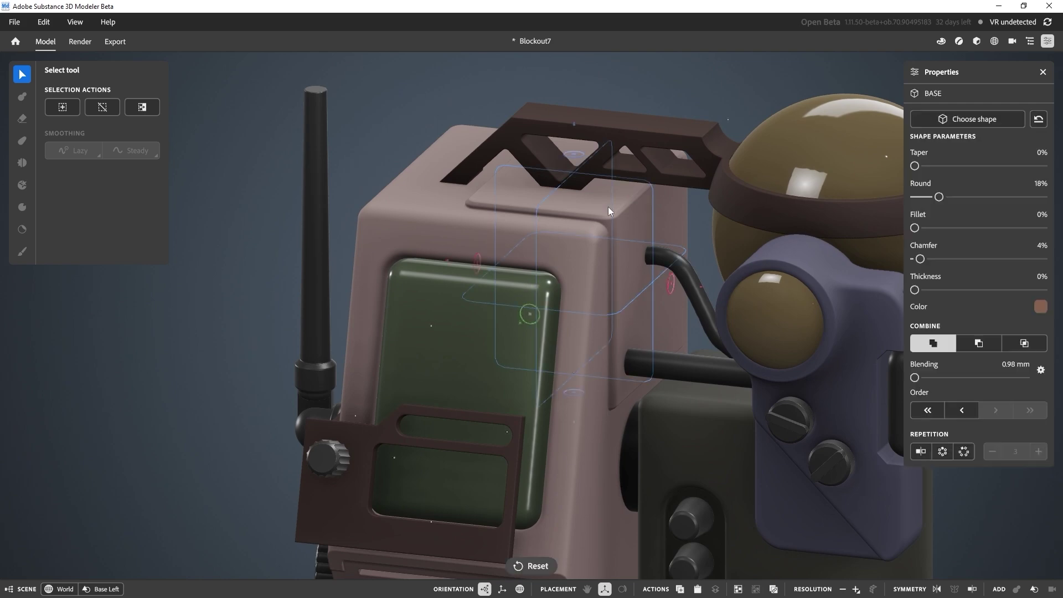
alt+drag(608, 207, 634, 200)
alt+drag(539, 227, 672, 182)
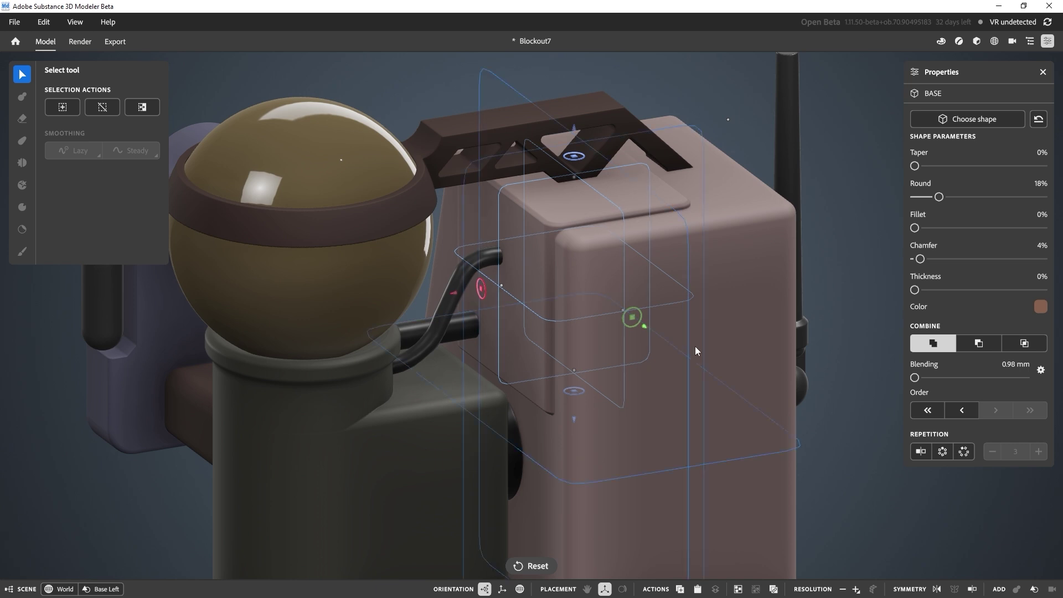
- Reopen Base Left to examine the panel at the casing's rear upper corner, and look over the whole blockout
key(Escape)
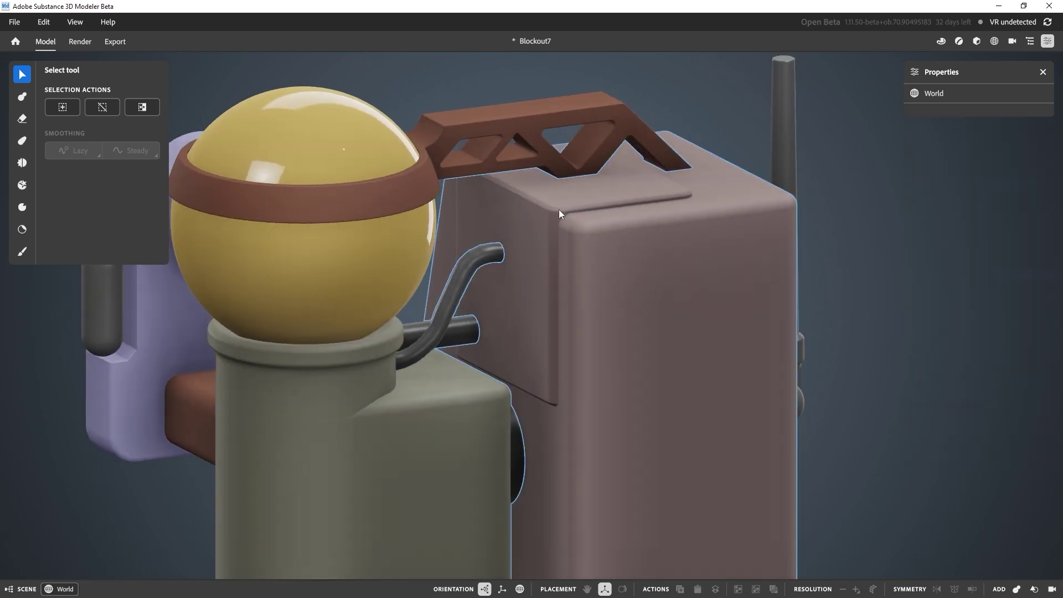
click(545, 205)
click(540, 274)
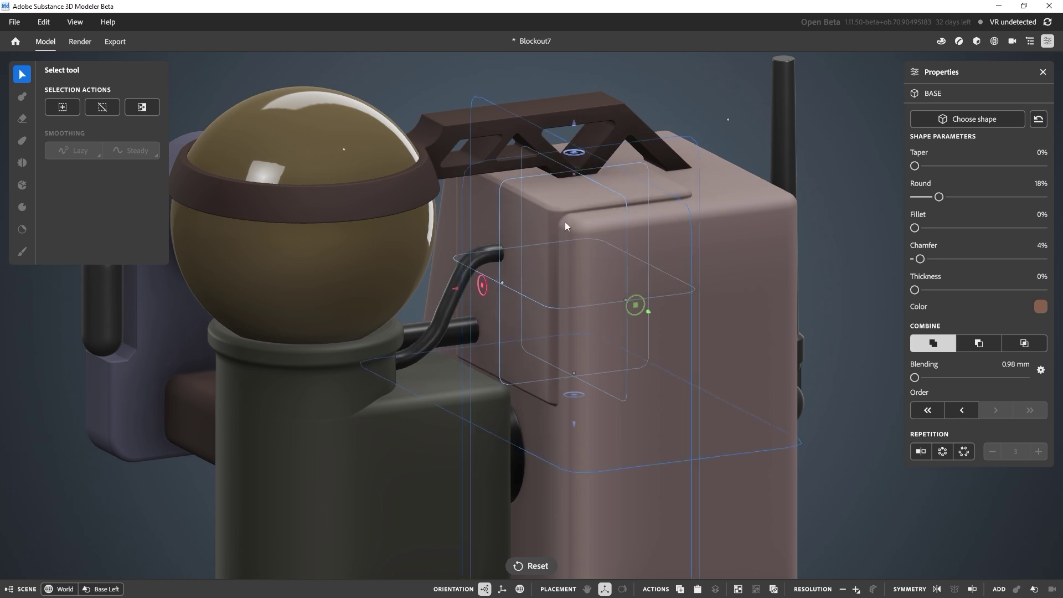
key(Escape)
scroll(562, 362, down, 6)
middle_drag(438, 254, 600, 275)
scroll(534, 291, up, 3)
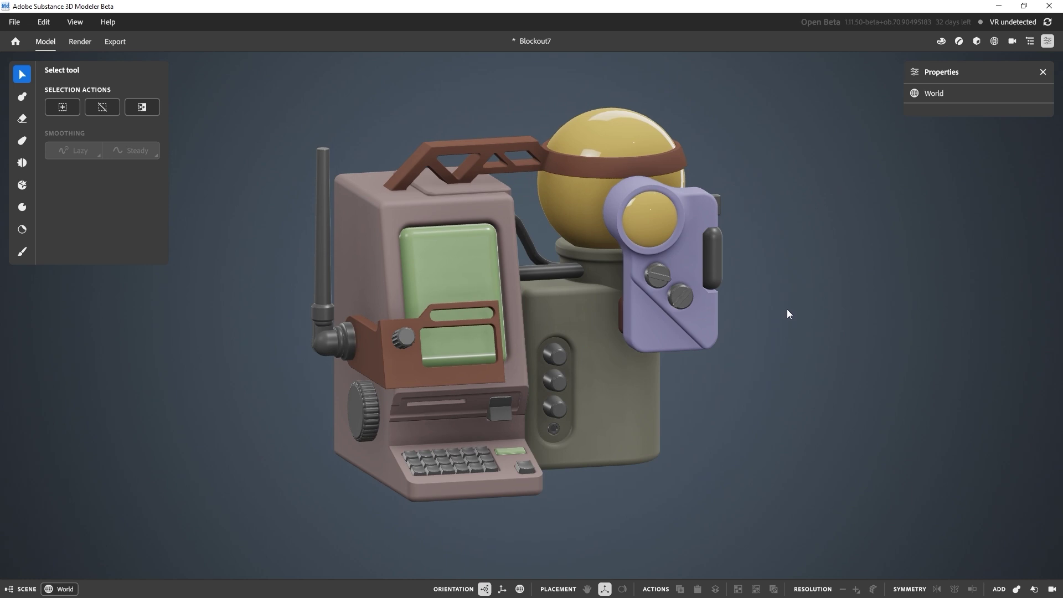
- Open the scene materials list and examine the blockout's parts by colour, including the brown screen bracket and top handle
click(958, 42)
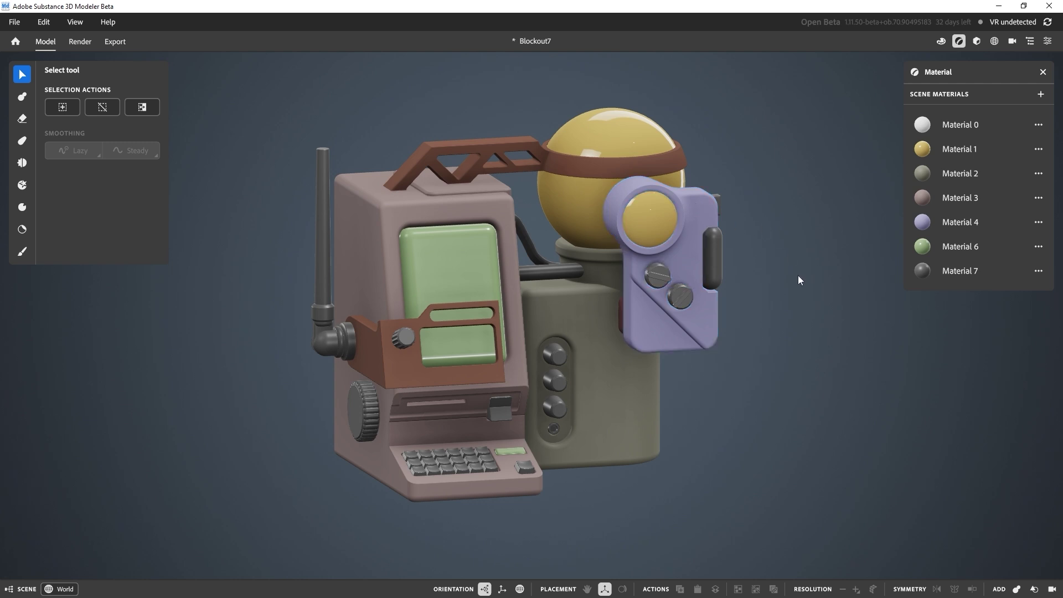
click(594, 279)
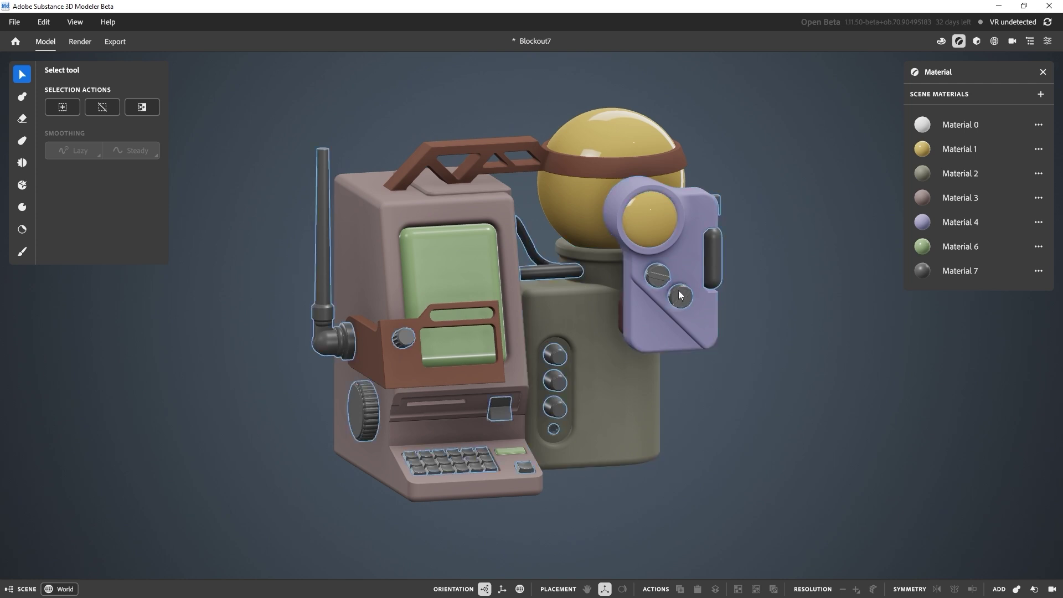
click(256, 433)
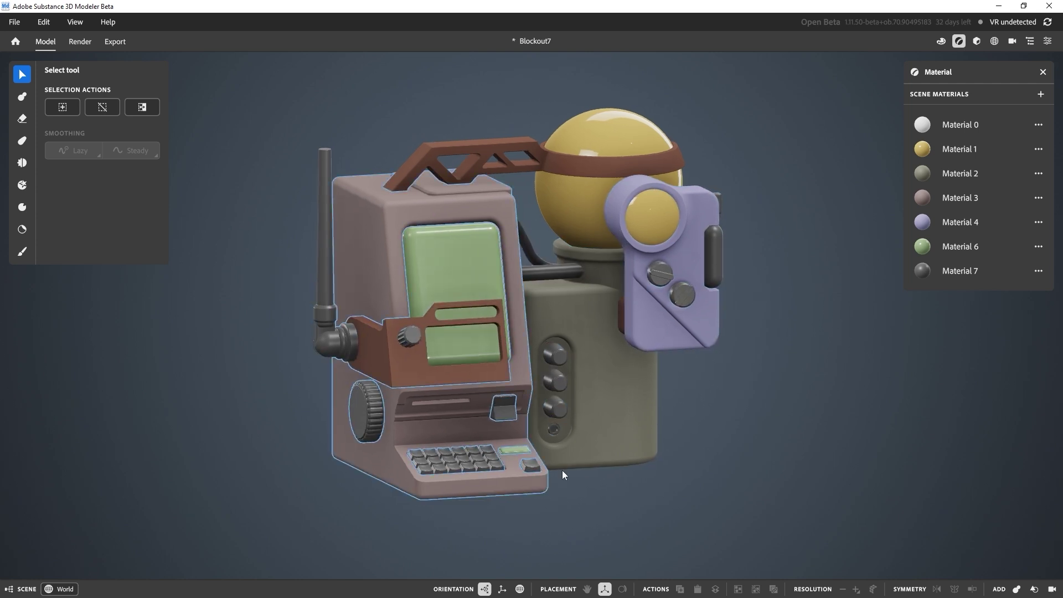
click(412, 370)
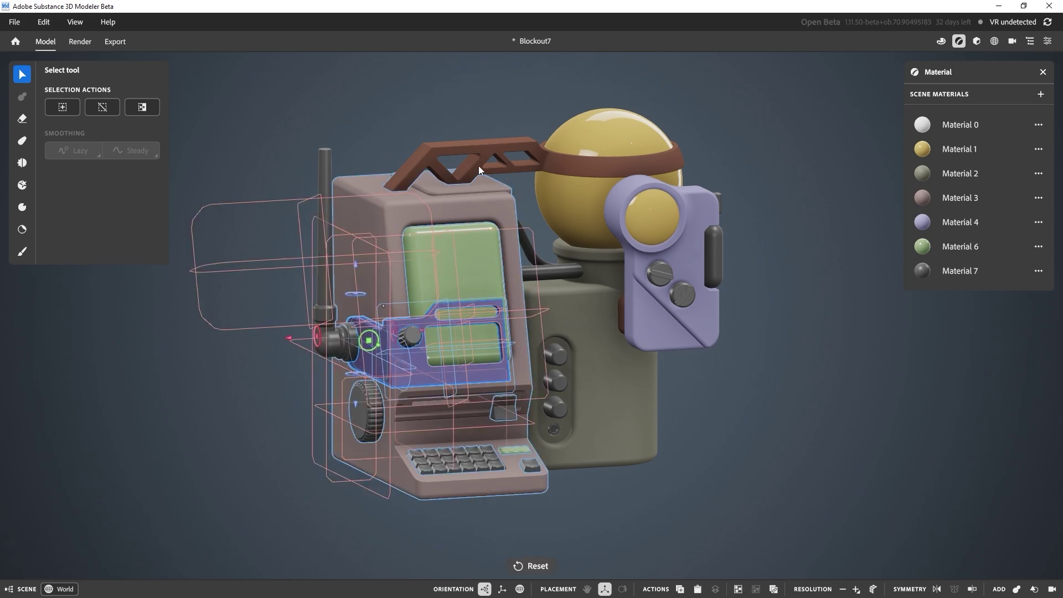
shift+click(482, 144)
right_drag(498, 174, 772, 391)
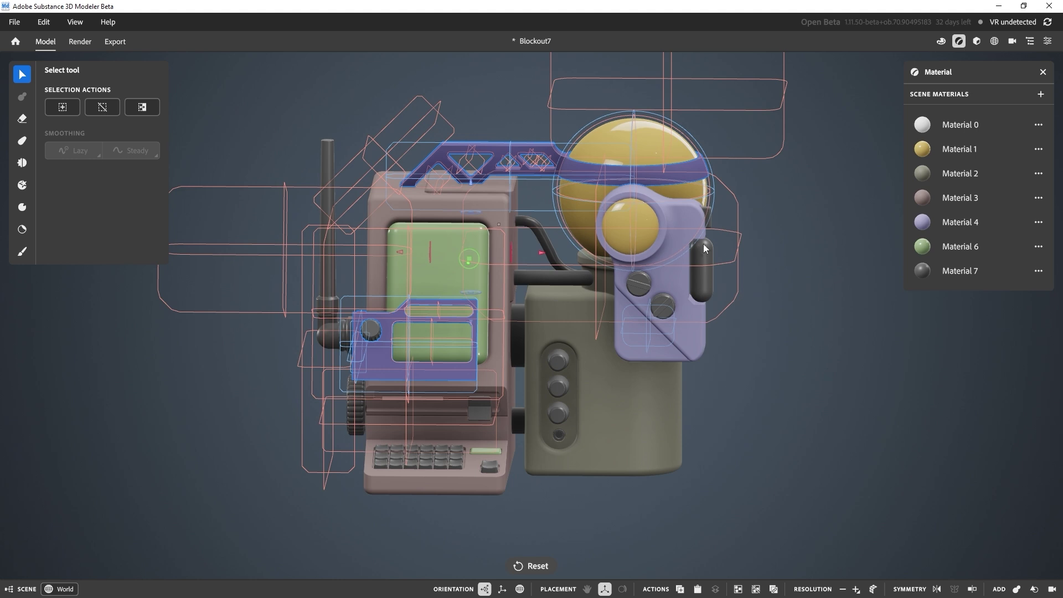
click(797, 288)
- Rename the group holding the brown bracket and handle as Extras in the scene hierarchy
click(1028, 42)
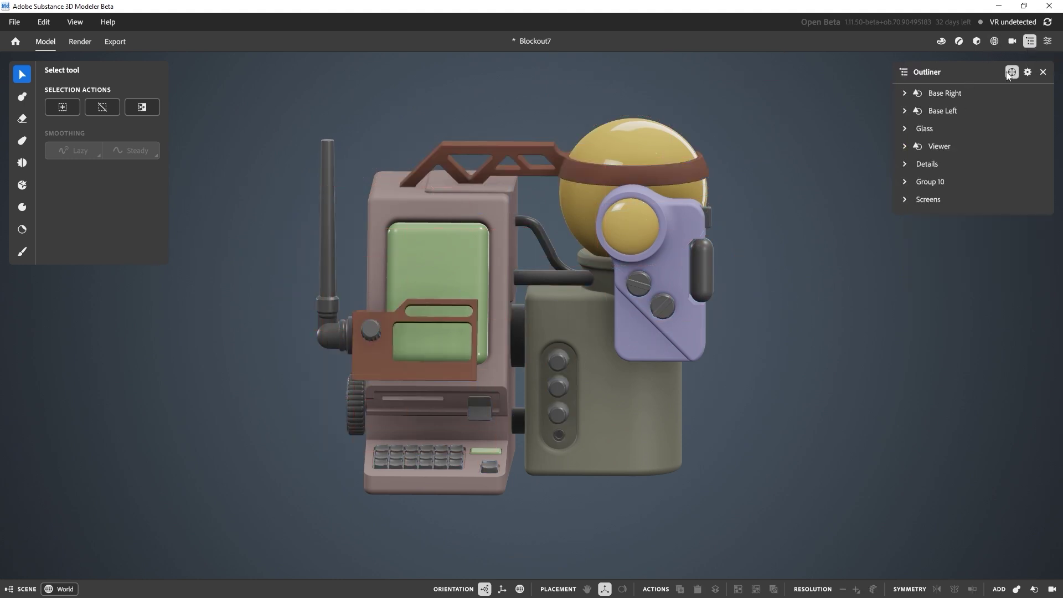
click(522, 155)
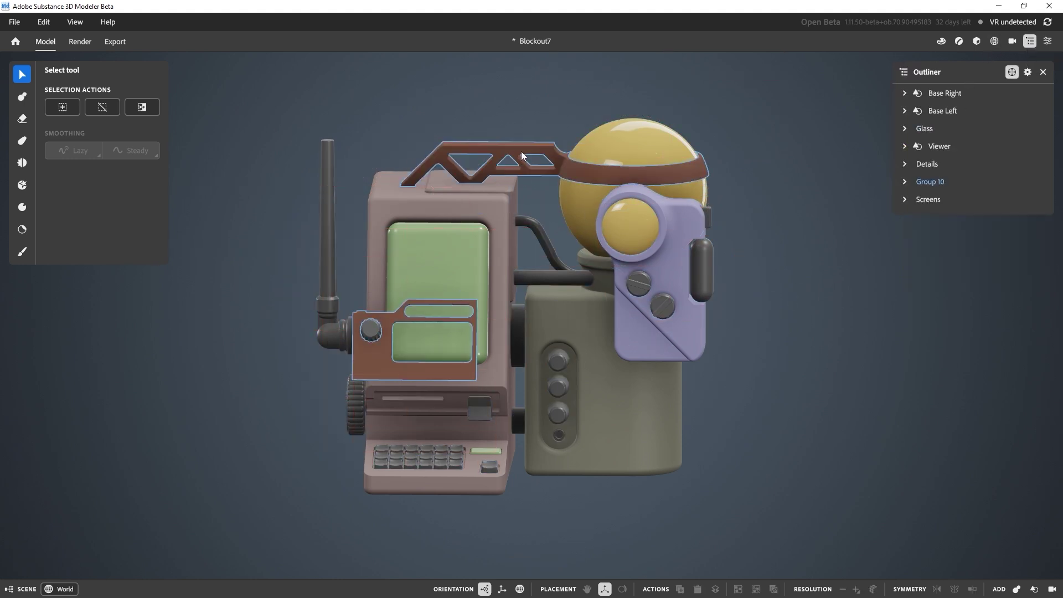
double_click(932, 184)
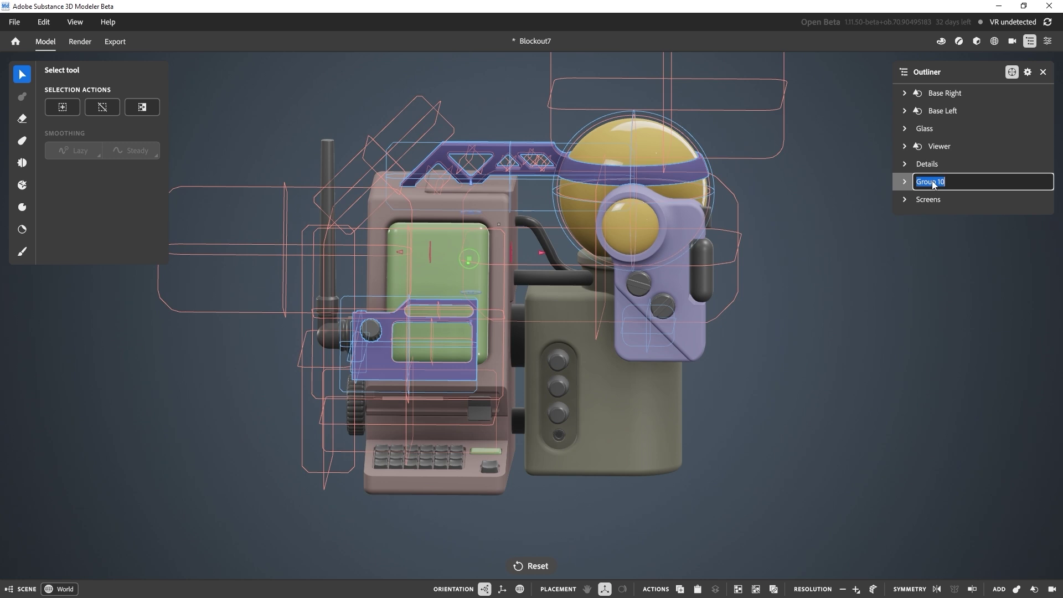
text(Extras)
click(901, 364)
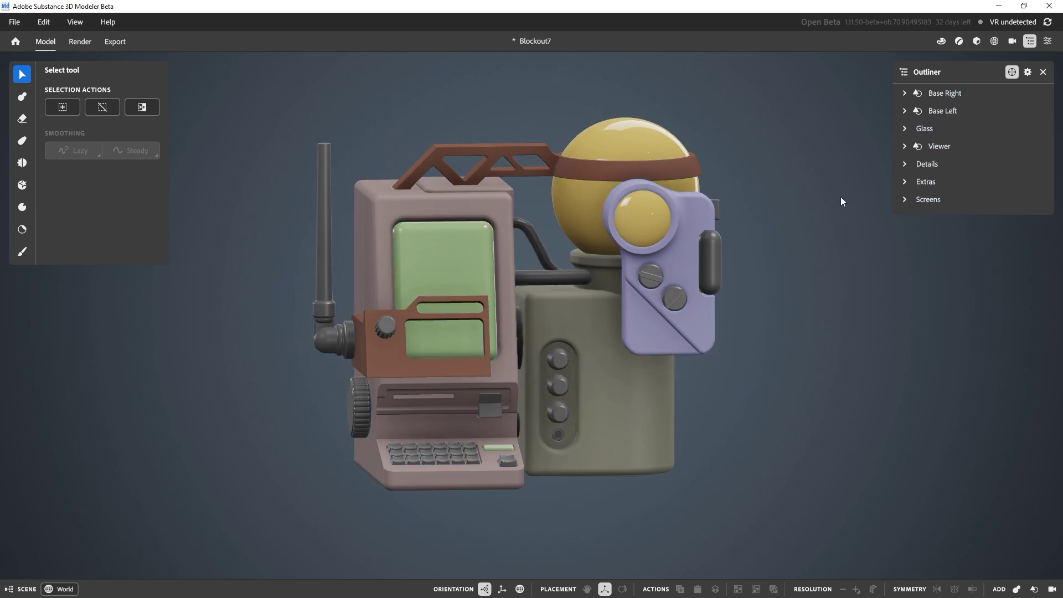
- Hide every scene object and group except Base Right
click(1040, 94)
click(1039, 111)
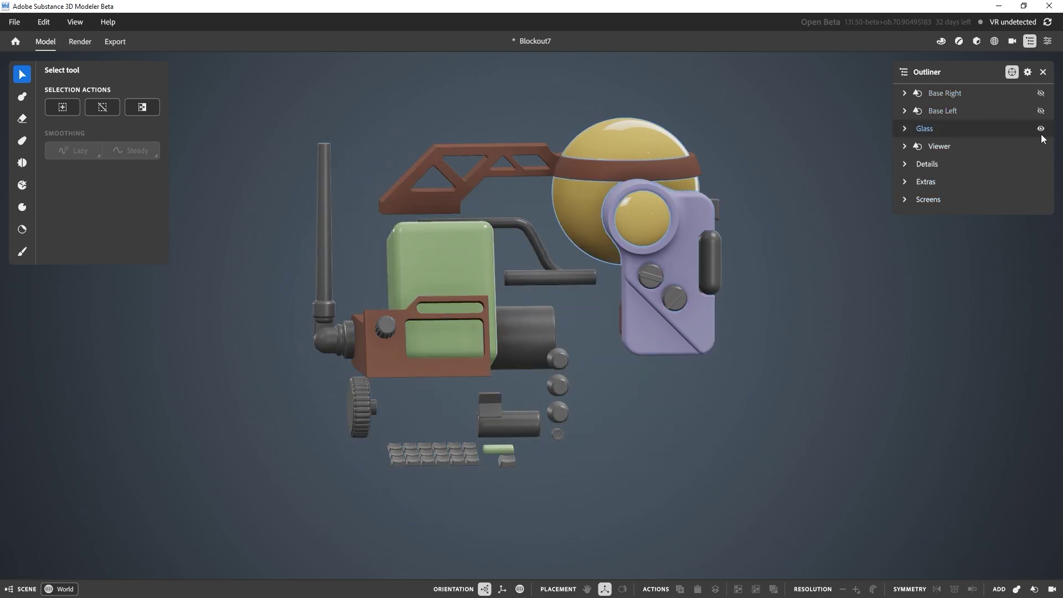
click(1040, 129)
click(1039, 146)
click(1040, 164)
click(1040, 181)
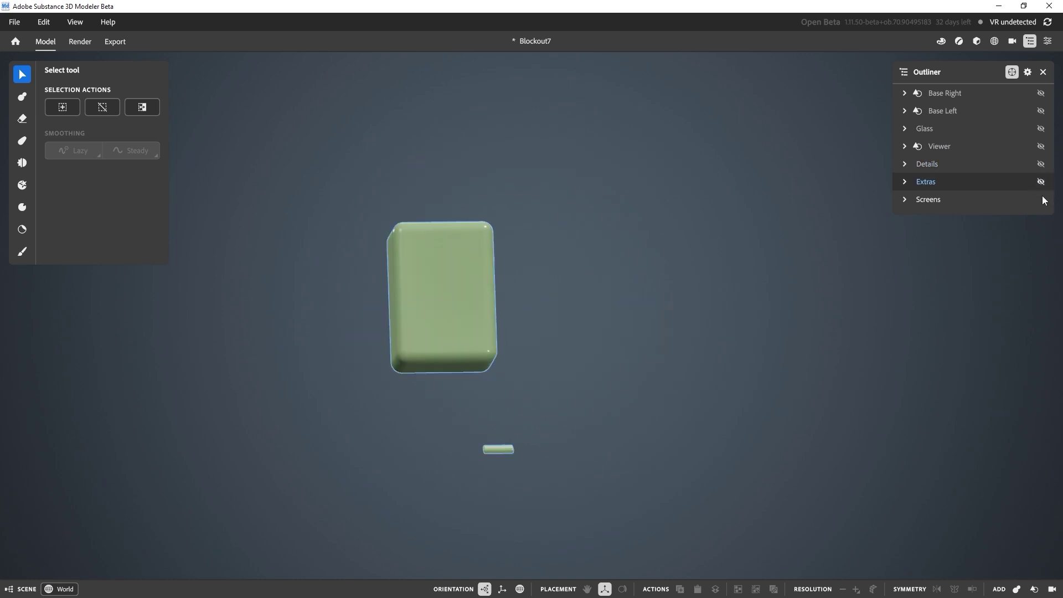
click(1039, 199)
click(1040, 93)
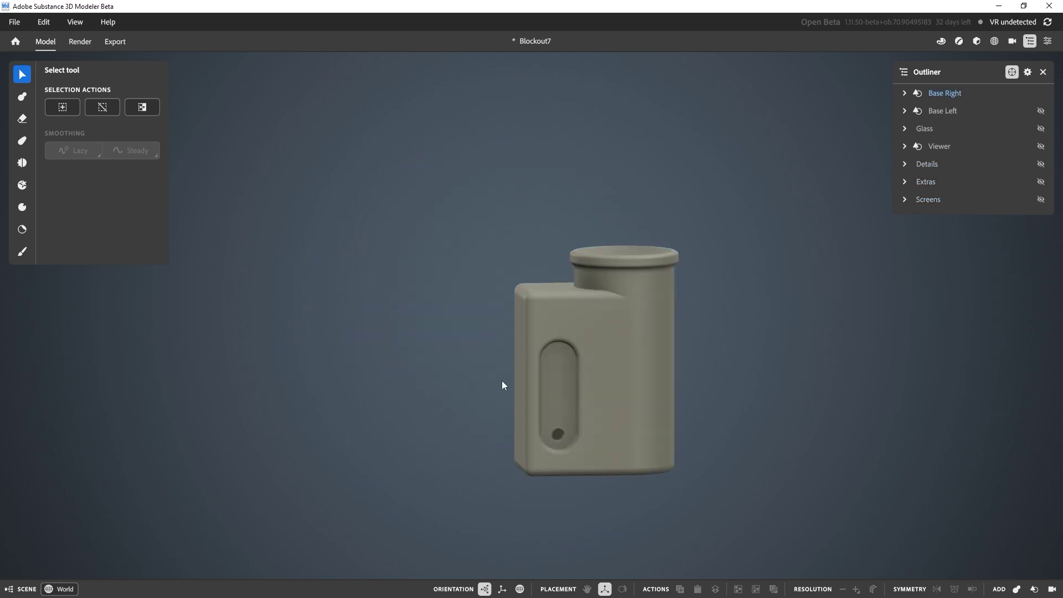
- Open Base Right, try moving its Primitive 2 box downward, and undo the move
click(625, 328)
click(620, 329)
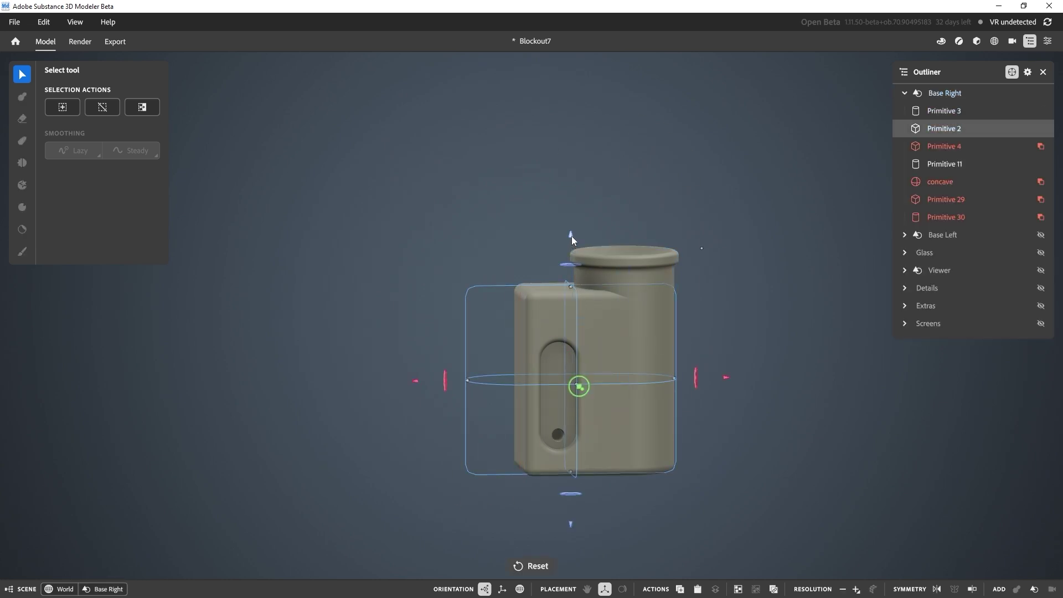
drag(571, 235, 559, 297)
key(ctrl+z)
click(816, 243)
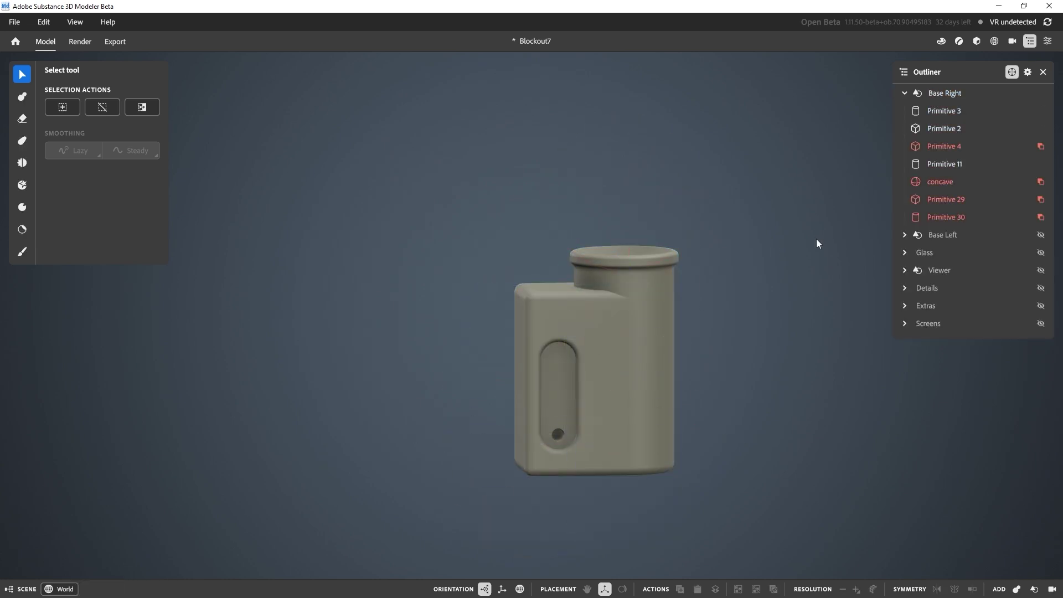
click(903, 94)
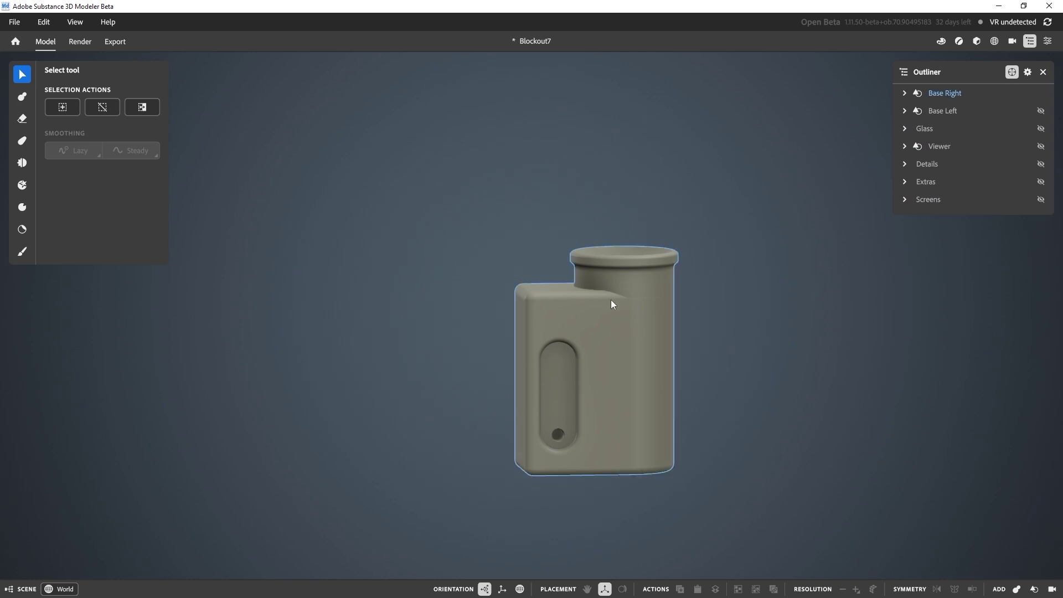
- Unhide Base Left and the Glass group, and check them from an angled view
click(1041, 111)
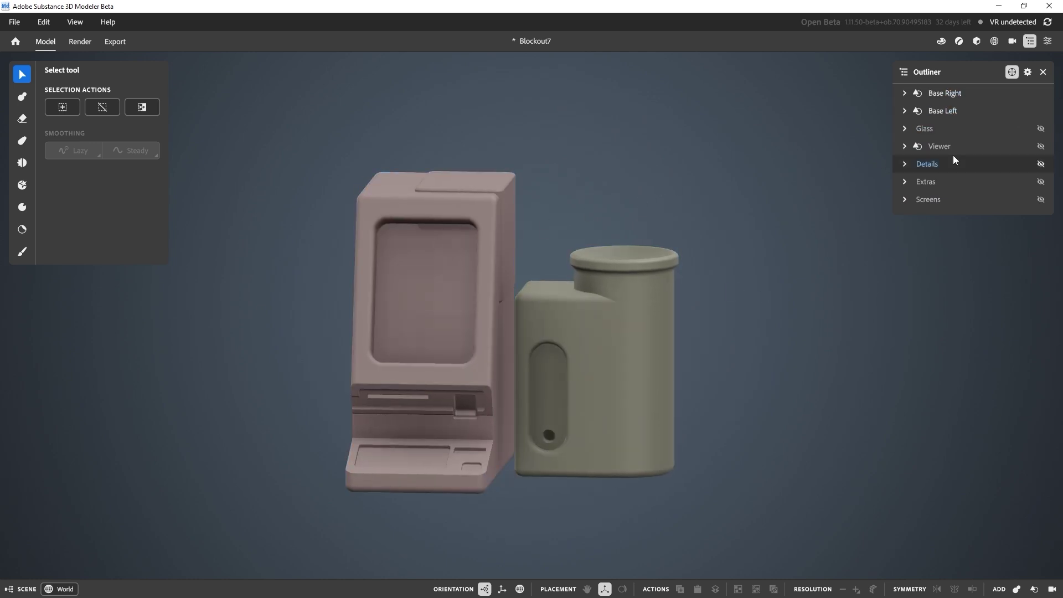
click(1040, 129)
middle_drag(564, 178, 669, 193)
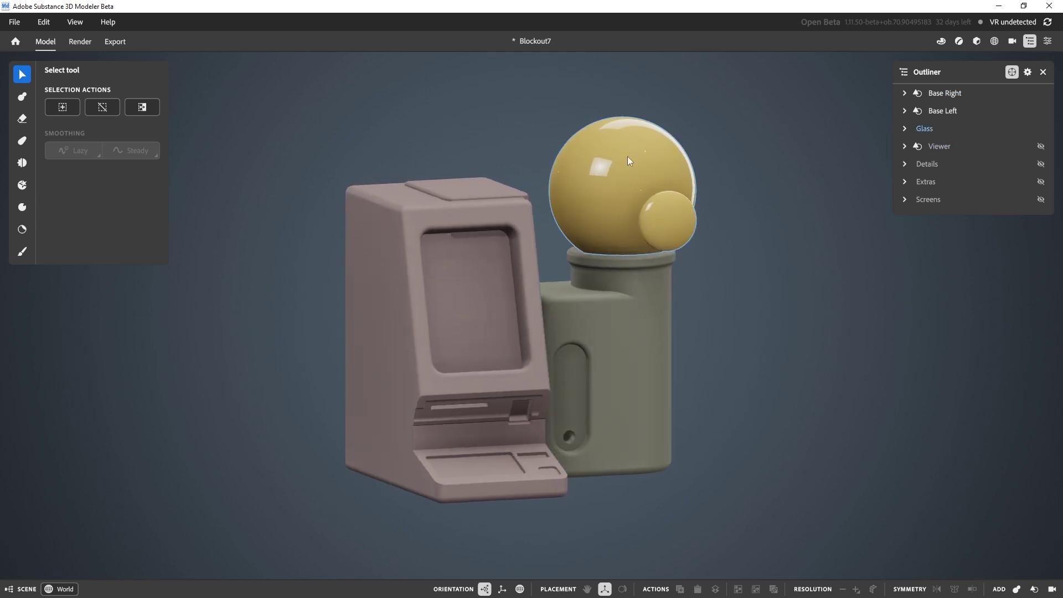
alt+middle_drag(735, 237, 720, 244)
alt+drag(720, 244, 711, 254)
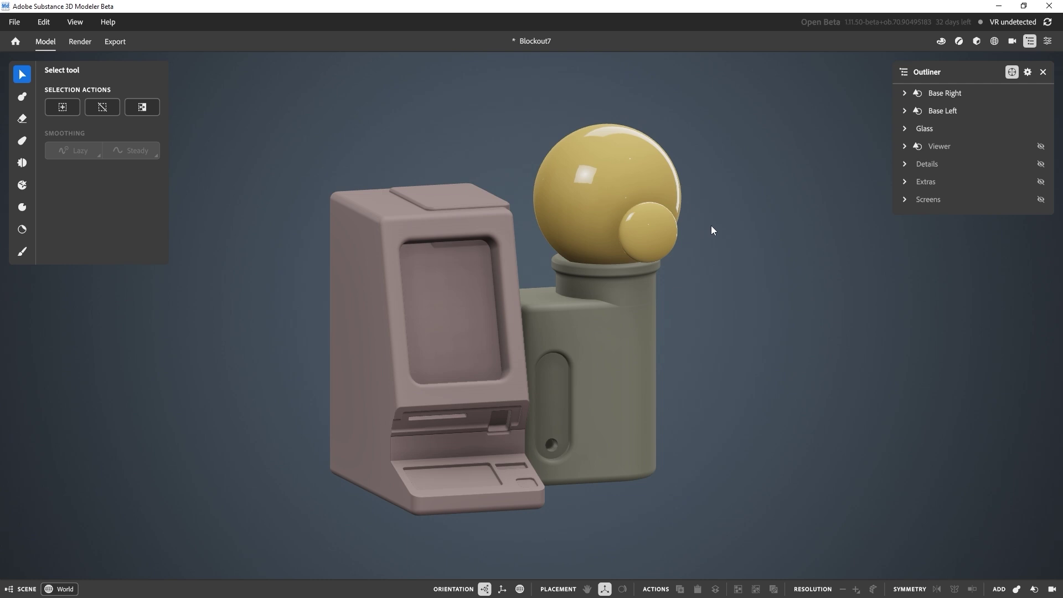
alt+middle_drag(717, 215, 666, 297)
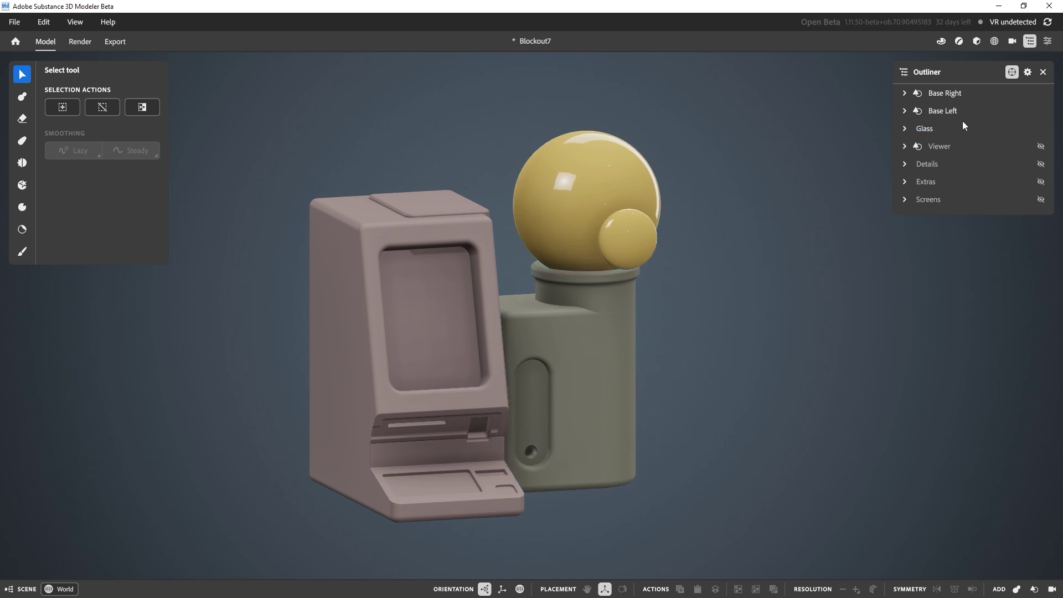
- Unhide the Viewer object and the Extras and Screens groups
click(1040, 147)
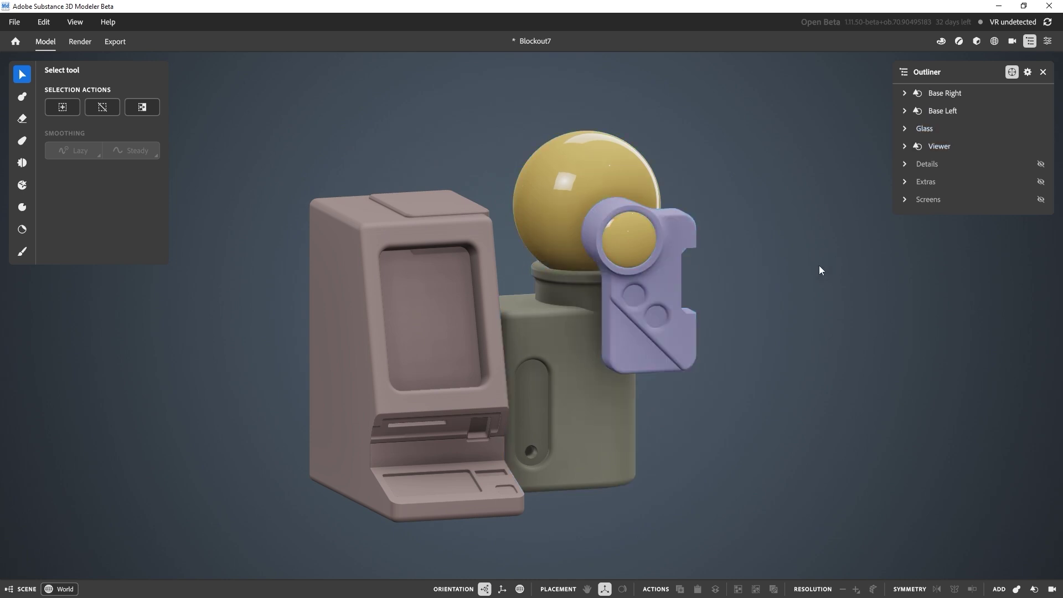
right_drag(772, 284, 653, 226)
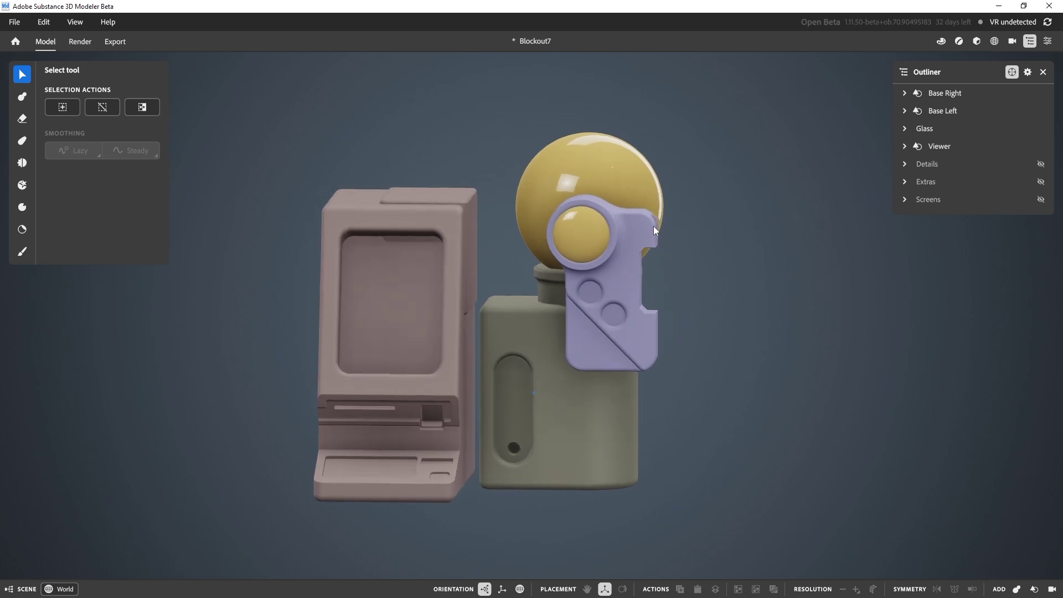
click(1040, 181)
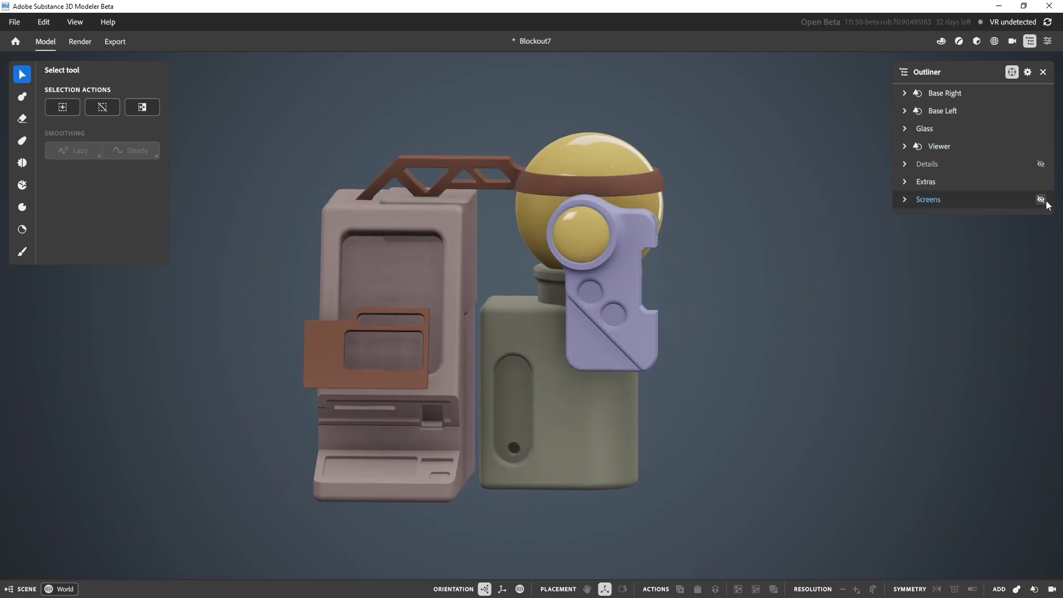
click(1043, 200)
click(414, 304)
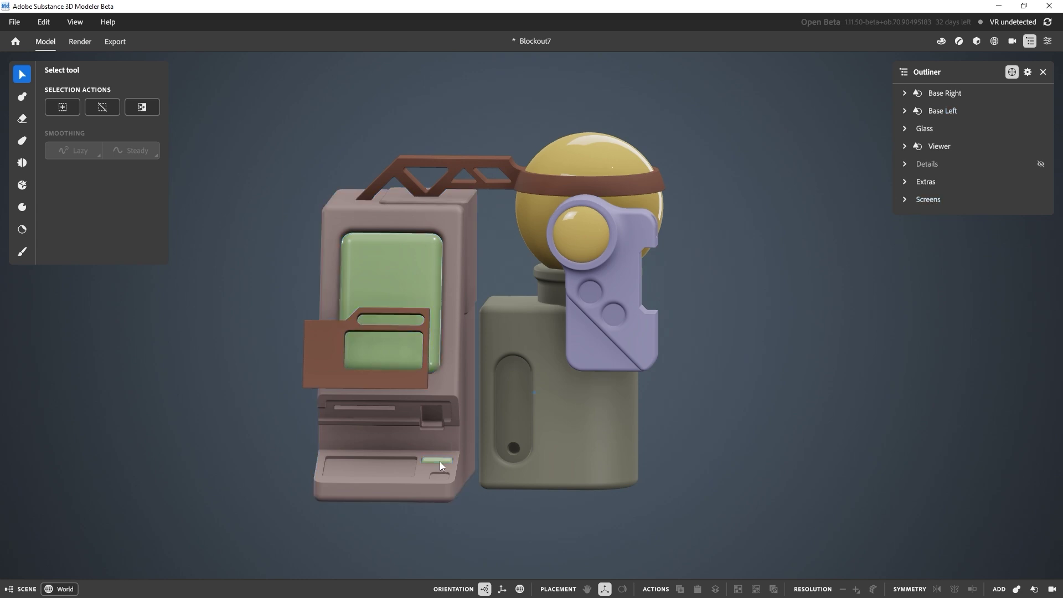
- Examine the small green screen beside the keyboard recess up close
alt+drag(439, 460, 442, 492)
alt+middle_drag(442, 493, 433, 435)
alt+right_drag(423, 407, 490, 380)
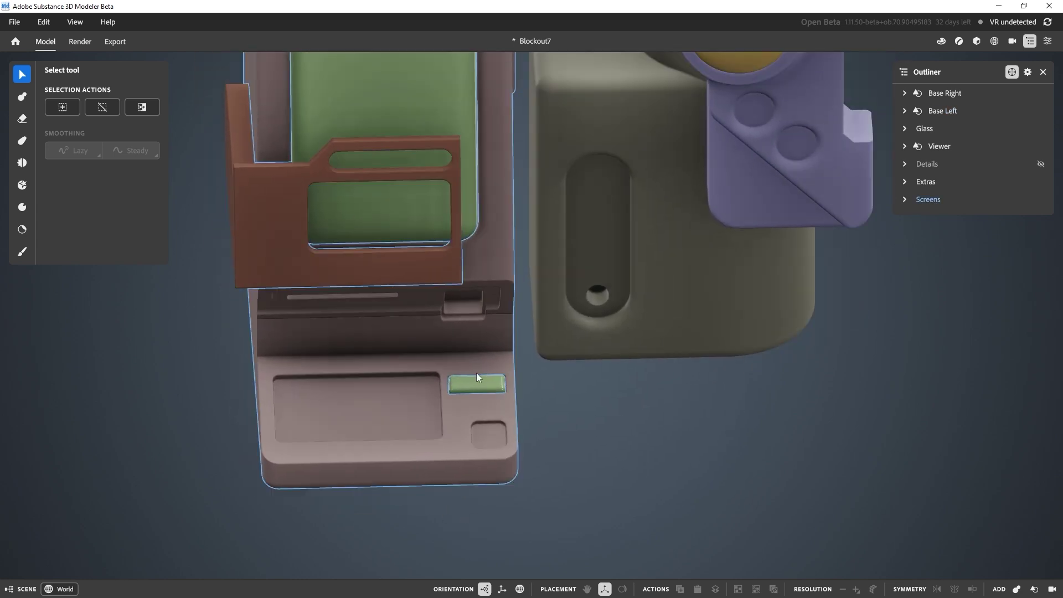
click(474, 384)
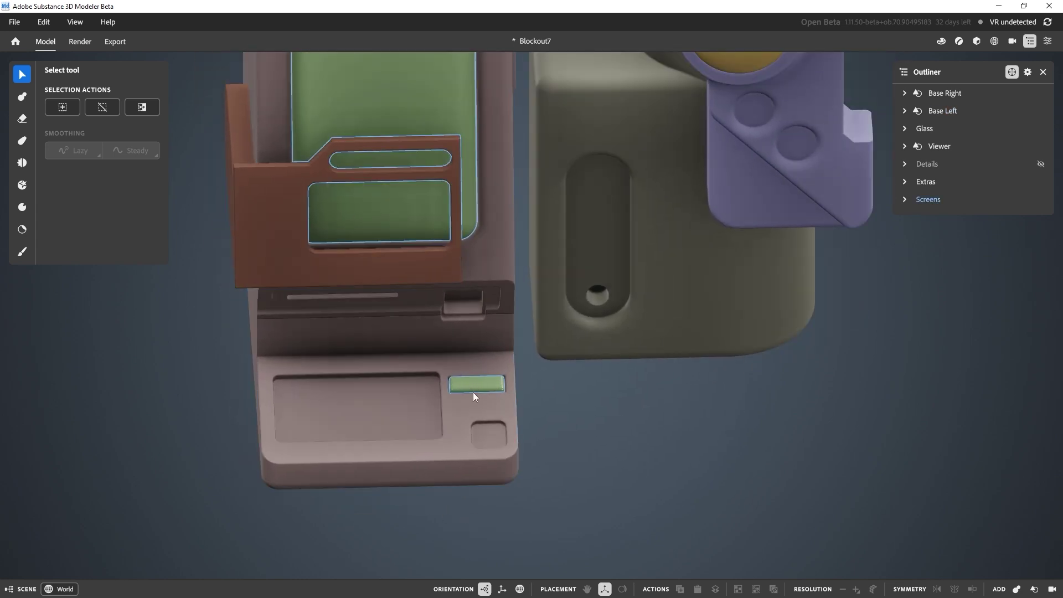
click(576, 415)
- Look over the whole assembly again and unhide the Details group
alt+right_drag(575, 411, 529, 333)
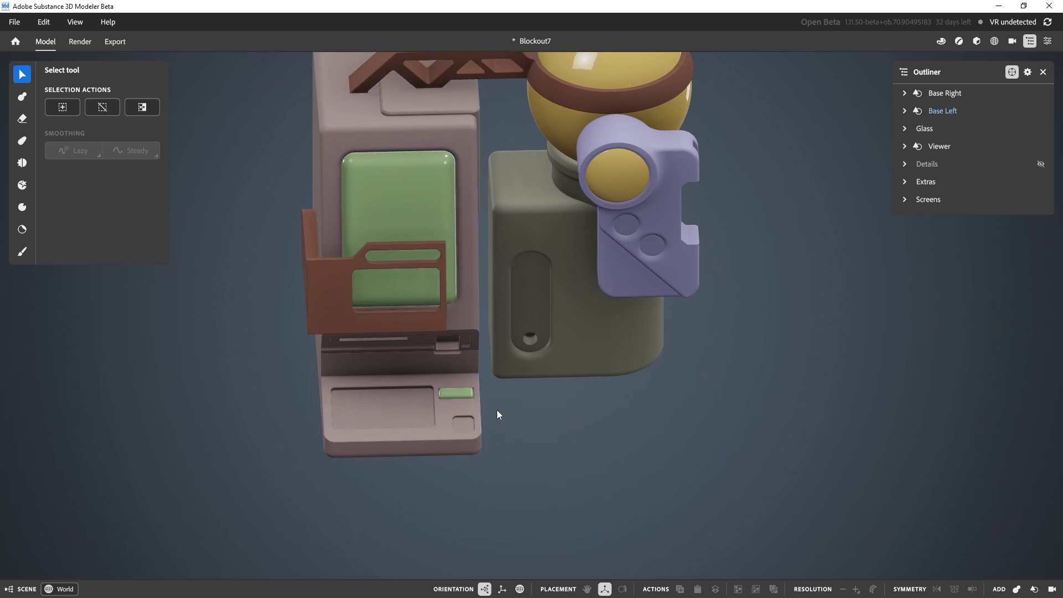
alt+drag(479, 210, 489, 157)
alt+middle_drag(490, 157, 504, 228)
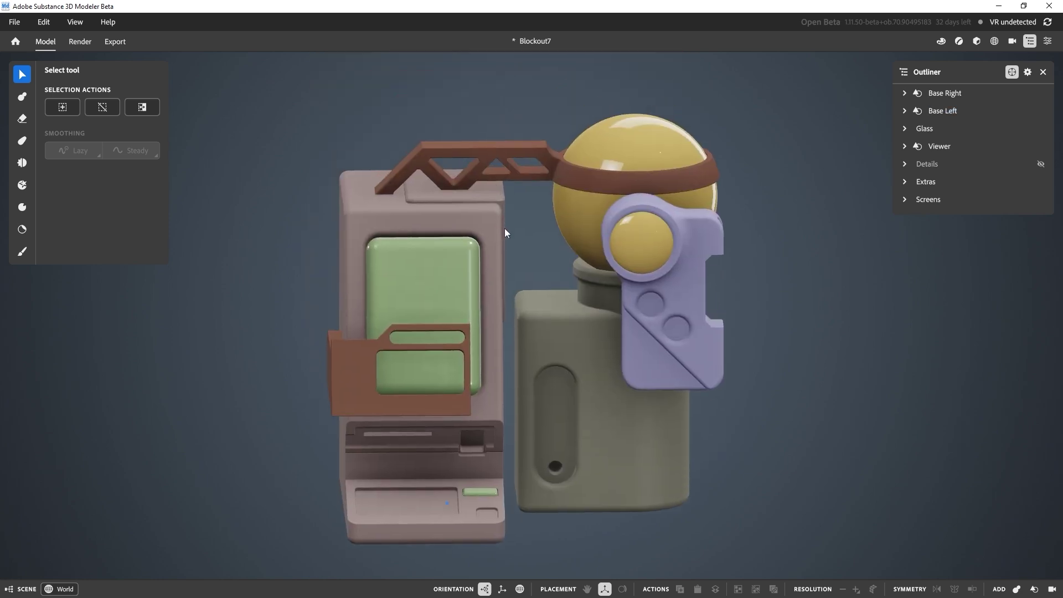
alt+drag(504, 228, 524, 264)
alt+middle_drag(523, 264, 527, 254)
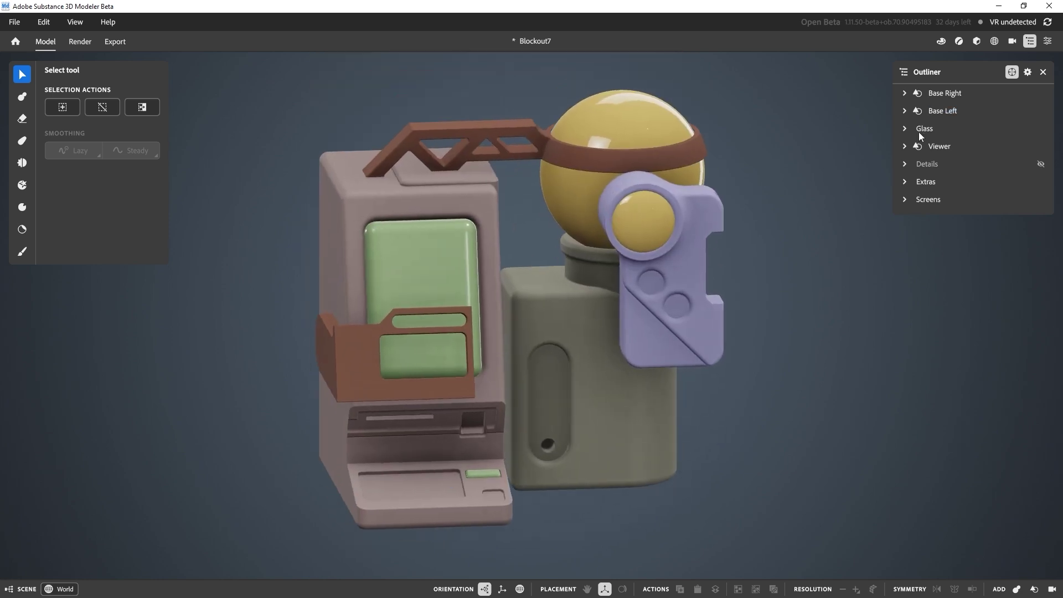
click(1041, 165)
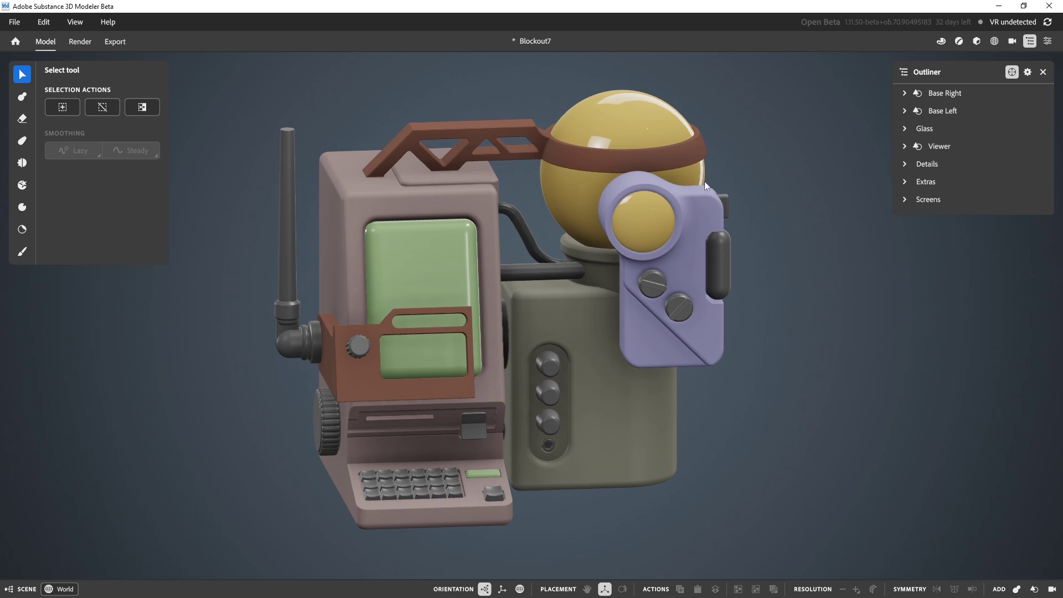
- Add a new scene material and apply it to the Extras group
click(456, 135)
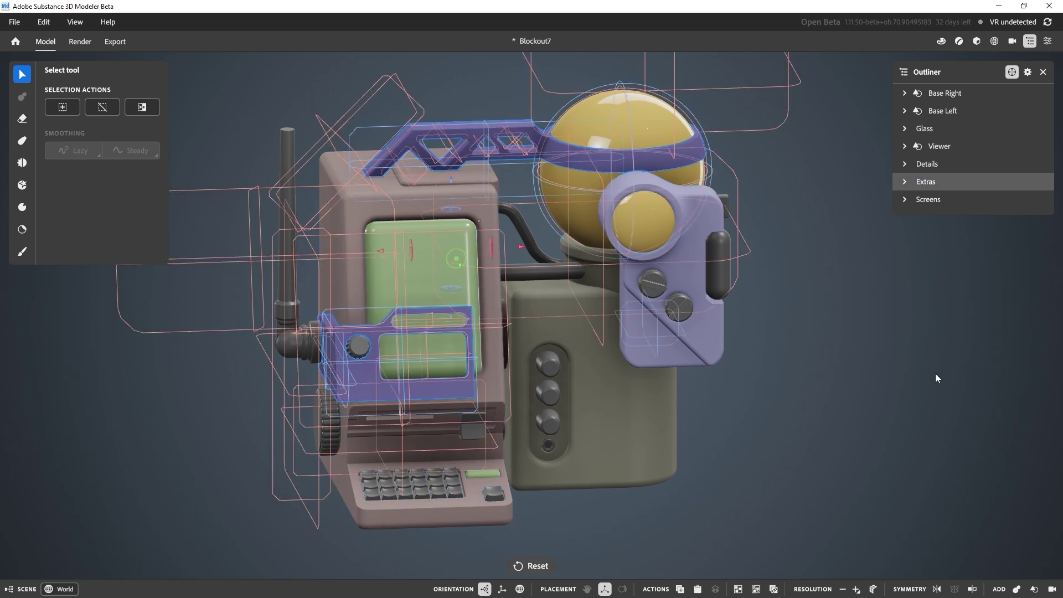
click(958, 41)
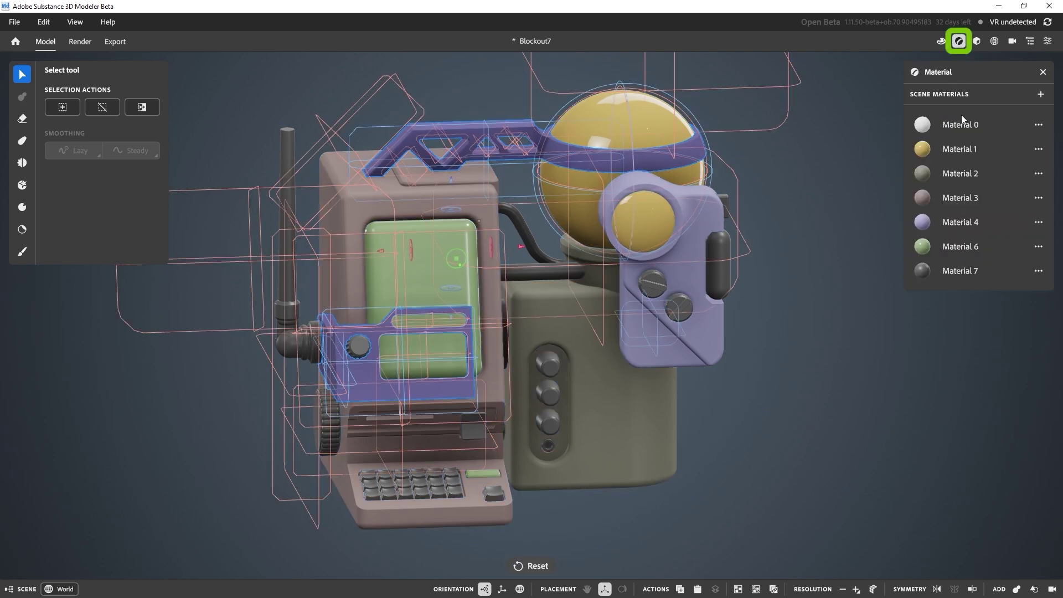
click(1041, 94)
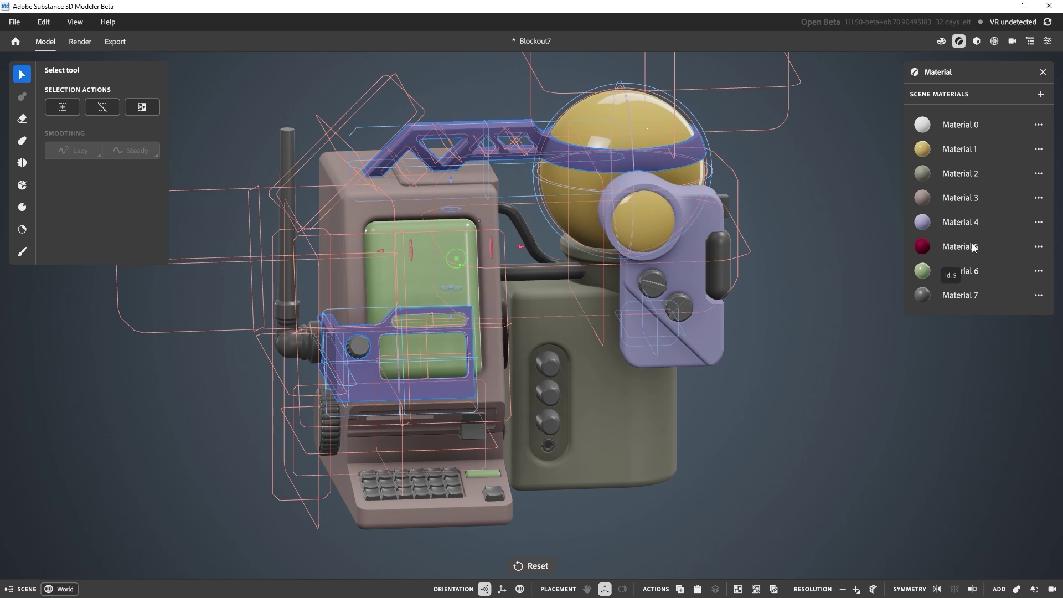
click(1038, 246)
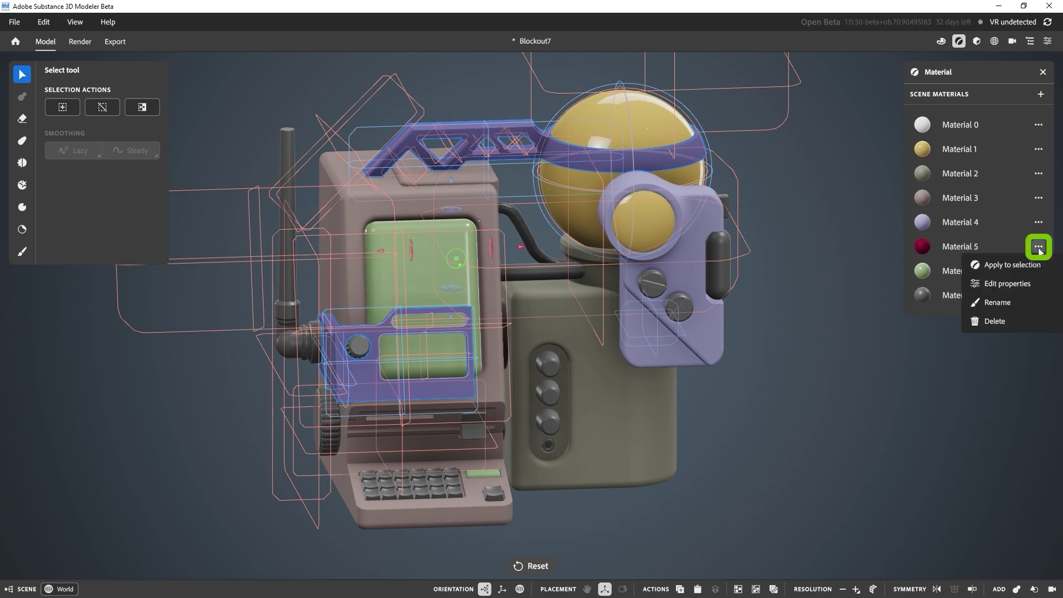
click(1011, 263)
click(798, 373)
mouse_move(798, 373)
right_down()
mouse_move(895, 351)
mouse_move(623, 344)
mouse_move(798, 378)
right_up()
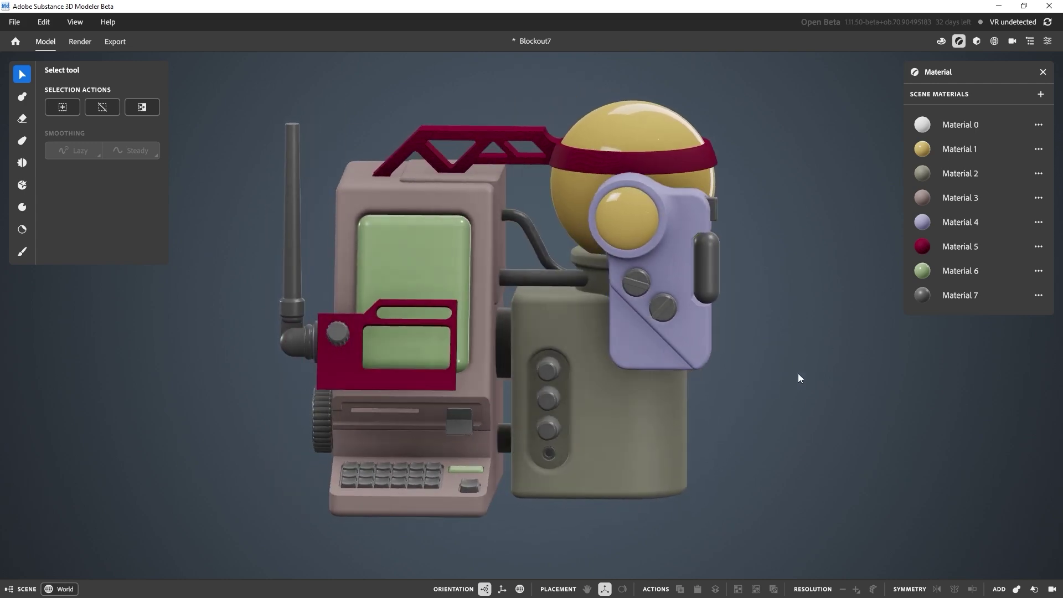
- Open the properties of Material 5 and change its base color from dark crimson to a lighter, less saturated pink
click(1038, 246)
click(1015, 283)
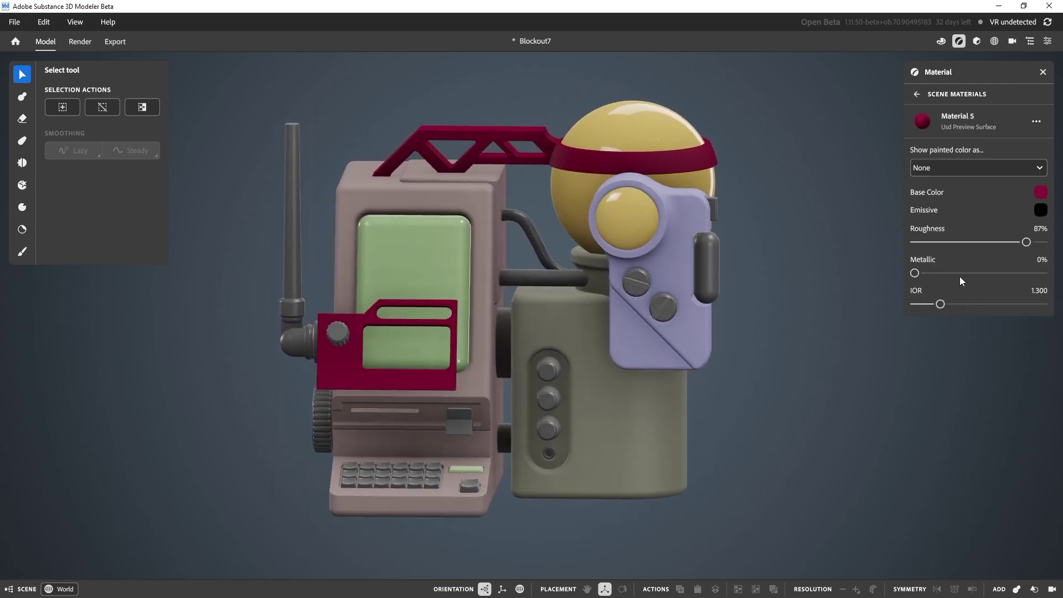
click(1040, 190)
click(995, 258)
drag(995, 257, 999, 266)
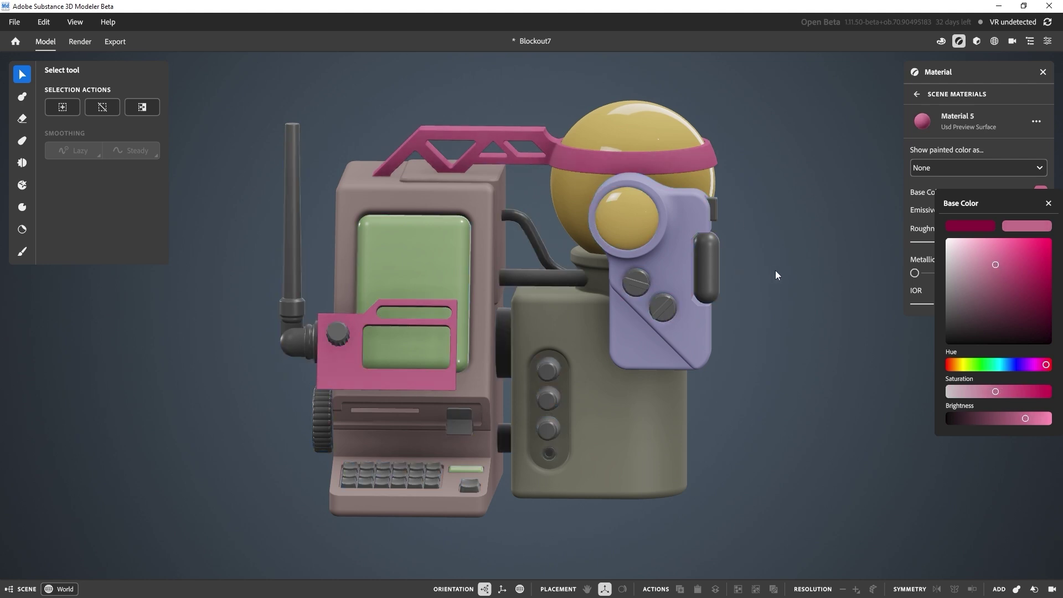
click(789, 271)
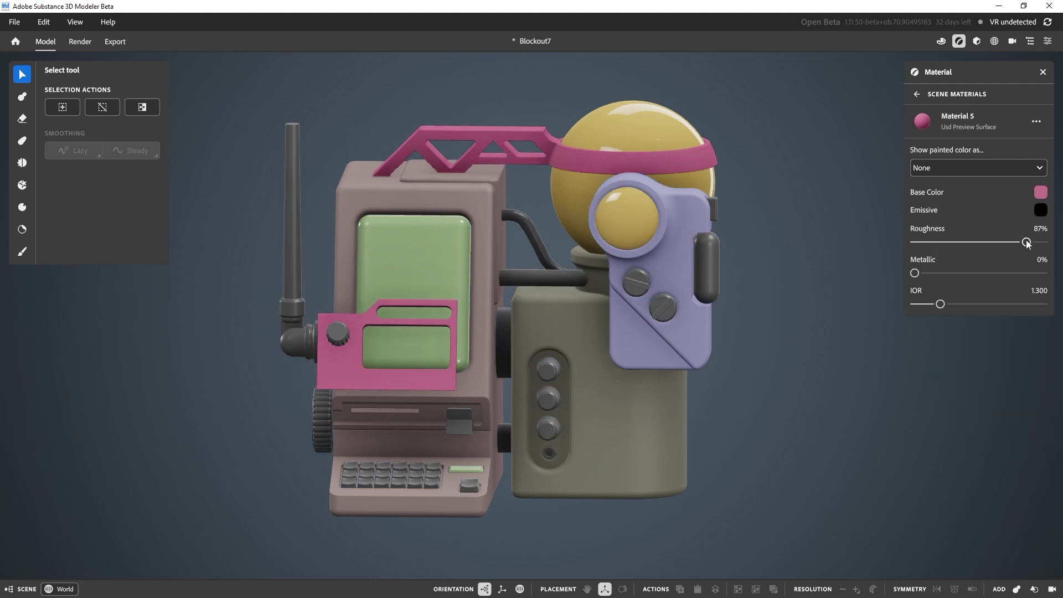
- Lower the roughness of Material 5 to 30% and check the reflections on the pink parts
drag(1026, 244, 994, 242)
middle_drag(663, 297, 625, 163)
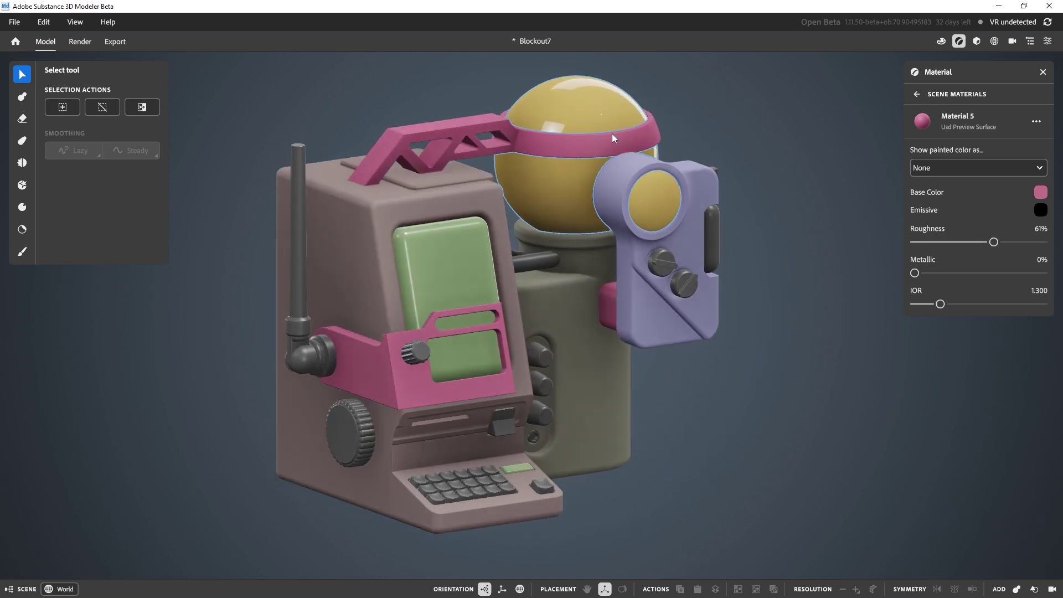
drag(994, 242, 940, 240)
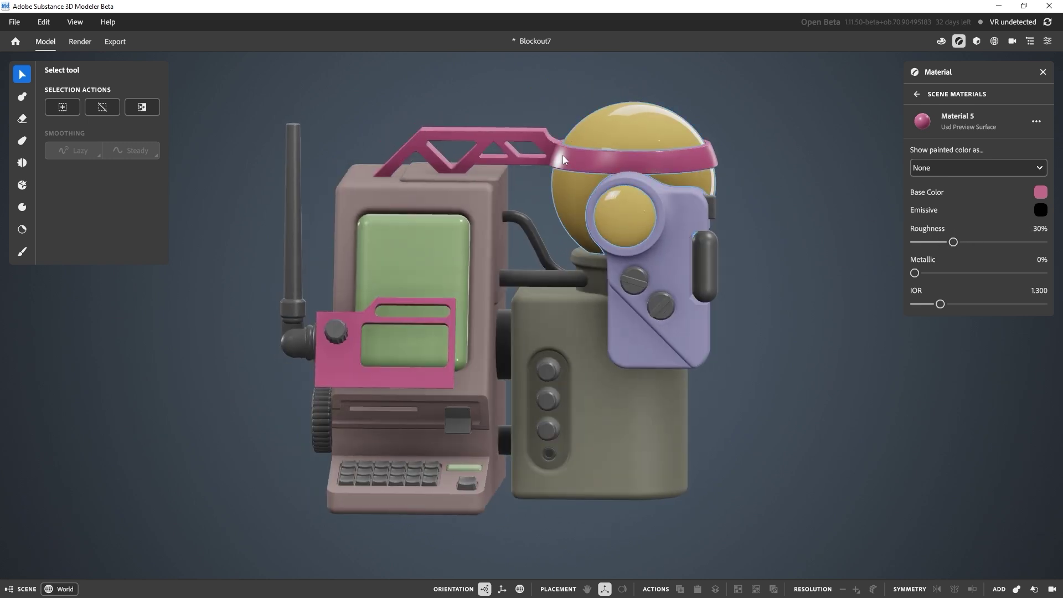
middle_drag(453, 171, 739, 216)
middle_drag(775, 334, 658, 328)
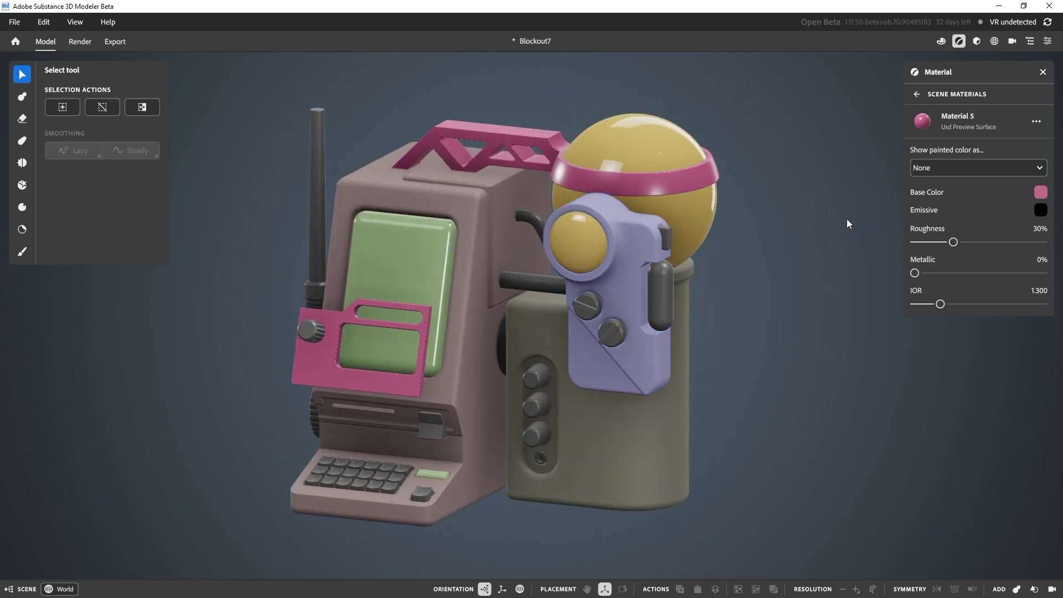
- Open the properties of Material 4, used on the lavender viewer, and lower its roughness to 29%
click(628, 228)
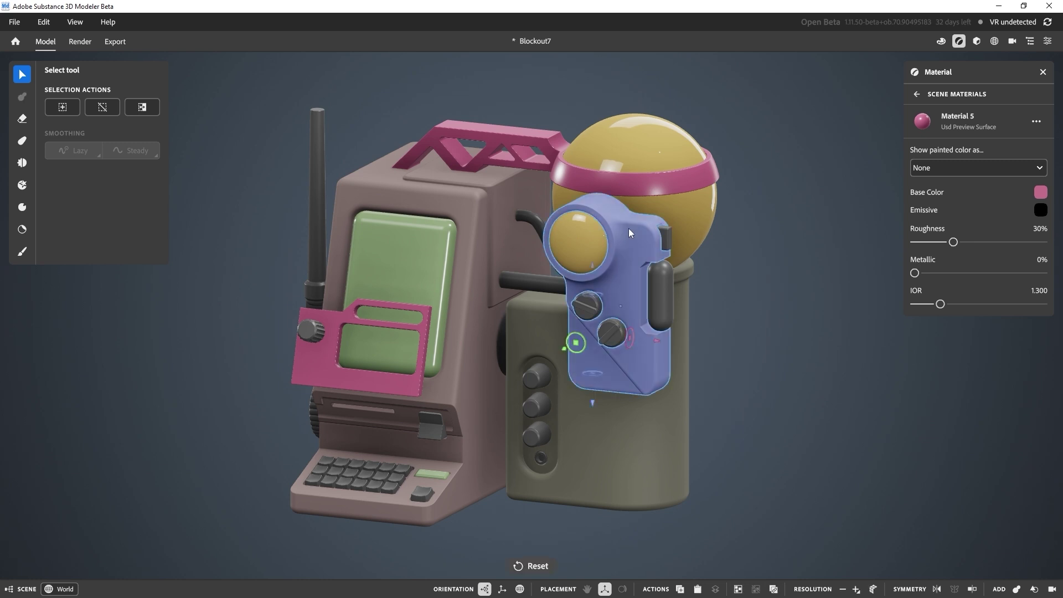
click(918, 94)
click(1038, 222)
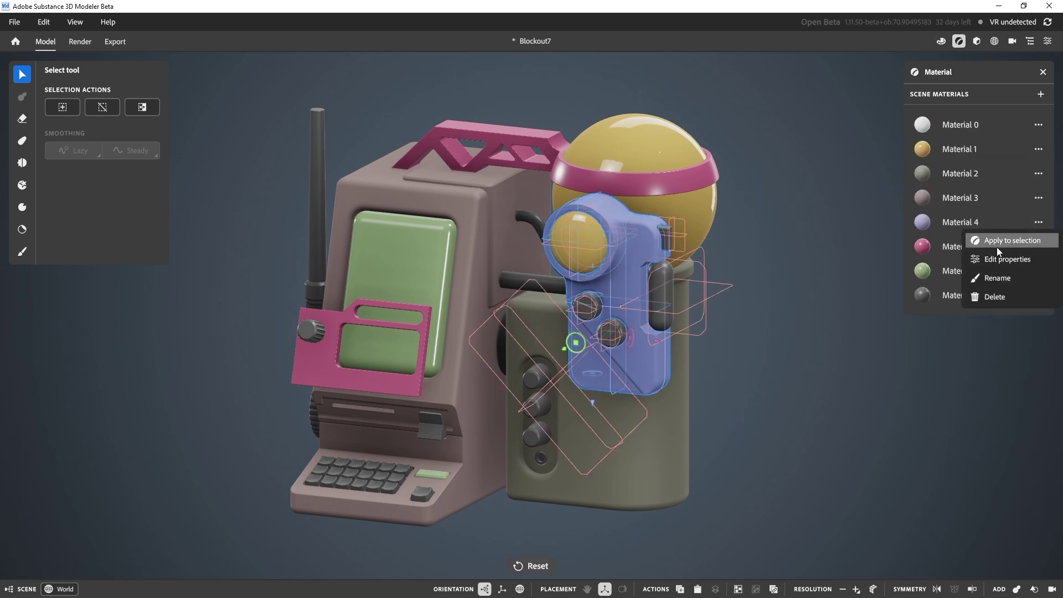
click(991, 260)
scroll(799, 254, up, 4)
click(821, 294)
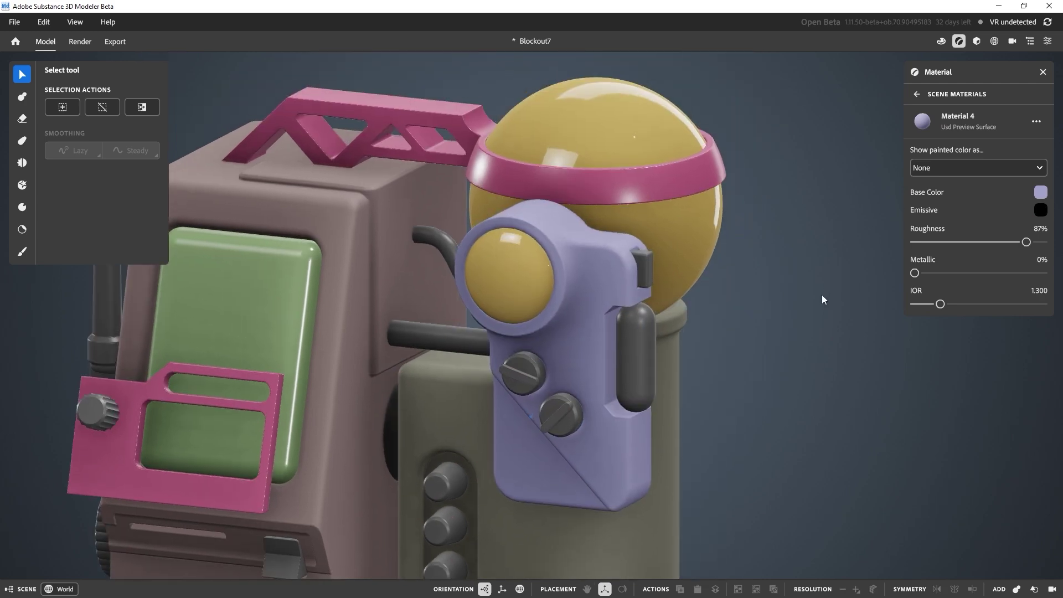
drag(1026, 242, 948, 242)
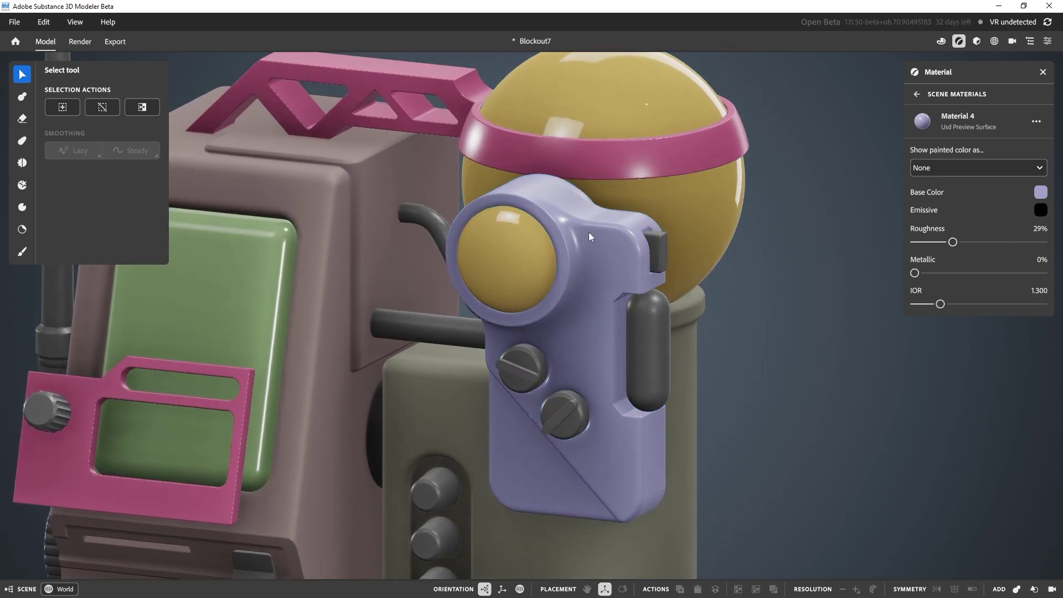
- Check the viewer's highlights from several angles, fine-tune Material 4's roughness to 31%, and close the material settings
right_drag(589, 231, 479, 344)
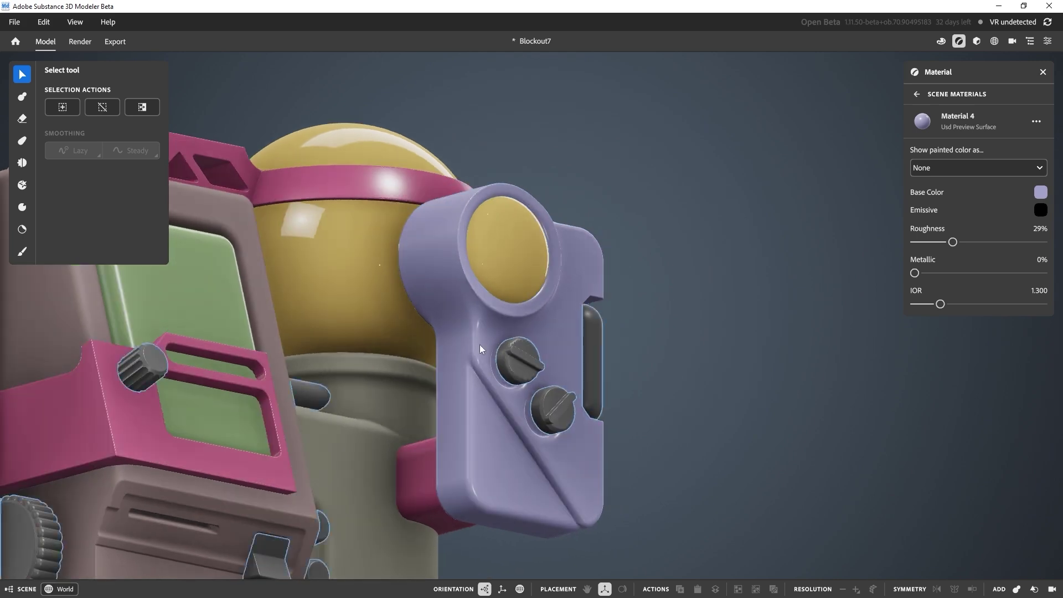
right_drag(726, 362, 757, 268)
scroll(597, 360, down, 5)
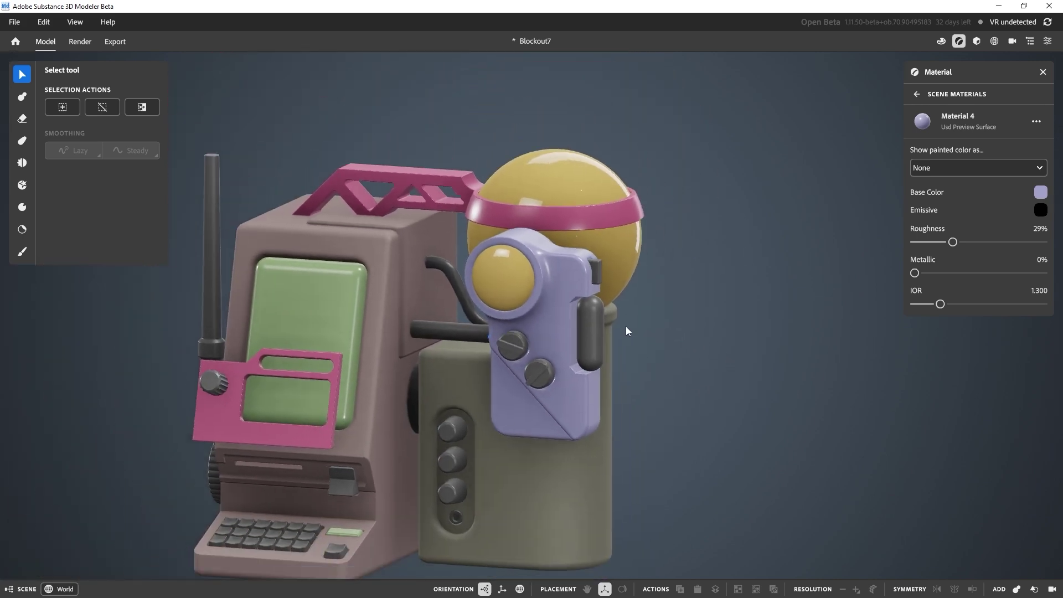
right_drag(528, 376, 631, 283)
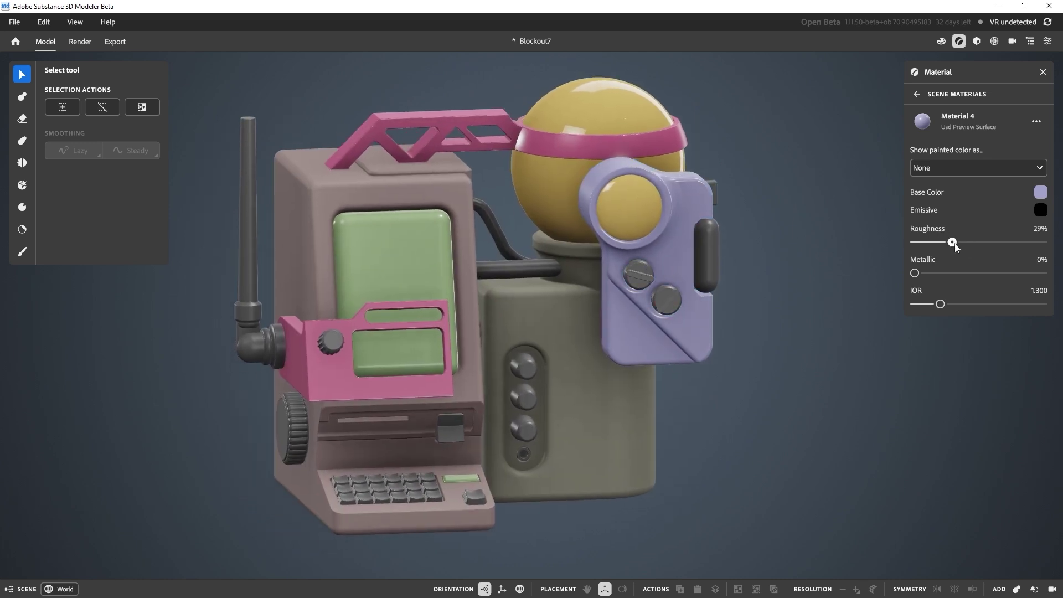
drag(953, 244, 956, 243)
right_drag(818, 330, 779, 419)
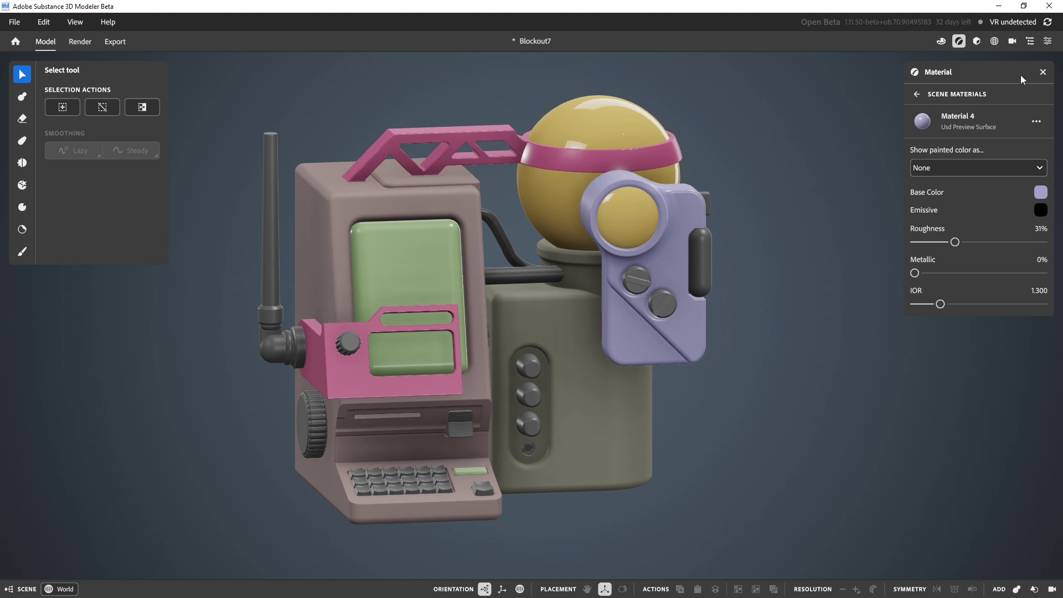
click(1043, 72)
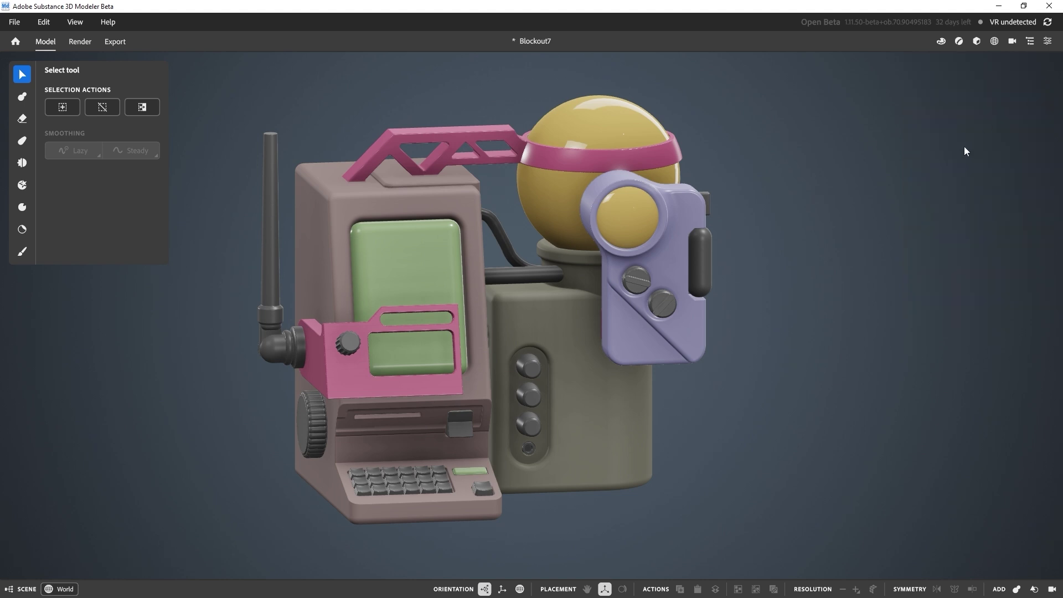
- Go to the export settings and apply the Painter preset
click(114, 44)
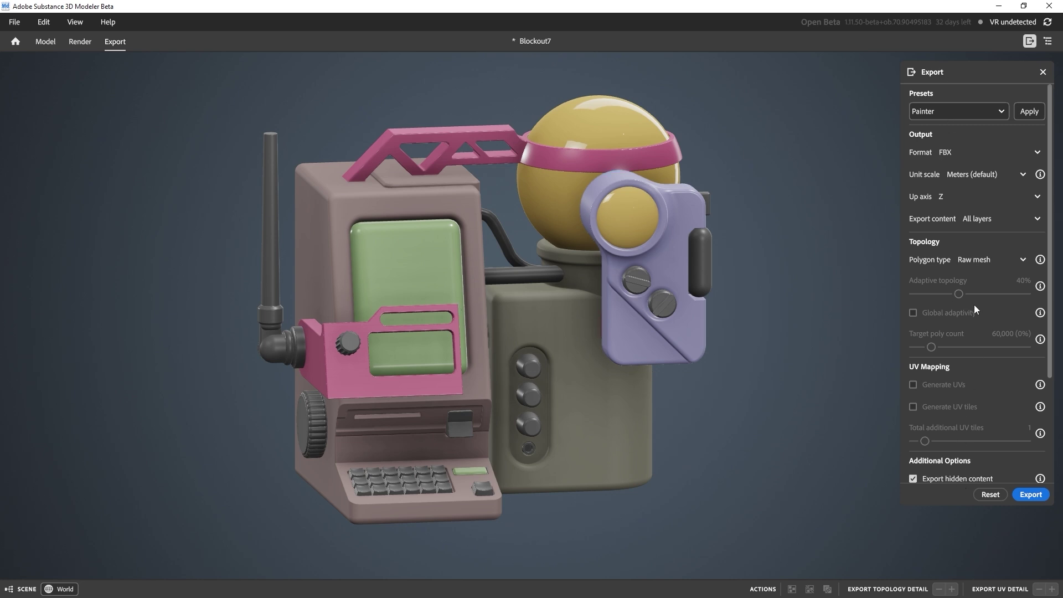
click(974, 113)
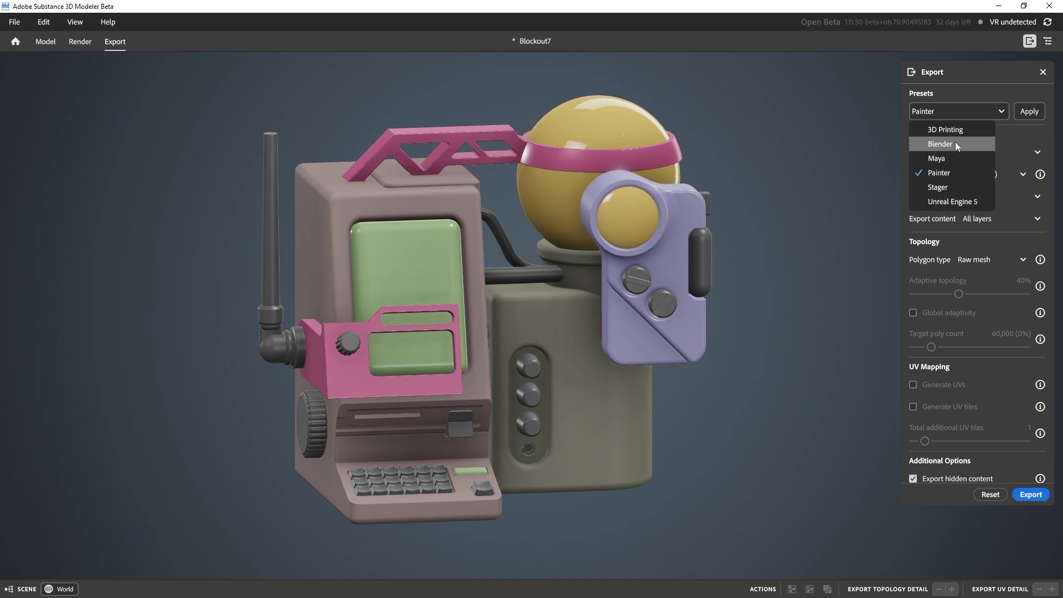
click(938, 172)
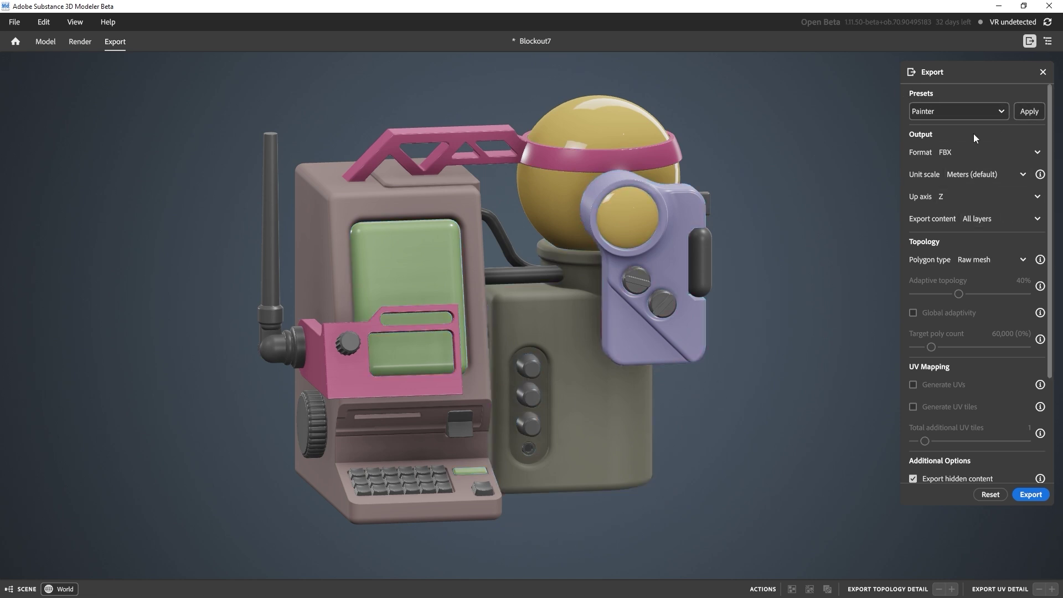
click(1029, 111)
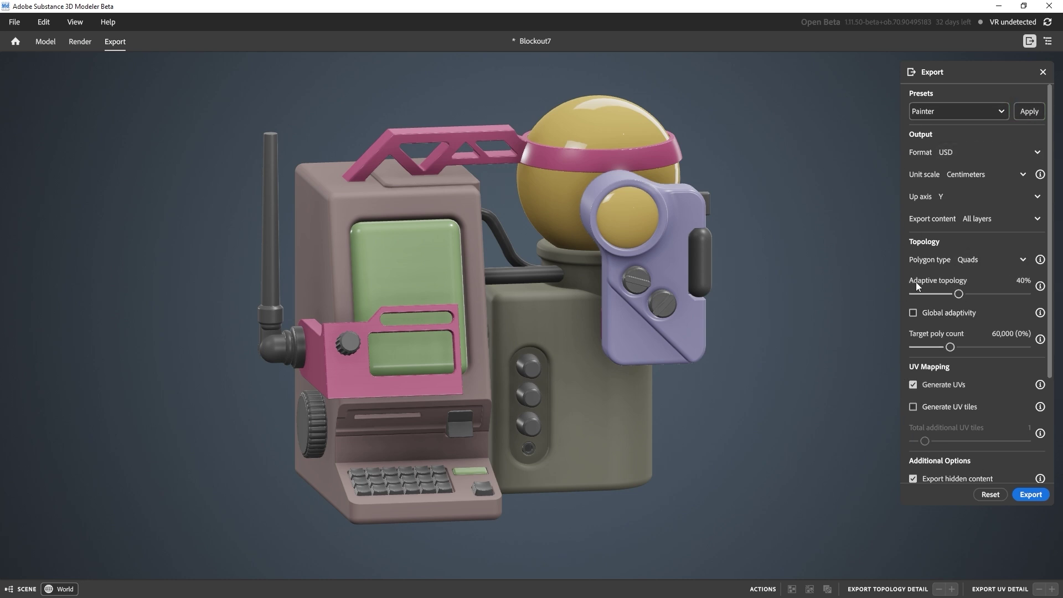
- Set the export format to FBX and keep the export content on All layers
click(967, 150)
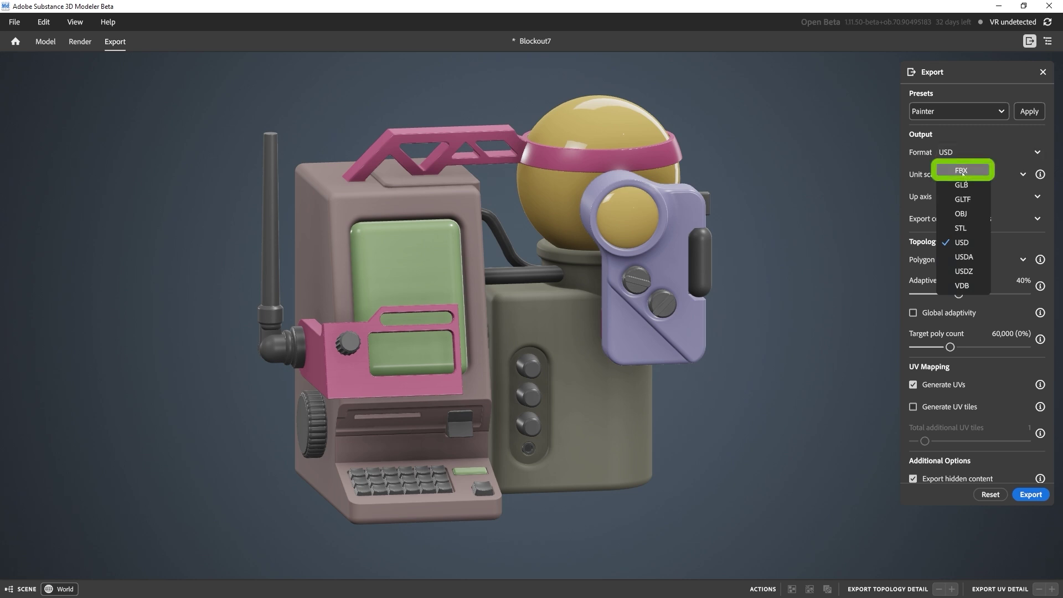
click(961, 171)
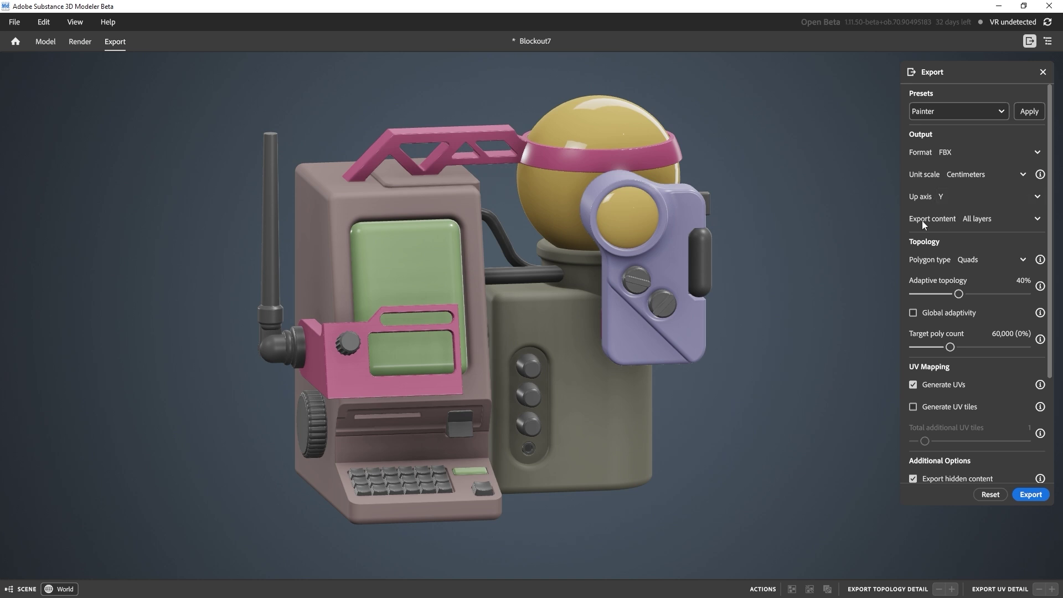
click(992, 218)
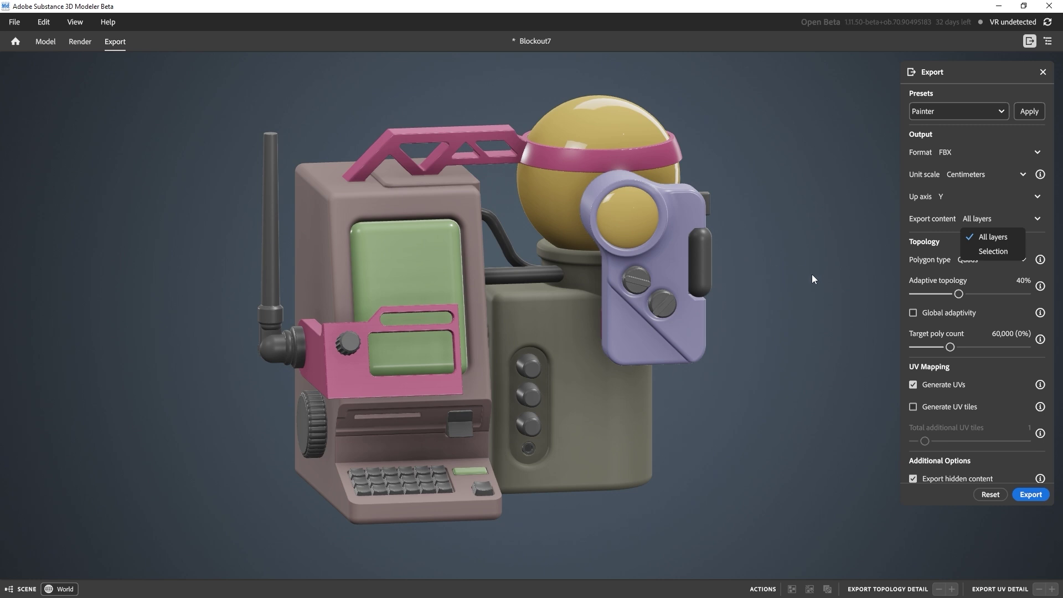
click(1003, 237)
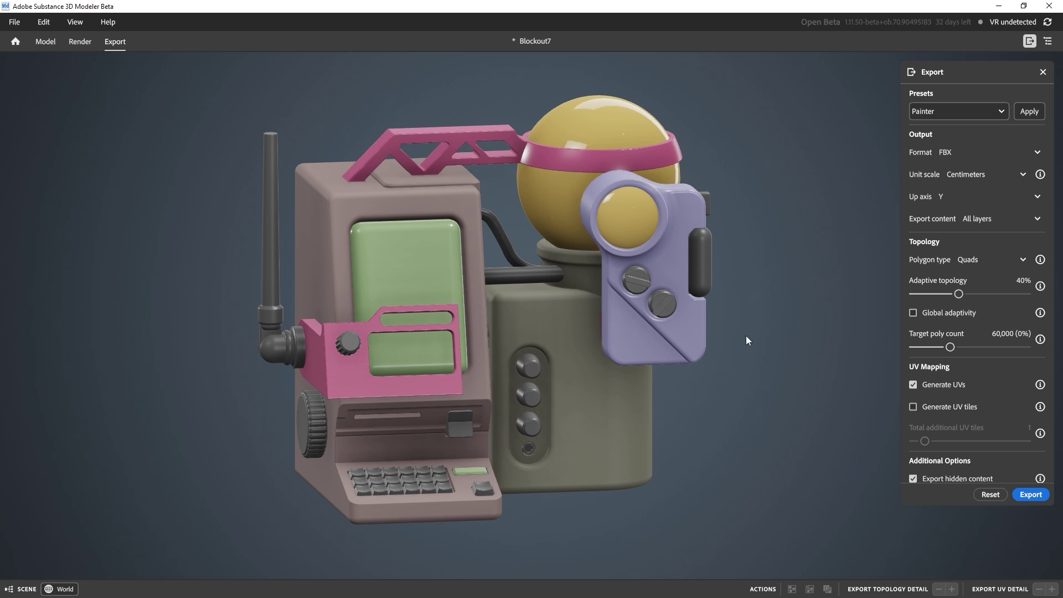
- Set the polygon type to Raw mesh, review the additional options, and export the scene
click(996, 263)
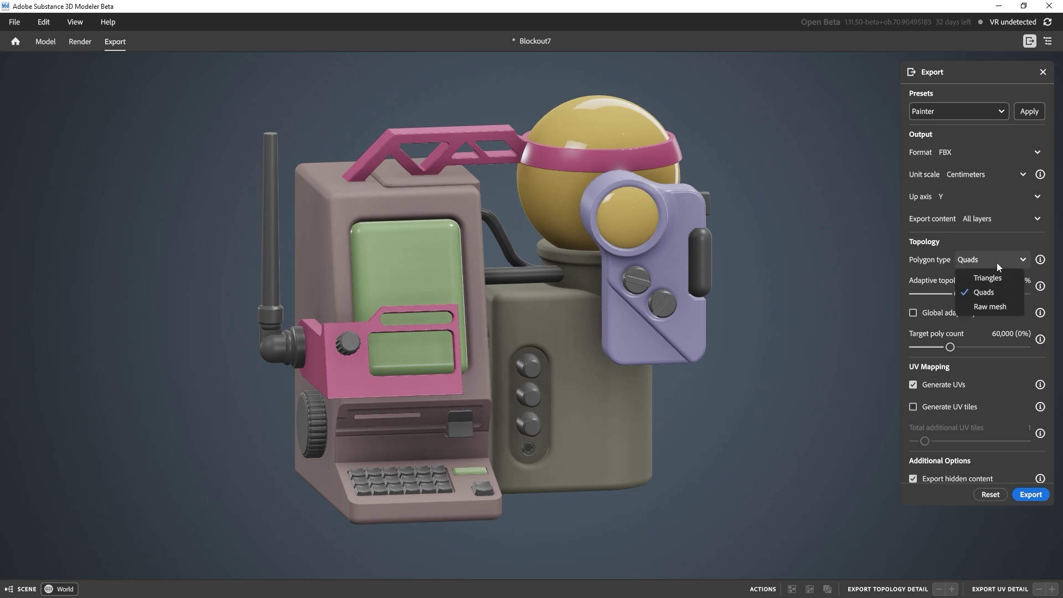
click(990, 308)
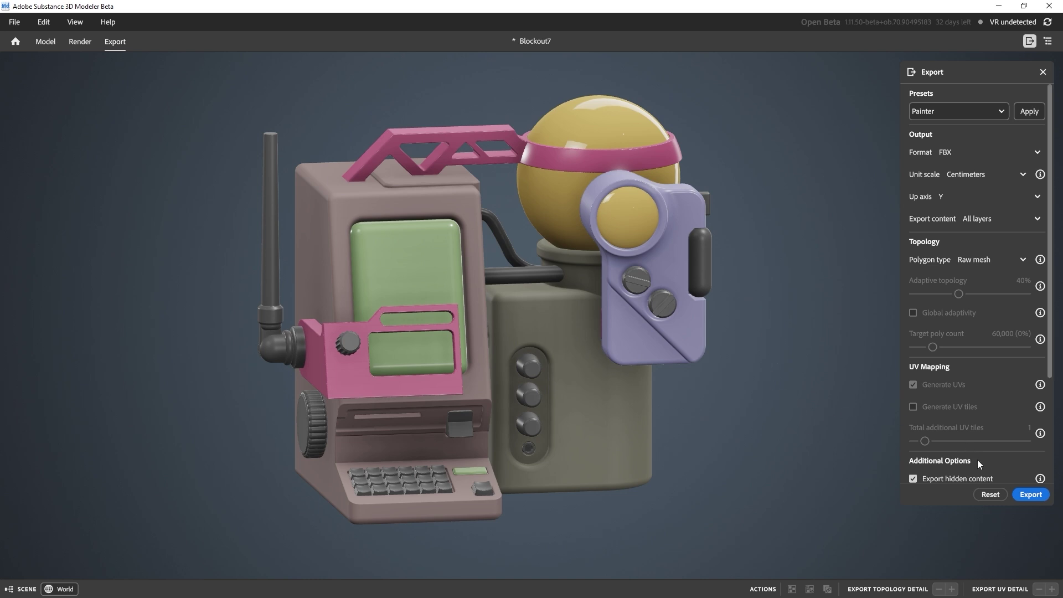
scroll(999, 363, down, 3)
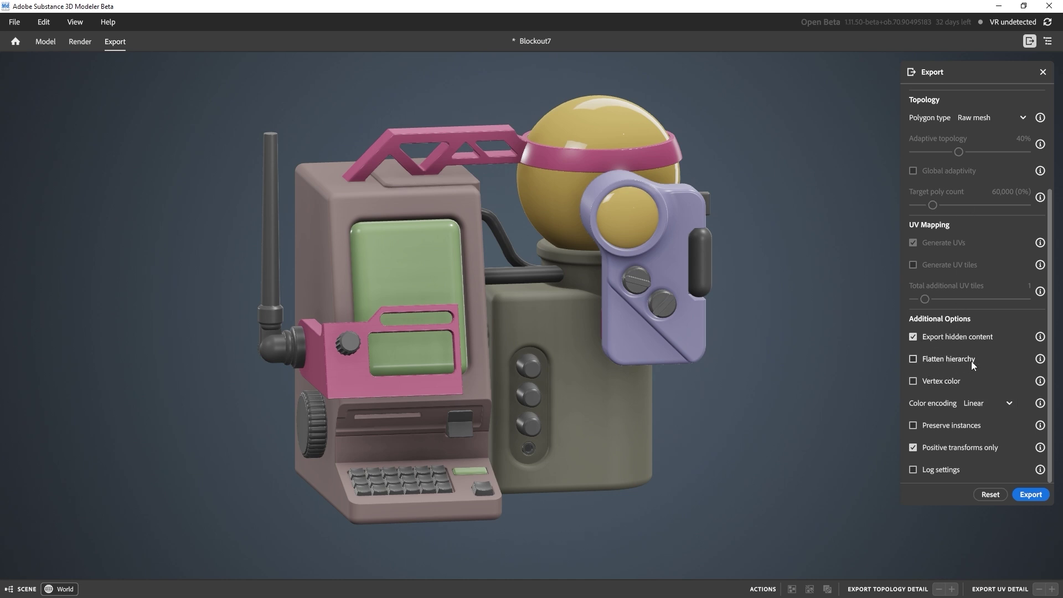
scroll(971, 361, up, 3)
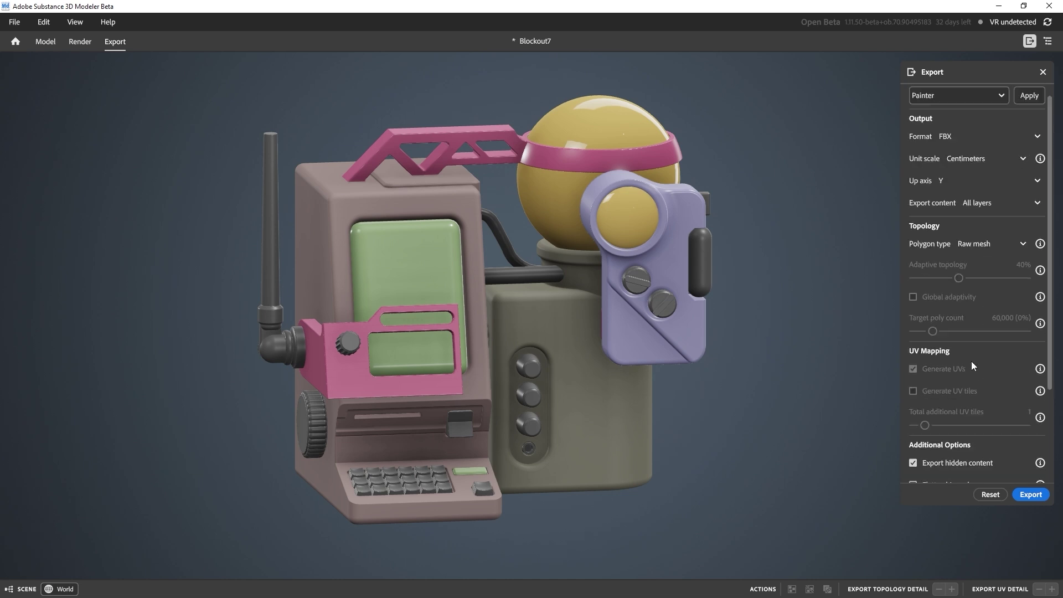
click(1035, 495)
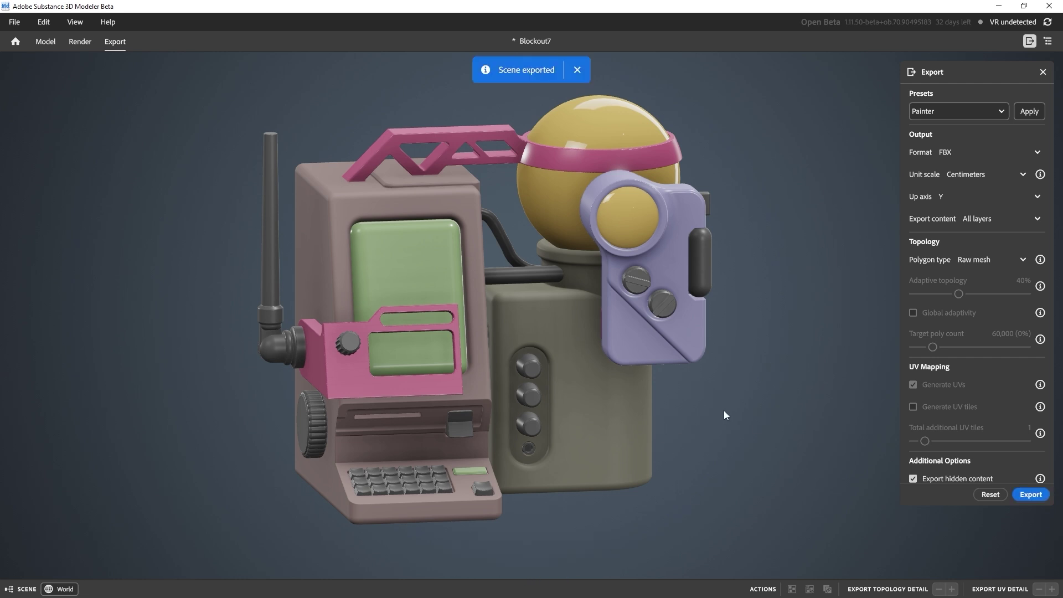
- Try the Quads and Triangles polygon types in turn, returning to Quads
right_drag(723, 414, 768, 417)
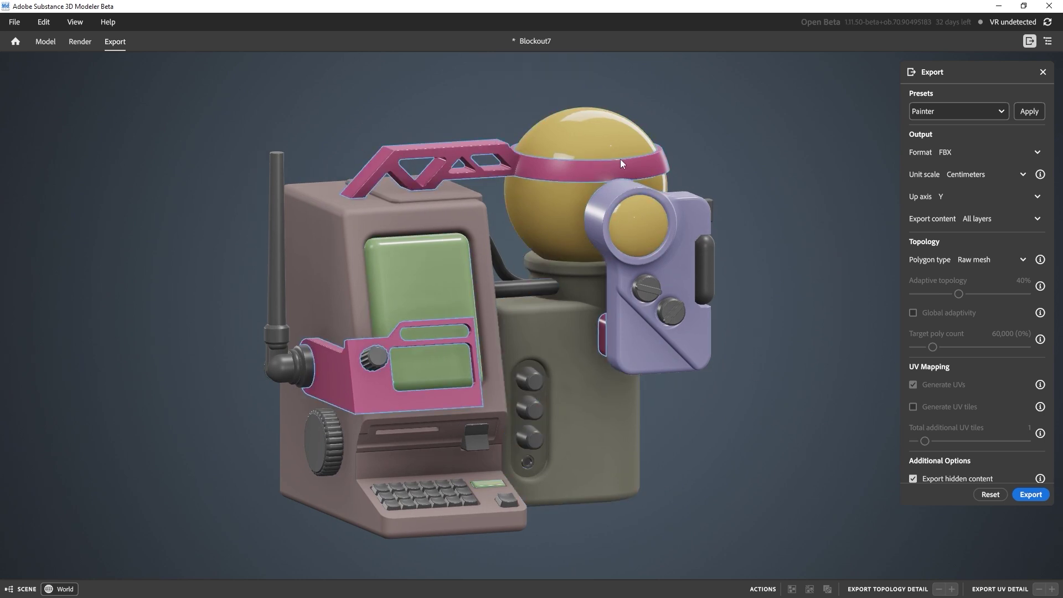
right_drag(738, 259, 728, 257)
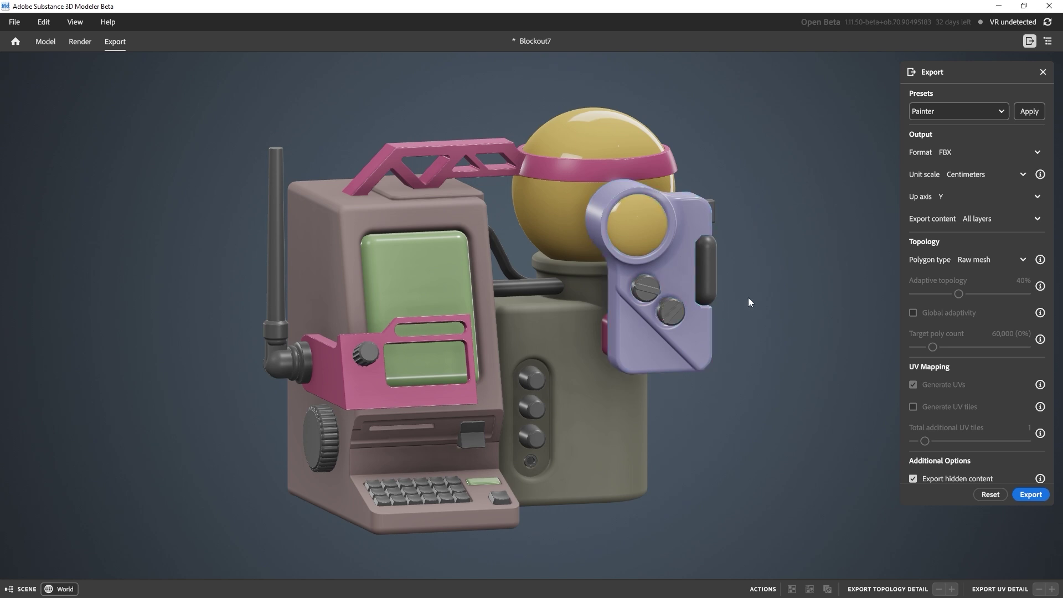
click(982, 260)
click(981, 291)
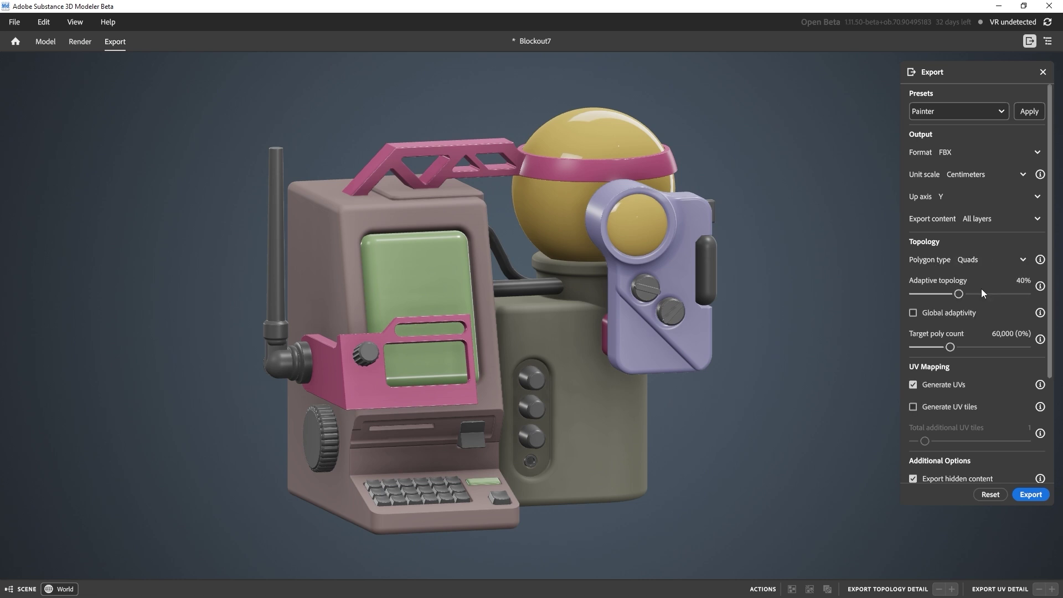
click(981, 260)
click(984, 279)
click(983, 259)
click(982, 292)
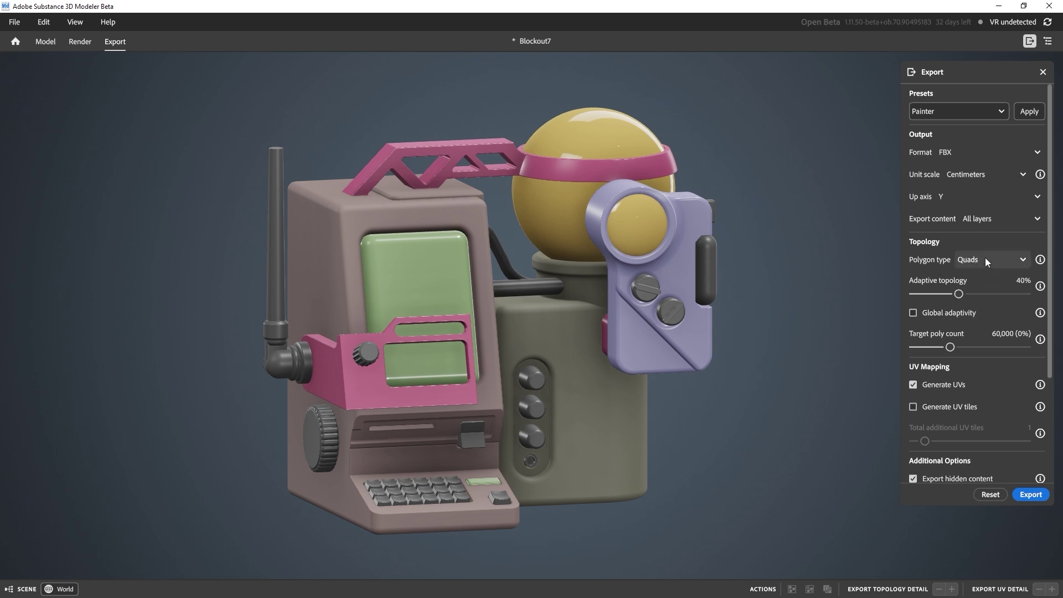
- Set the export polygon type to Triangles and the adaptive topology to 50%
click(985, 260)
click(981, 279)
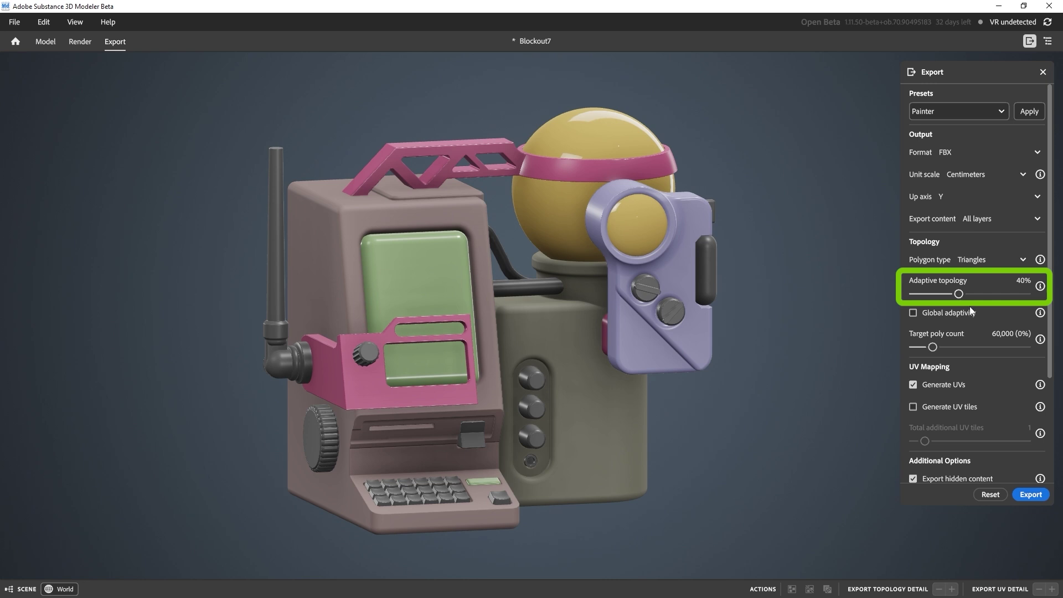
drag(961, 297, 973, 294)
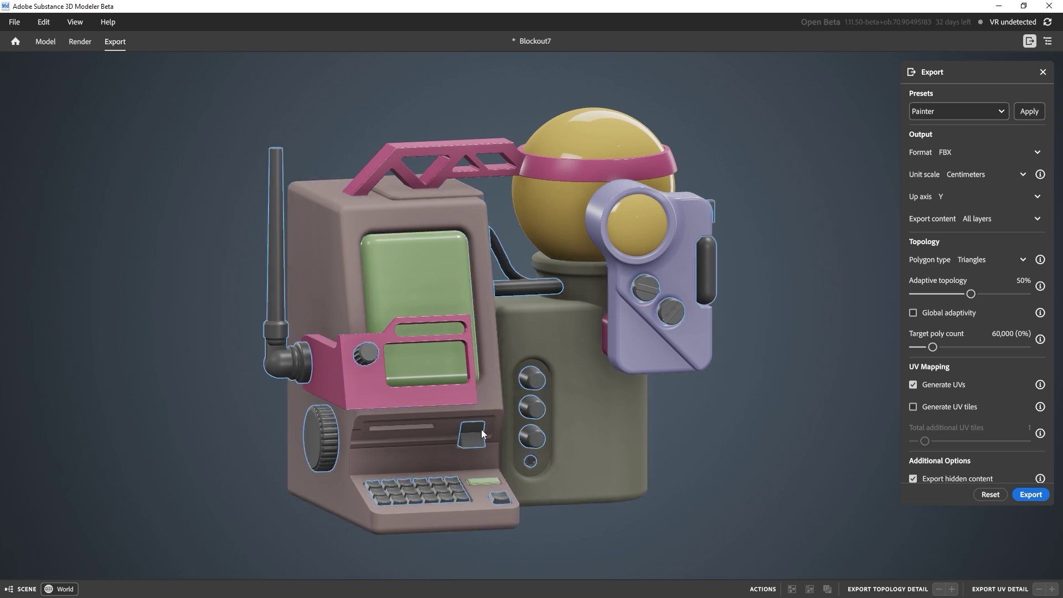
- Set the export's target poly count to 600,000, turn off UV generation, and export the scene
middle_drag(426, 387, 574, 380)
scroll(625, 422, up, 10)
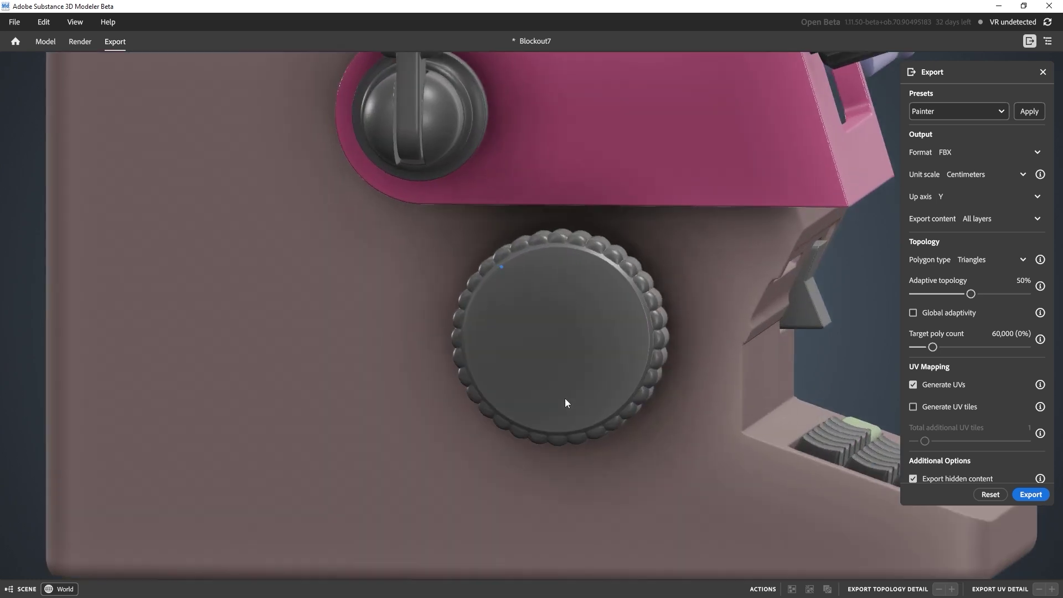
middle_drag(632, 343, 551, 194)
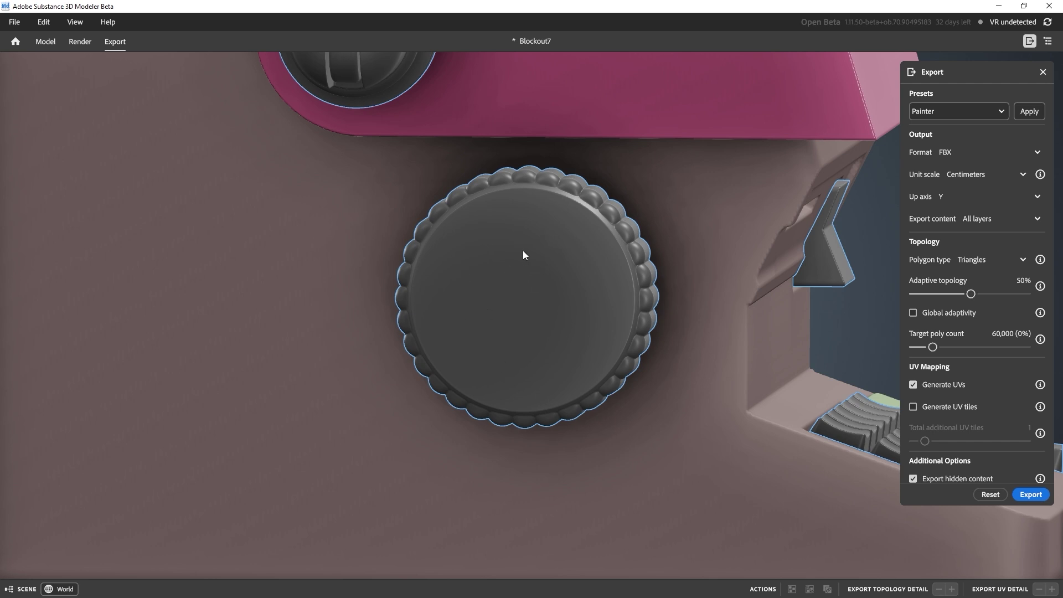
middle_drag(586, 251, 622, 237)
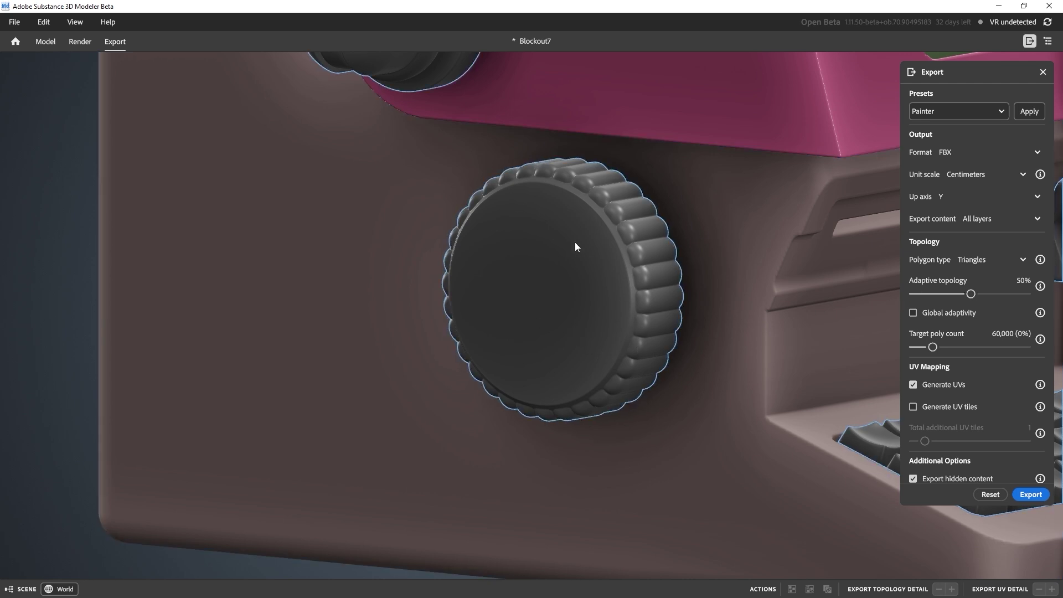
key(f)
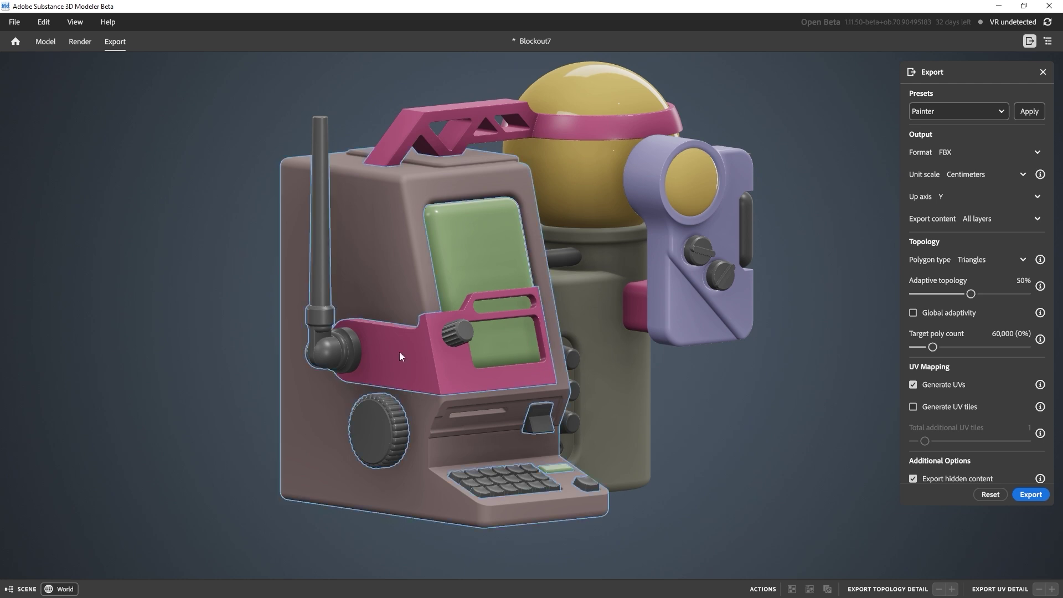
drag(932, 347, 962, 347)
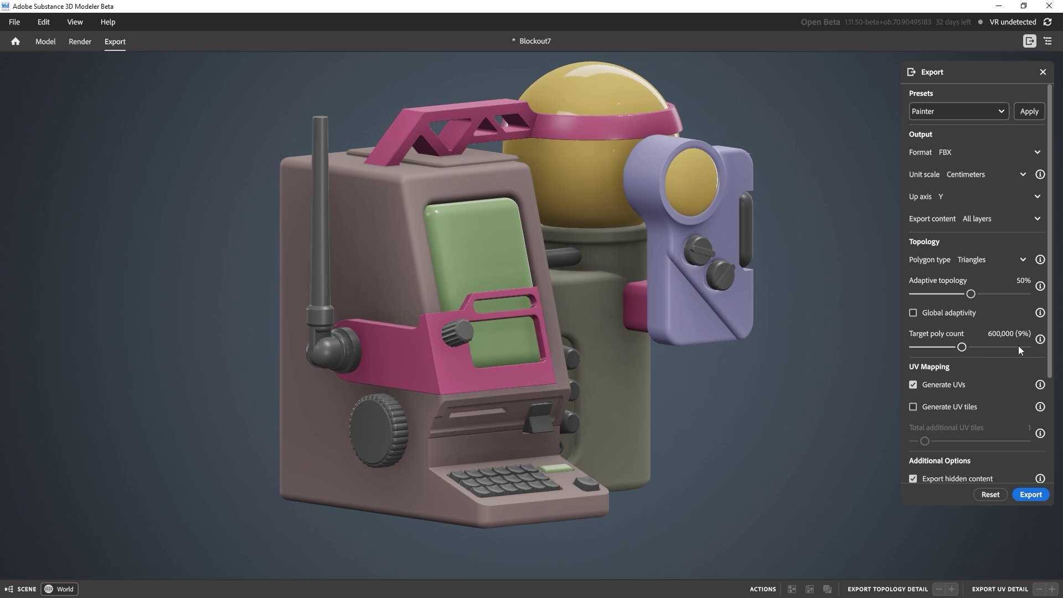
click(914, 386)
click(1031, 495)
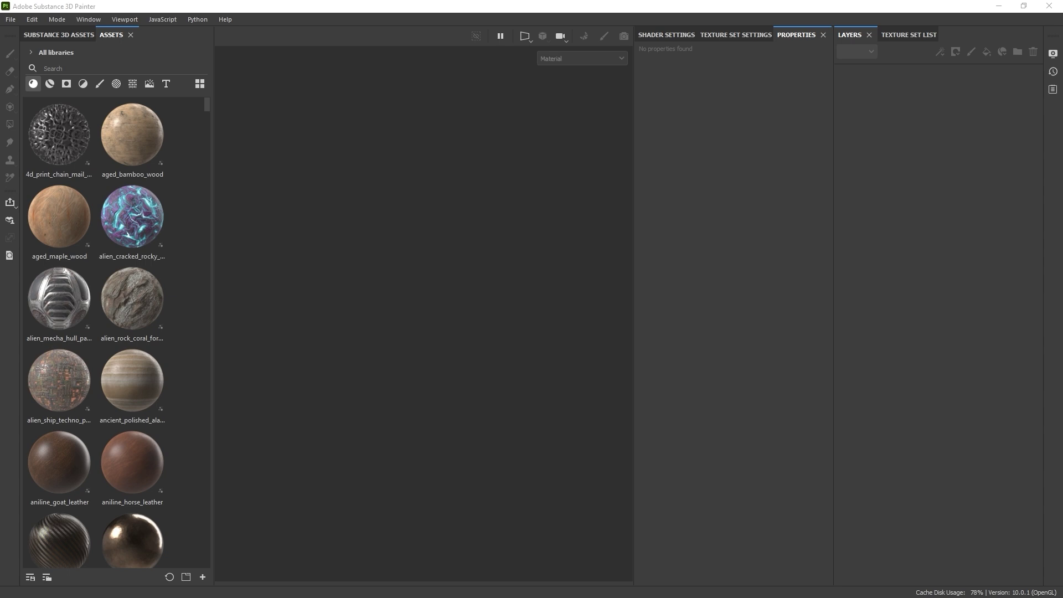
- Switch to Substance 3D Painter and create a 4096-resolution project from the tutorial folder's LOW.fbx with Auto-unwrap enabled
drag(631, 299, 454, 304)
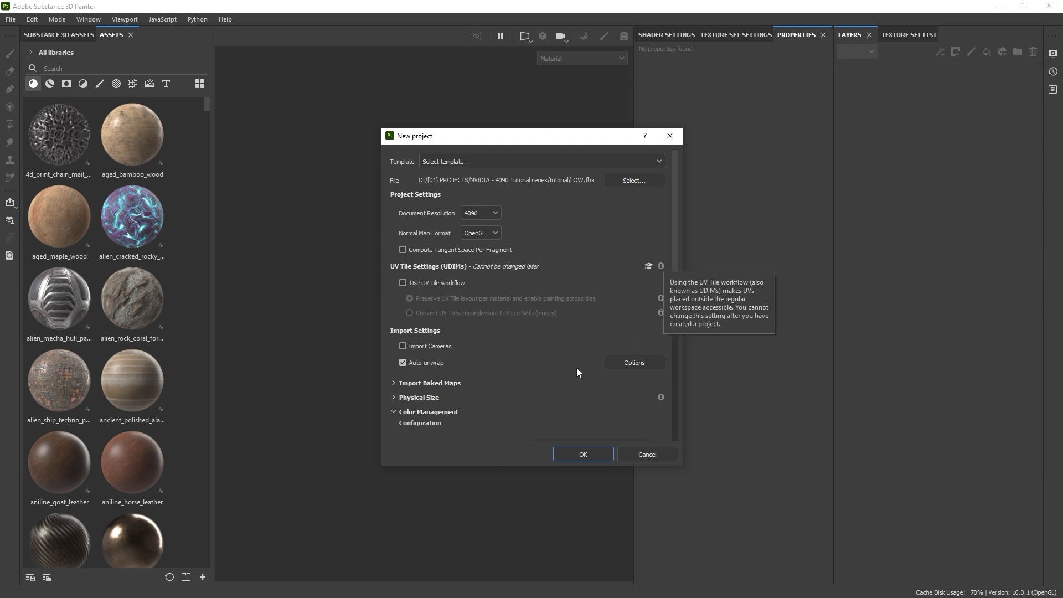
scroll(559, 367, down, 2)
scroll(544, 367, down, 1)
scroll(493, 342, up, 3)
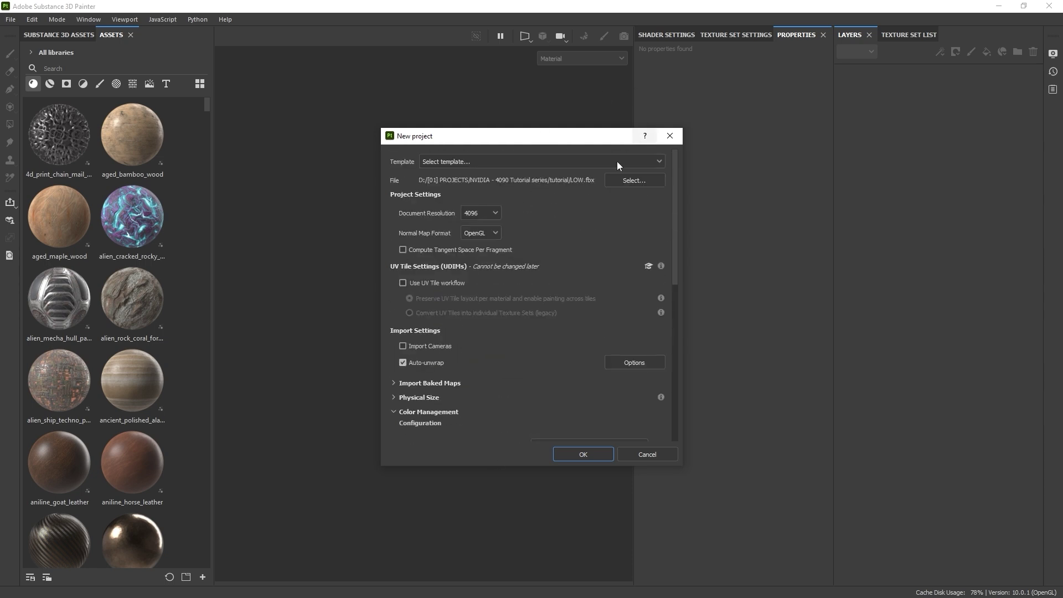
click(581, 454)
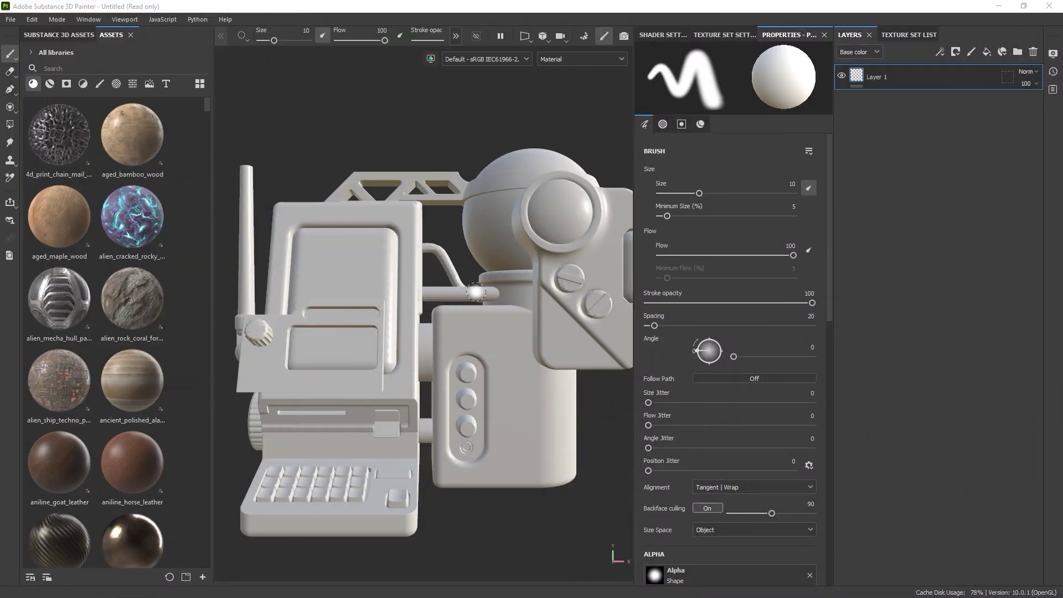
- Inspect the imported triangle mesh from several angles, closely checking the slotted knobs, the screen and its bracket for shading quality
alt+drag(441, 123, 453, 152)
scroll(454, 152, down, 3)
scroll(491, 206, up, 3)
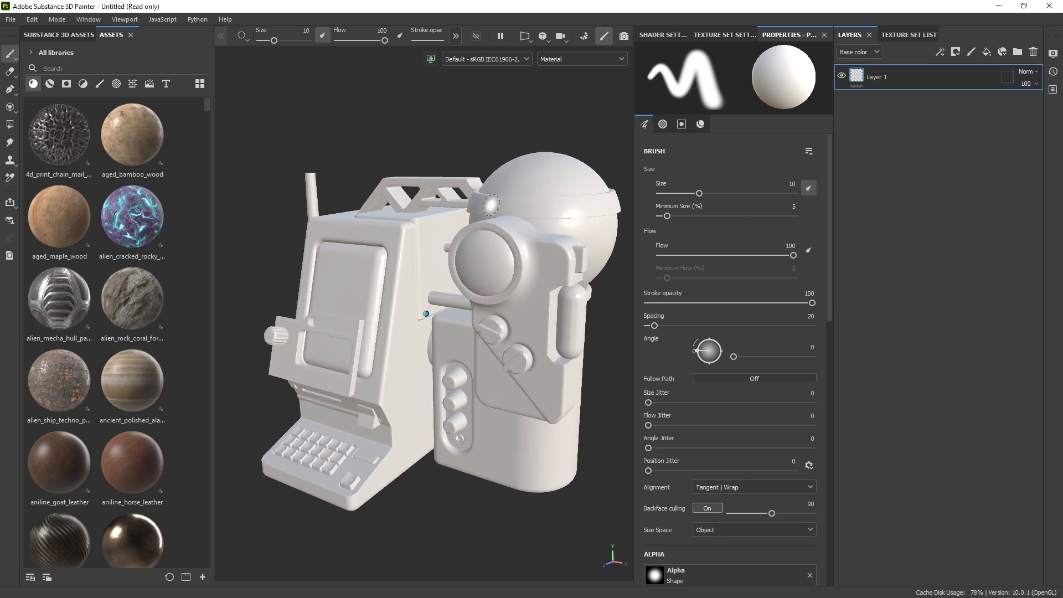
mouse_move(490, 205)
alt+mouse_down()
mouse_move(401, 330)
mouse_move(414, 243)
mouse_move(486, 343)
mouse_move(453, 396)
mouse_move(485, 344)
alt+mouse_up()
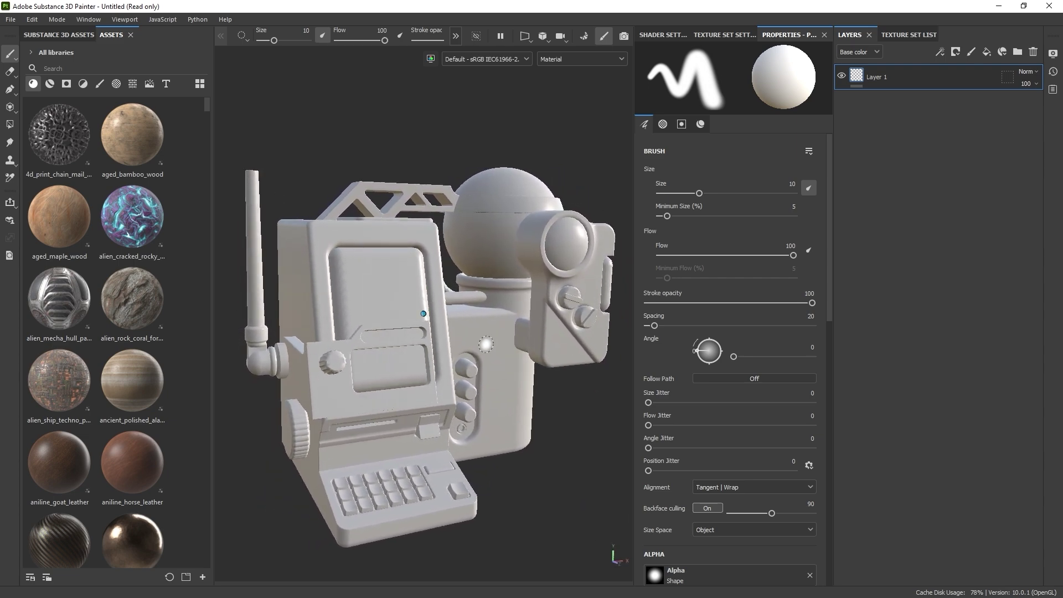
scroll(487, 346, up, 6)
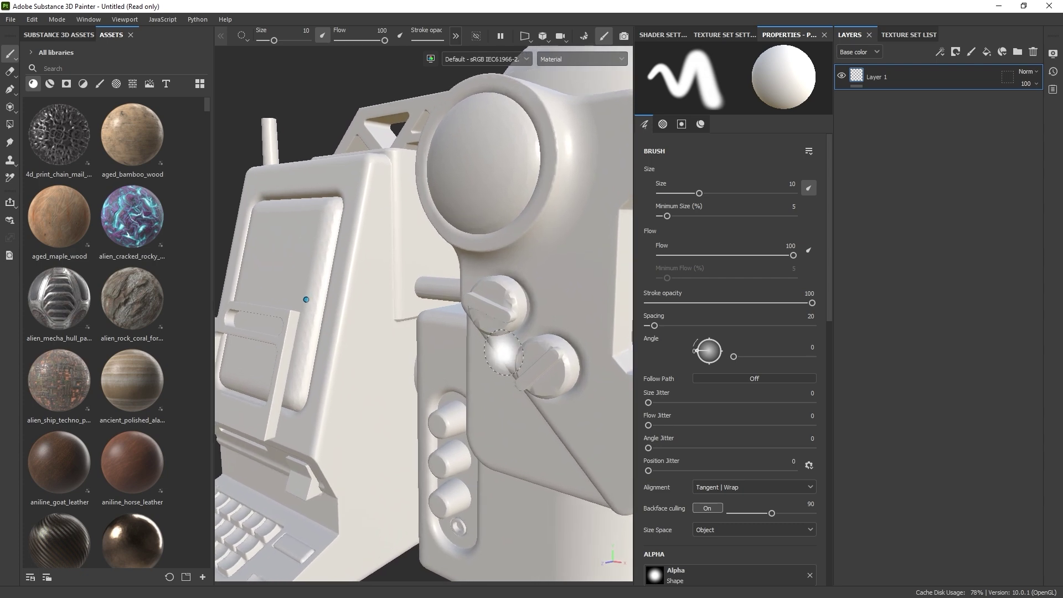
scroll(503, 353, up, 8)
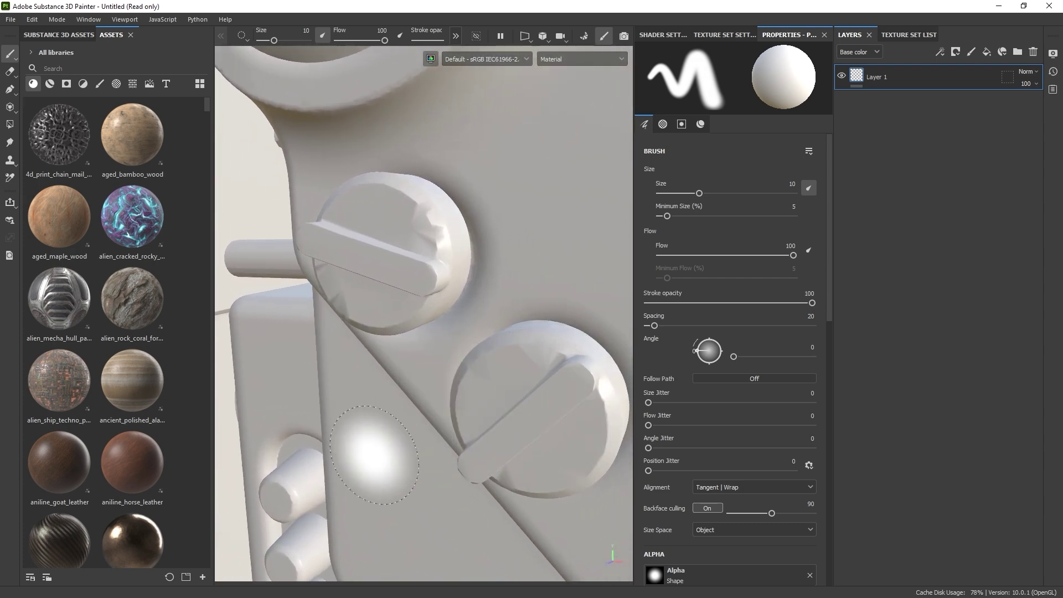
scroll(387, 332, down, 10)
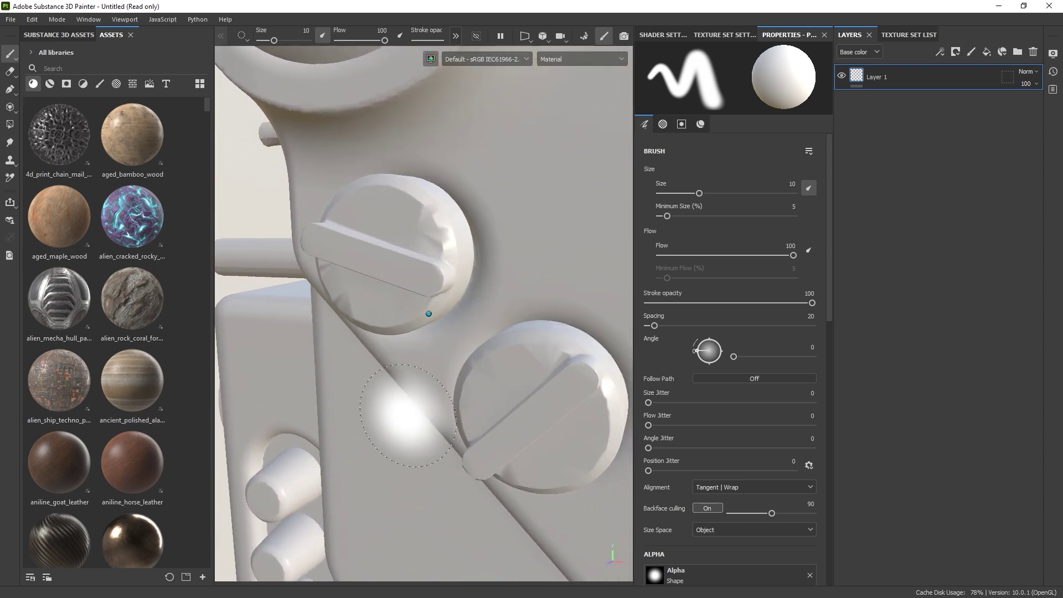
scroll(383, 380, down, 5)
scroll(445, 354, up, 10)
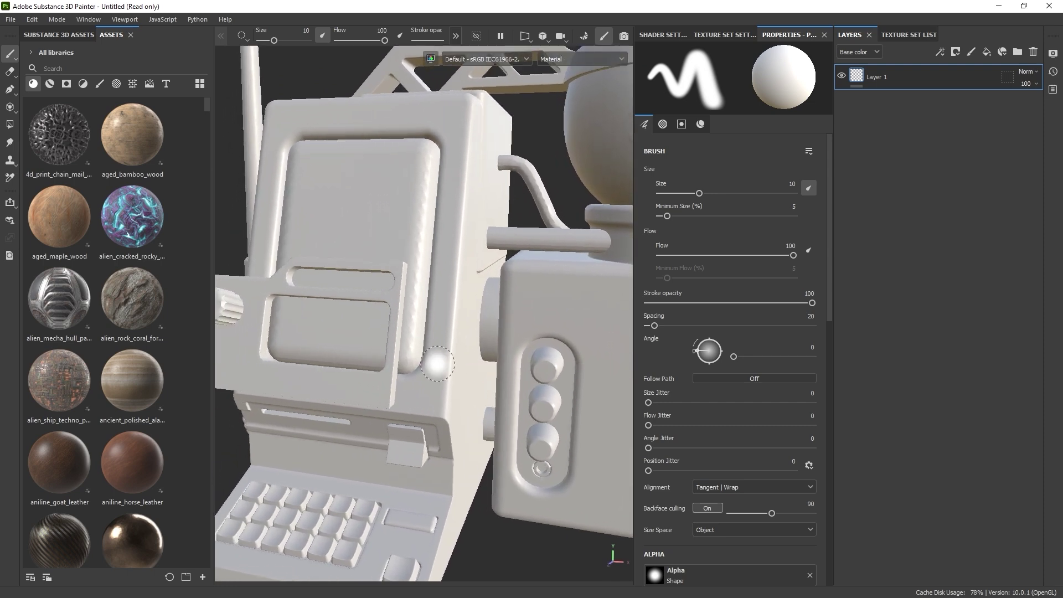
scroll(445, 355, down, 10)
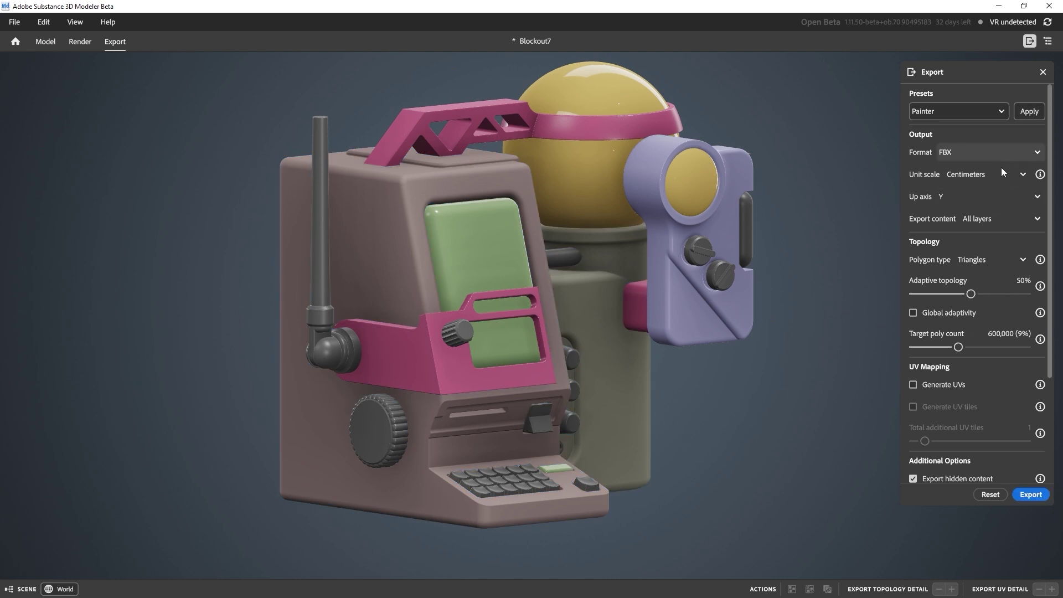
- Switch back to Substance 3D Modeler, set the export polygon type to Quads, and export the scene
click(991, 258)
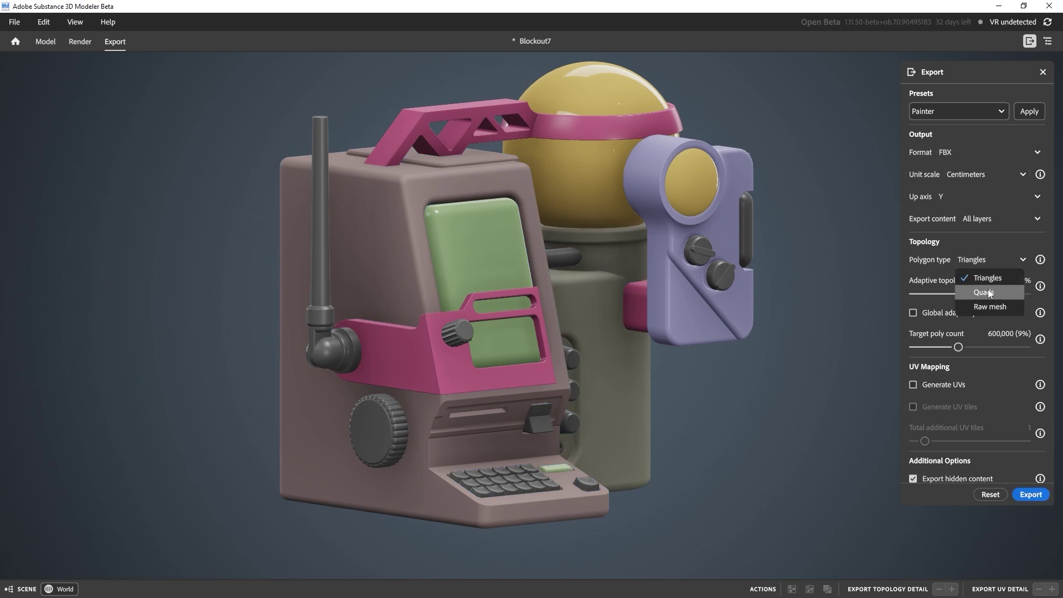
click(987, 289)
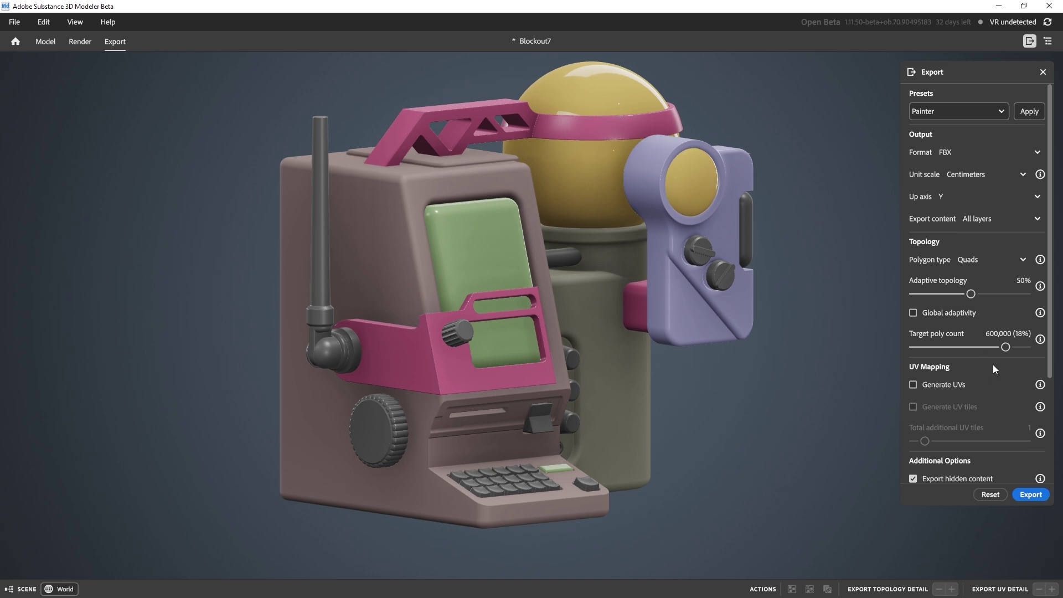
click(1032, 493)
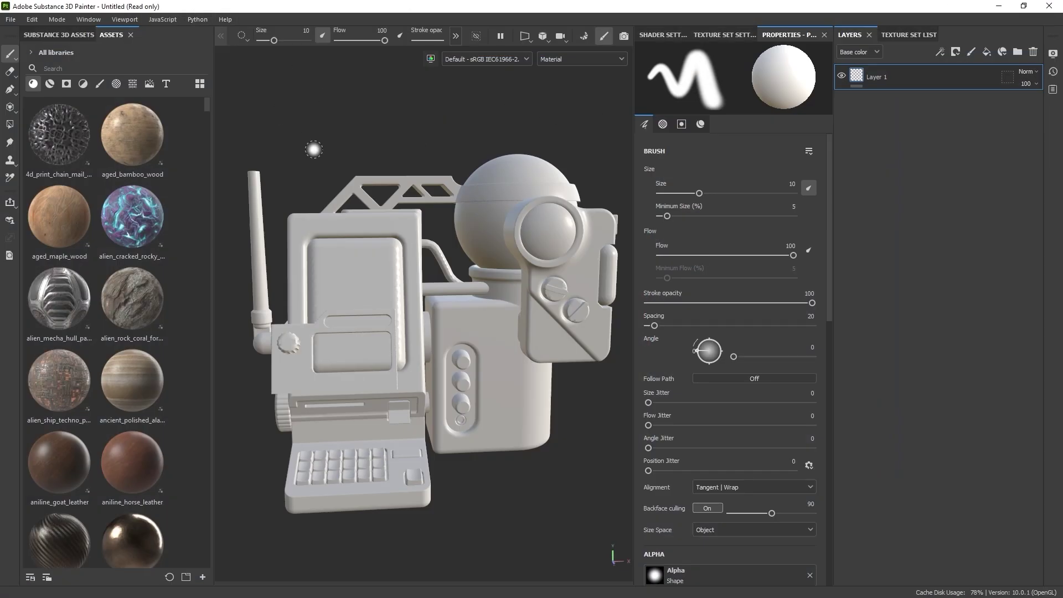
- In Substance 3D Painter, create a new auto-unwrapped project from the For Painter folder's LOW.fbx, discarding the current project's changes
click(11, 19)
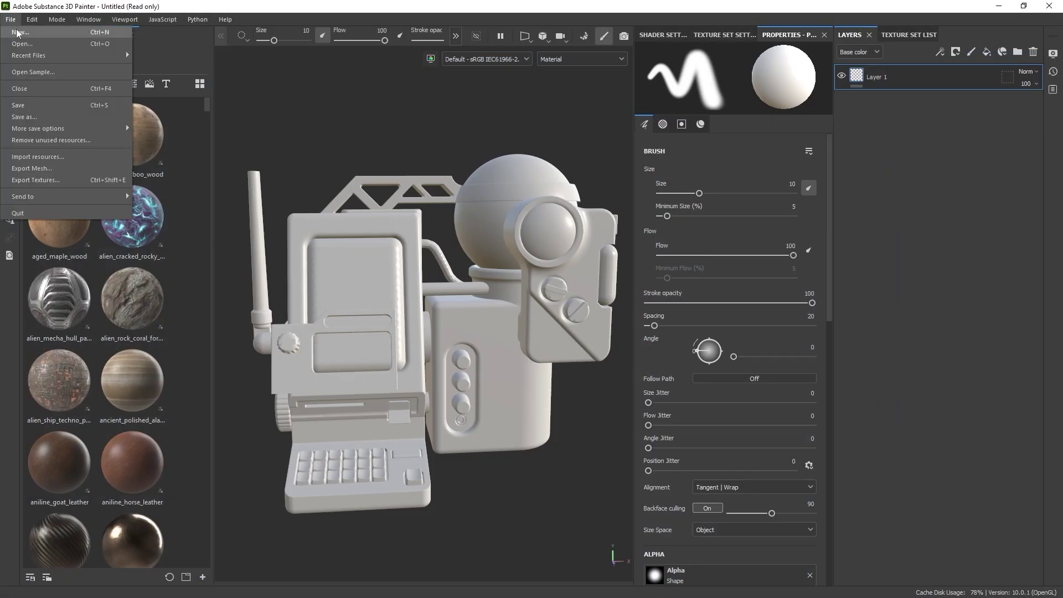
click(33, 32)
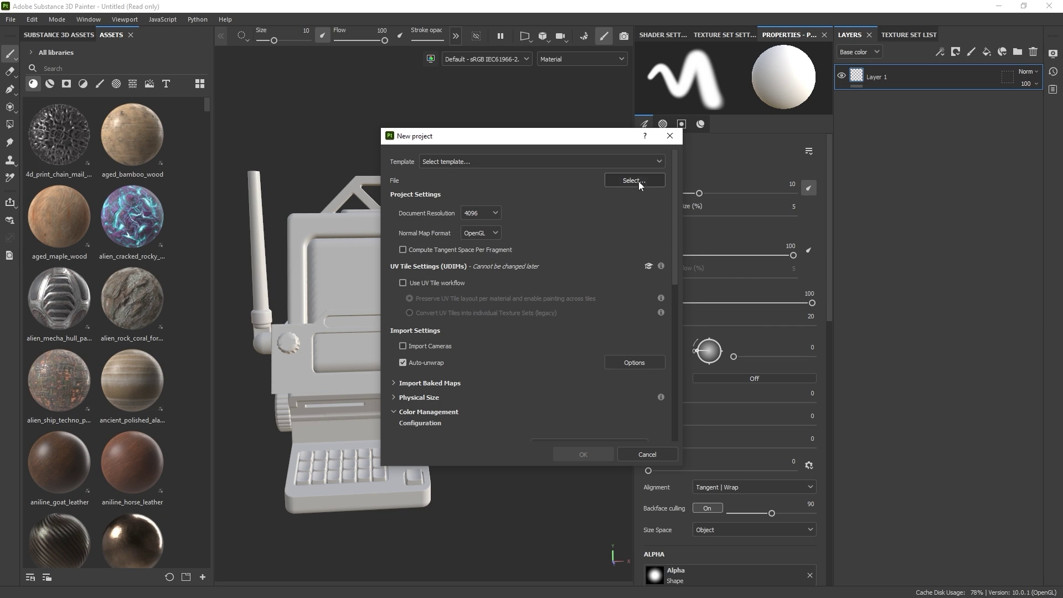
click(639, 181)
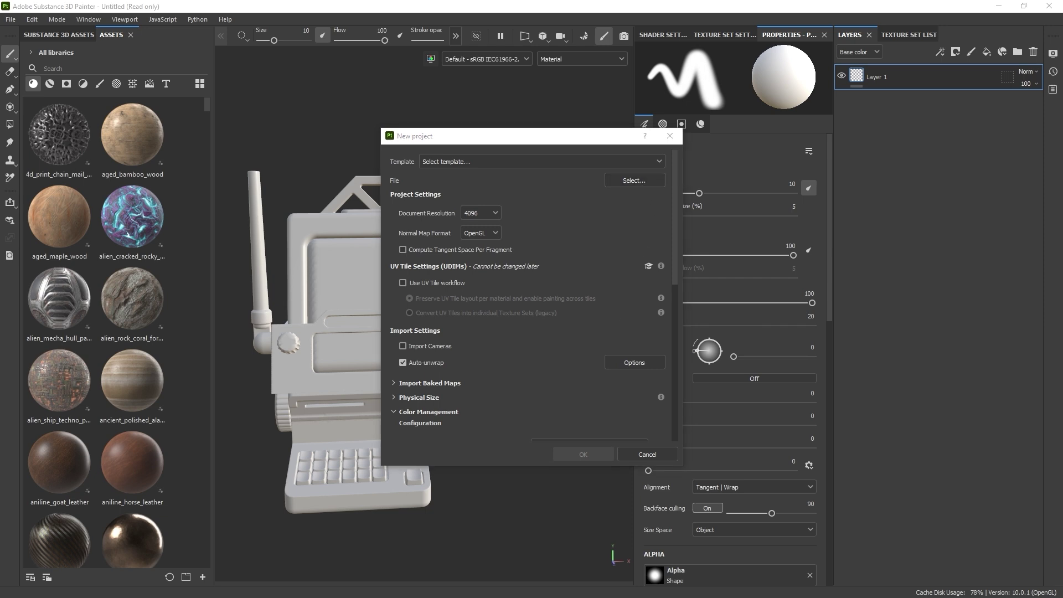
key(Return)
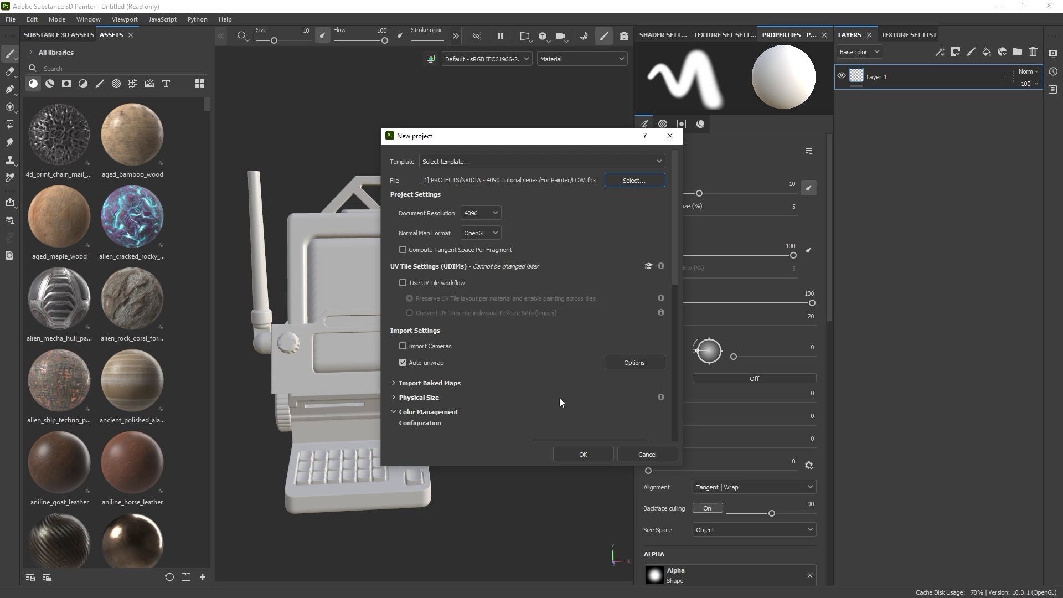
click(582, 453)
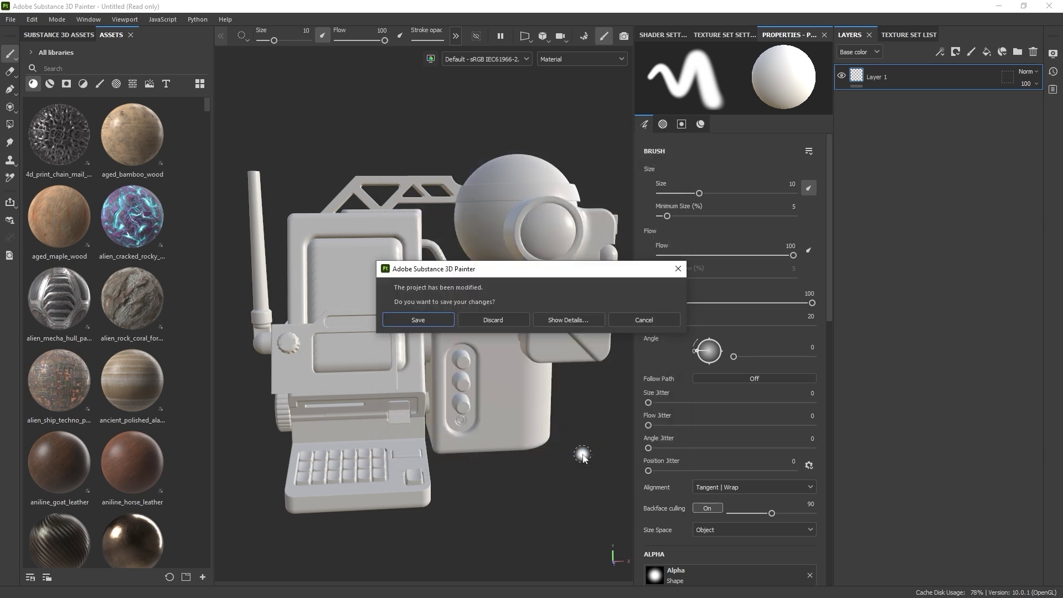
click(496, 320)
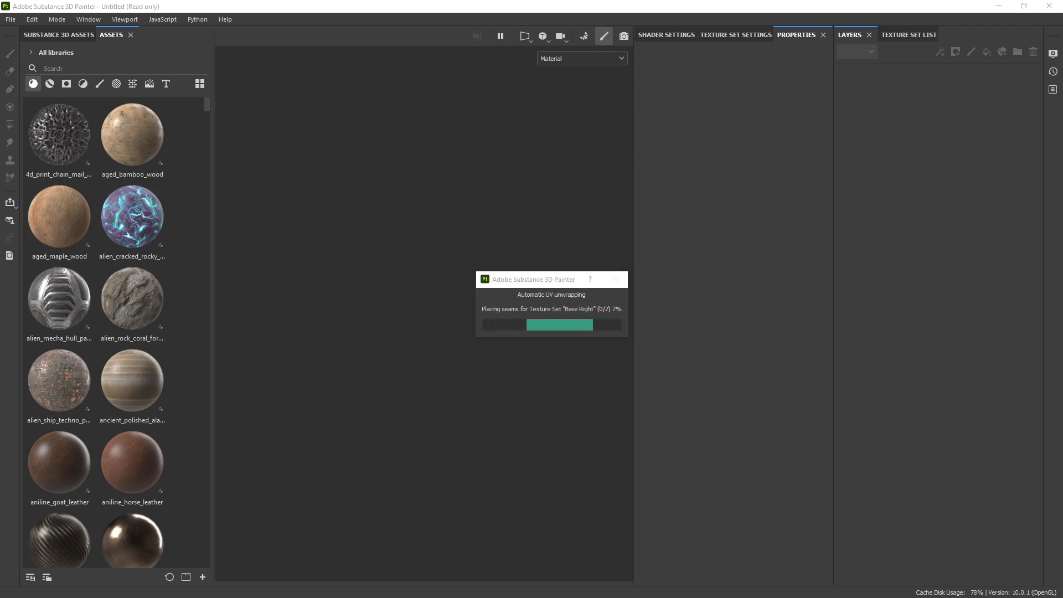
- Open mesh map baking from the texture set settings and load HIGH.fbx as the high definition mesh
mouse_move(541, 441)
alt+mouse_down()
mouse_move(521, 360)
mouse_move(507, 354)
mouse_move(479, 379)
mouse_move(493, 354)
mouse_move(433, 330)
alt+mouse_up()
scroll(516, 344, up, 3)
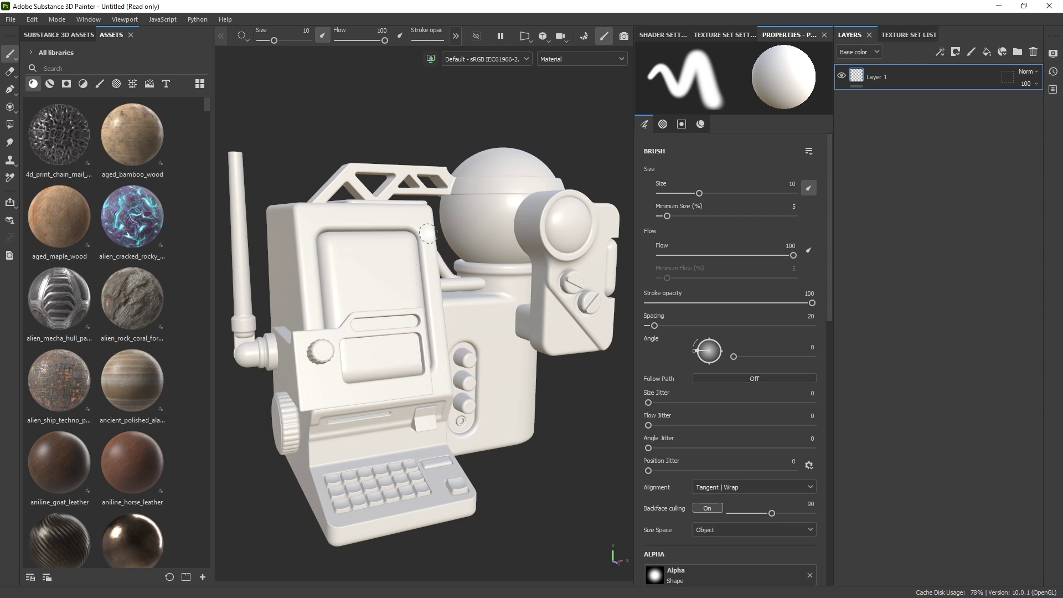
click(730, 34)
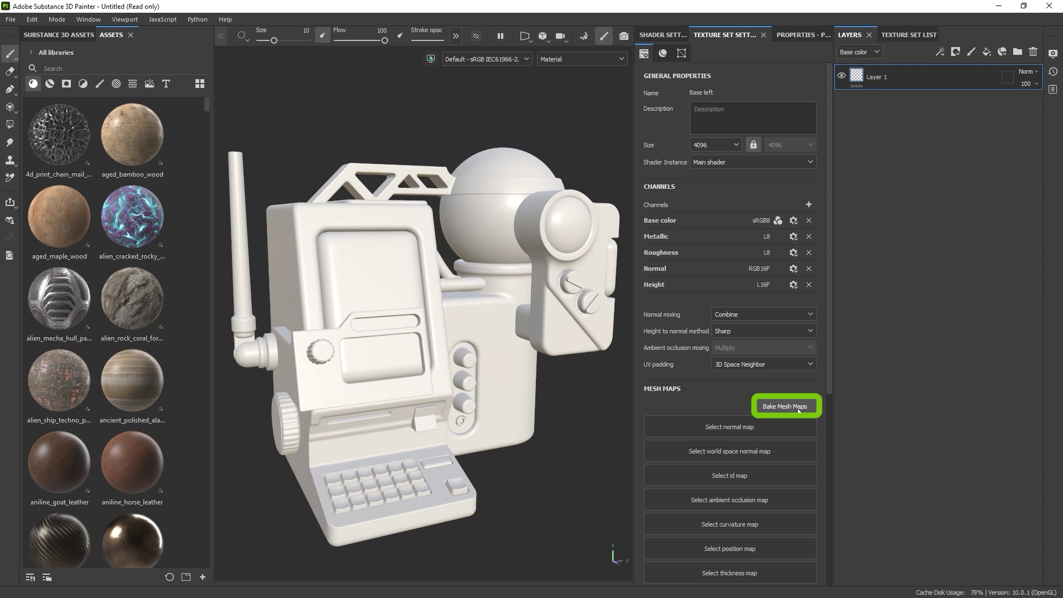
click(798, 410)
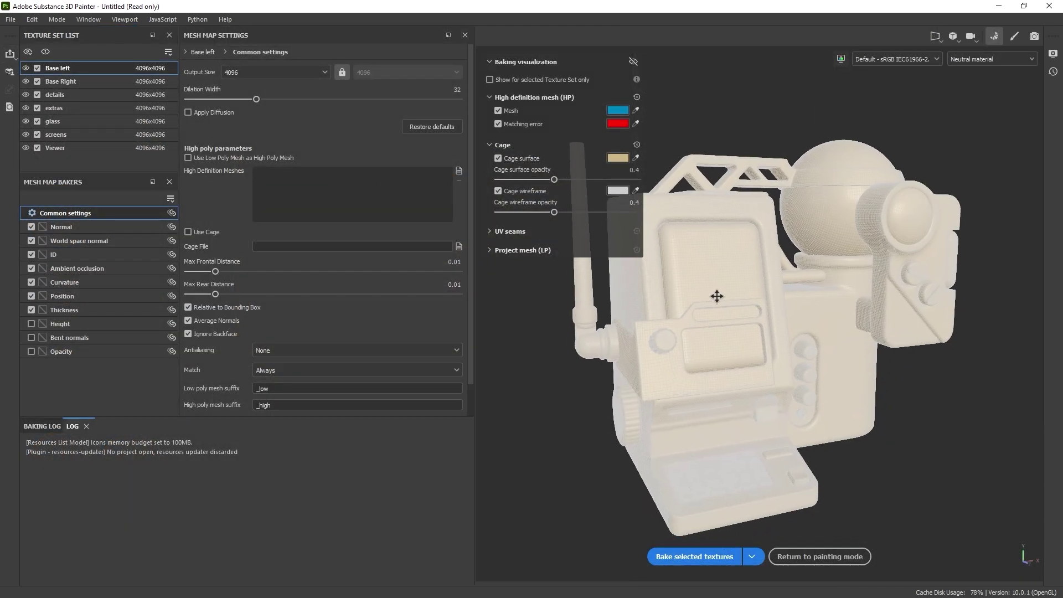
alt+drag(716, 296, 714, 244)
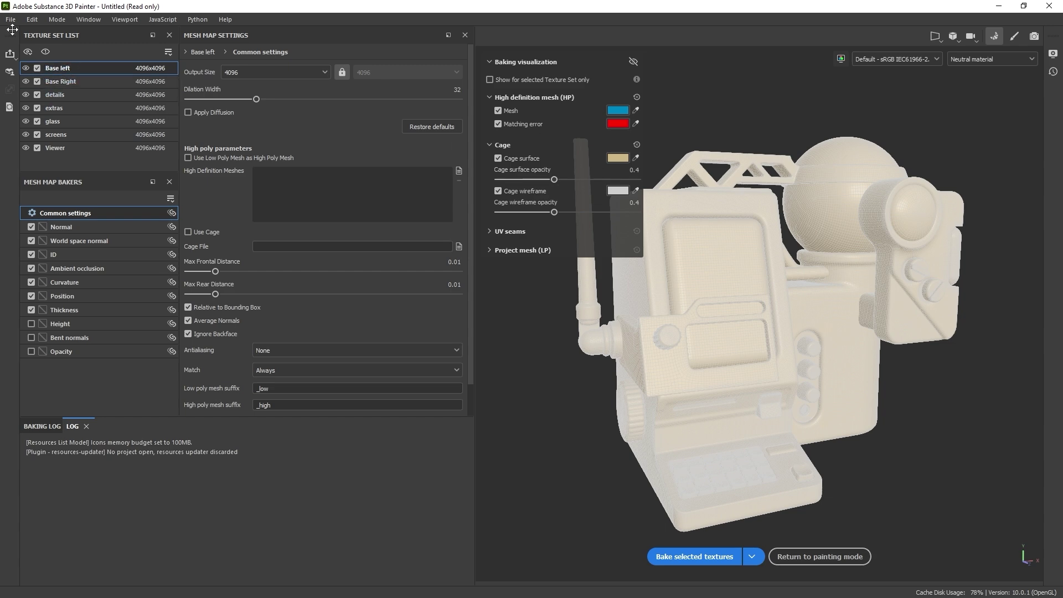
click(36, 68)
click(458, 173)
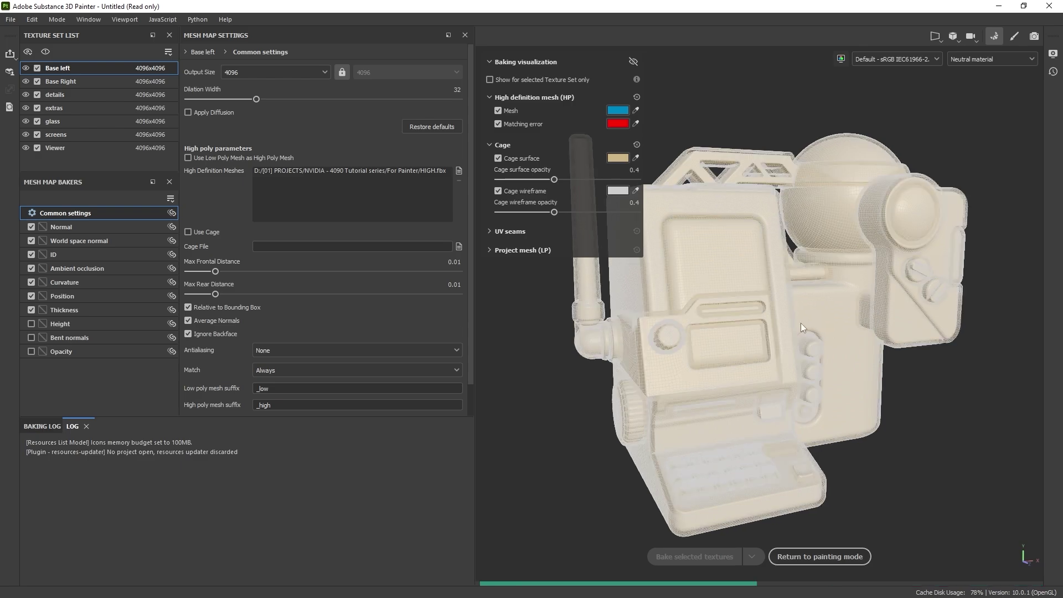
- Reduce the bake's Max Frontal Distance to 0.0015 and try 0.0001, checking the cage against the high-poly mesh
alt+drag(748, 259, 712, 161)
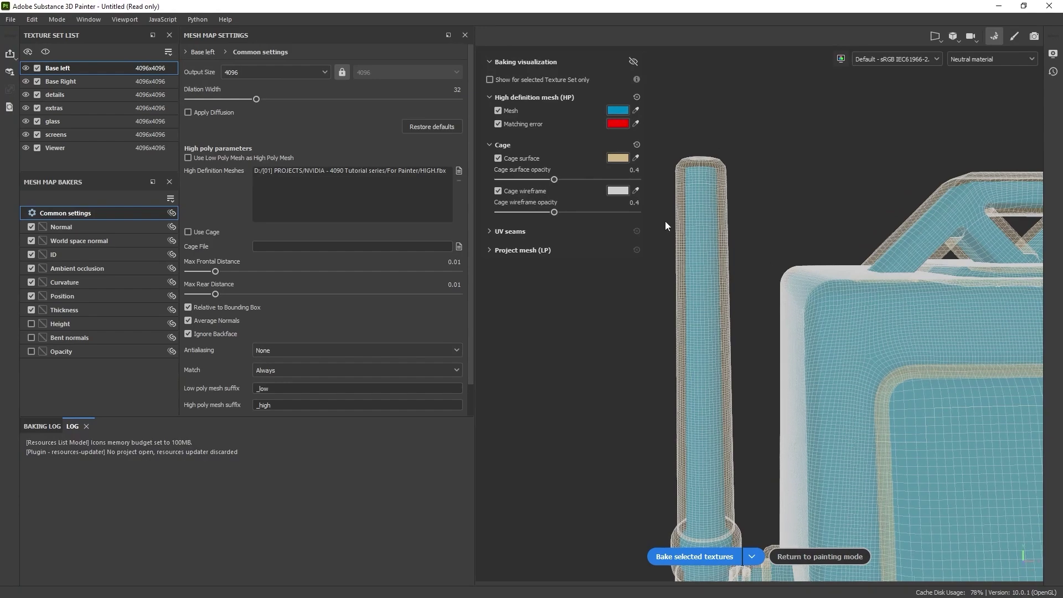
alt+drag(665, 221, 688, 388)
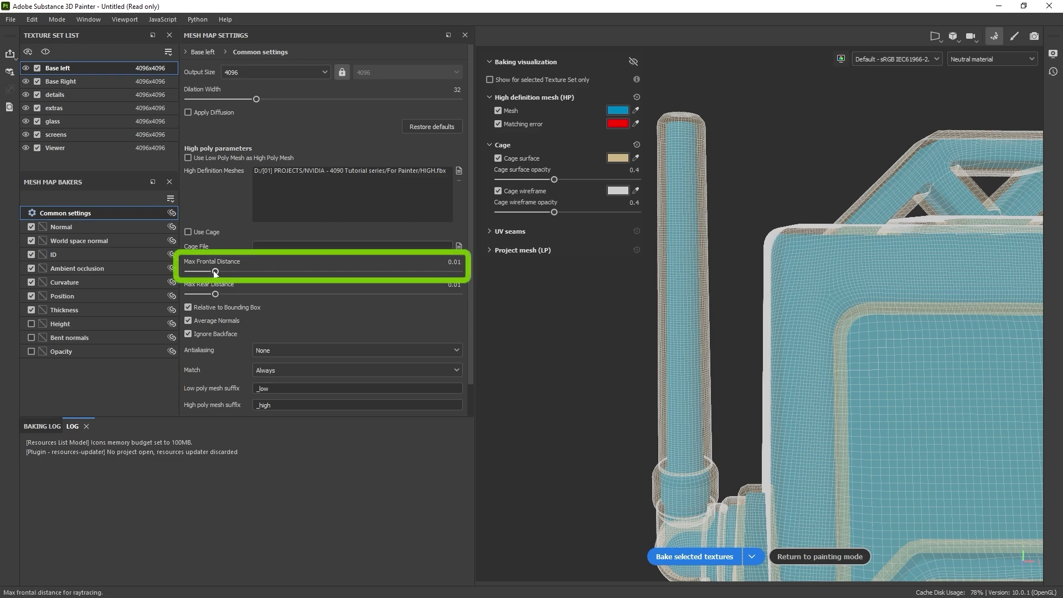
drag(216, 271, 198, 273)
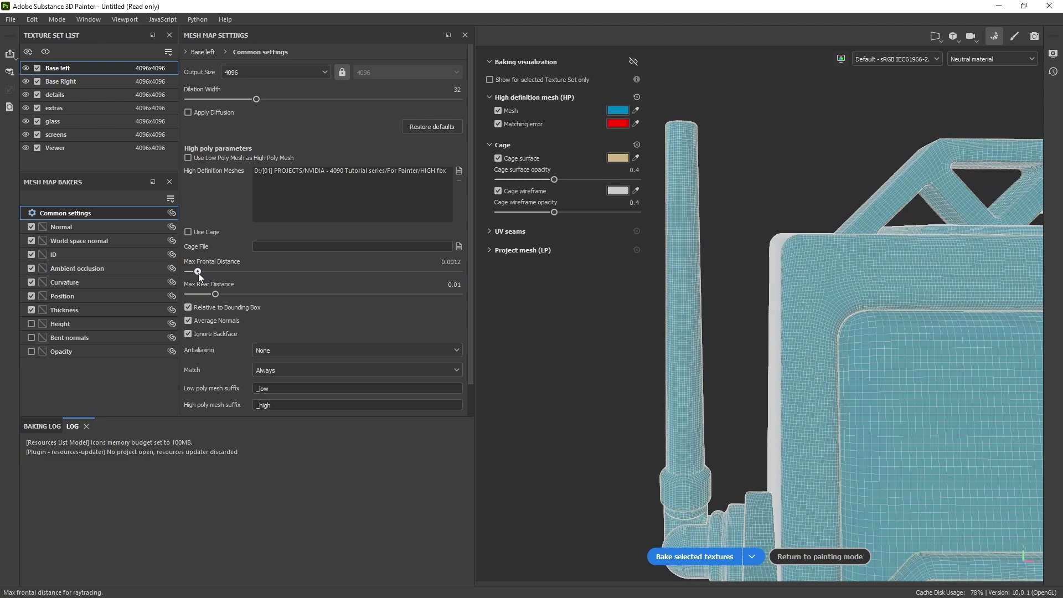
scroll(782, 274, down, 5)
mouse_move(785, 274)
alt+mouse_down()
mouse_move(833, 304)
mouse_move(807, 327)
alt+mouse_up()
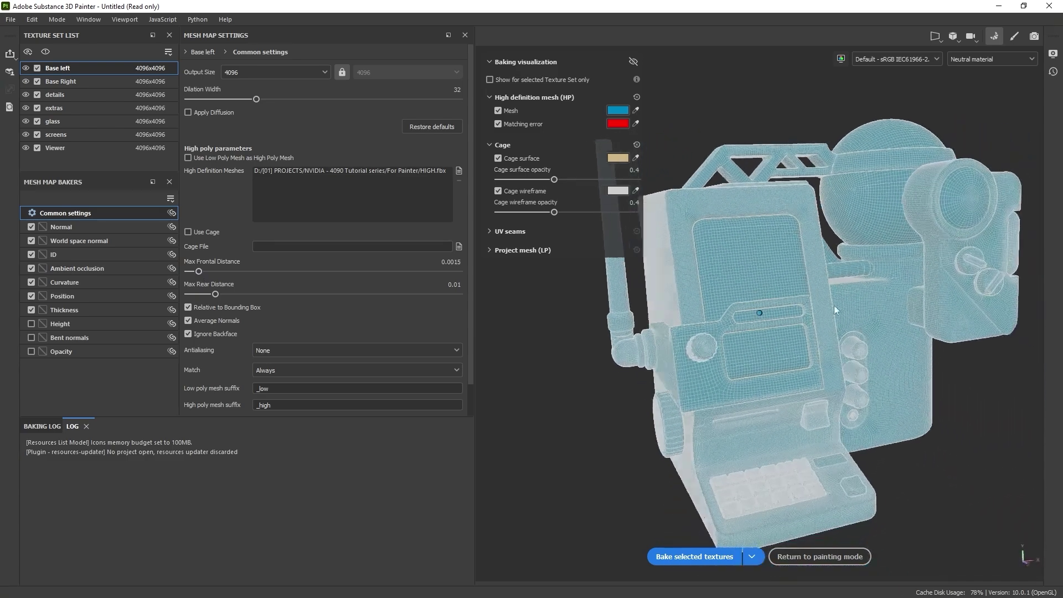
drag(200, 272, 192, 272)
mouse_move(774, 315)
alt+mouse_down()
mouse_move(819, 317)
mouse_move(759, 319)
mouse_move(788, 312)
alt+mouse_up()
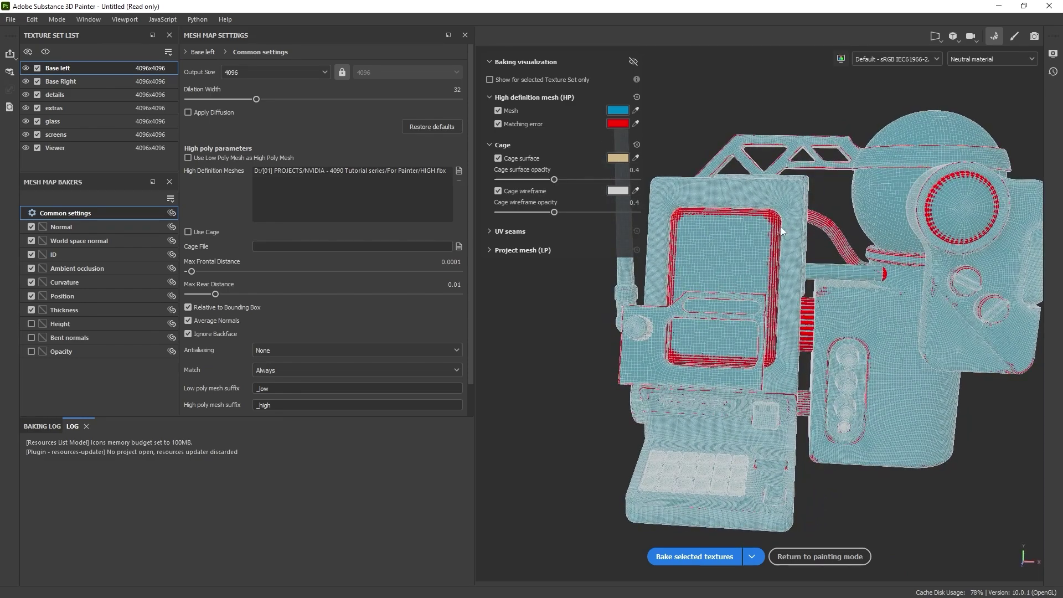
- Set the bake's Max Frontal Distance to 0.0014 and check the cage against the high-poly mesh from several angles
alt+drag(759, 195, 556, 253)
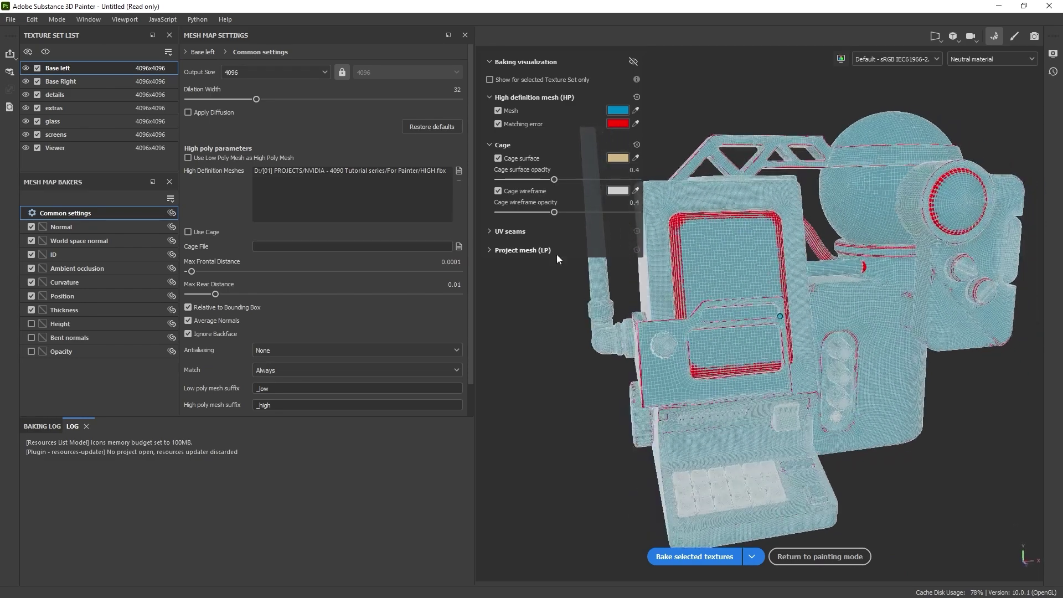
drag(190, 271, 199, 274)
alt+drag(814, 308, 879, 217)
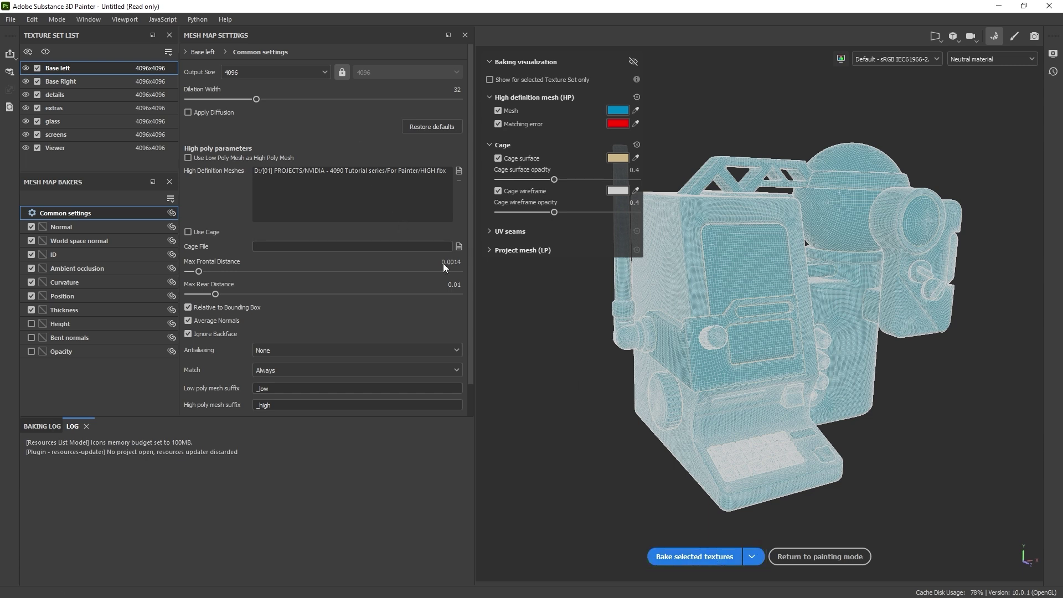
click(273, 72)
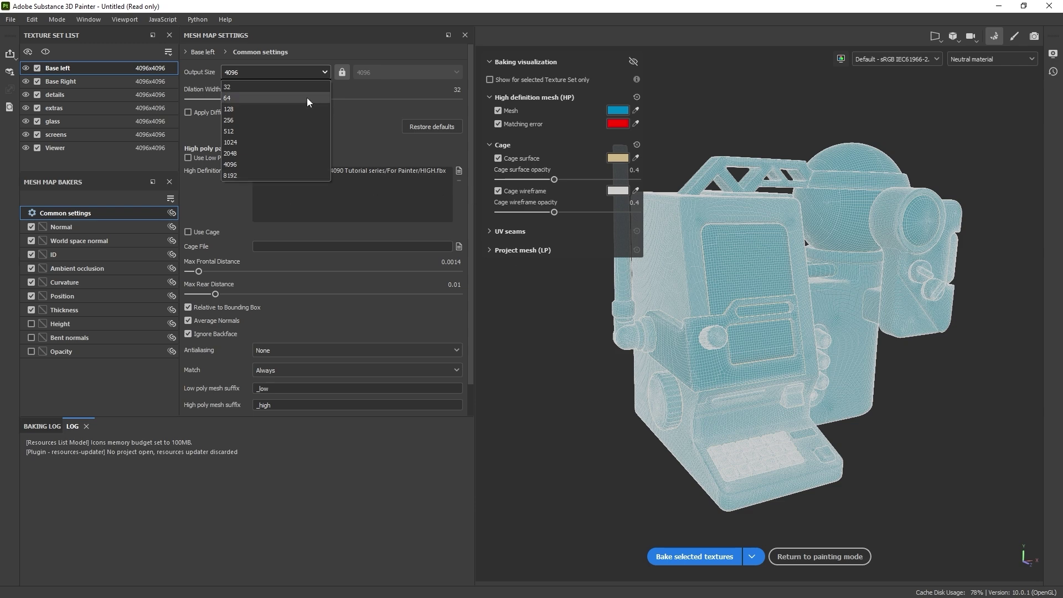
click(272, 73)
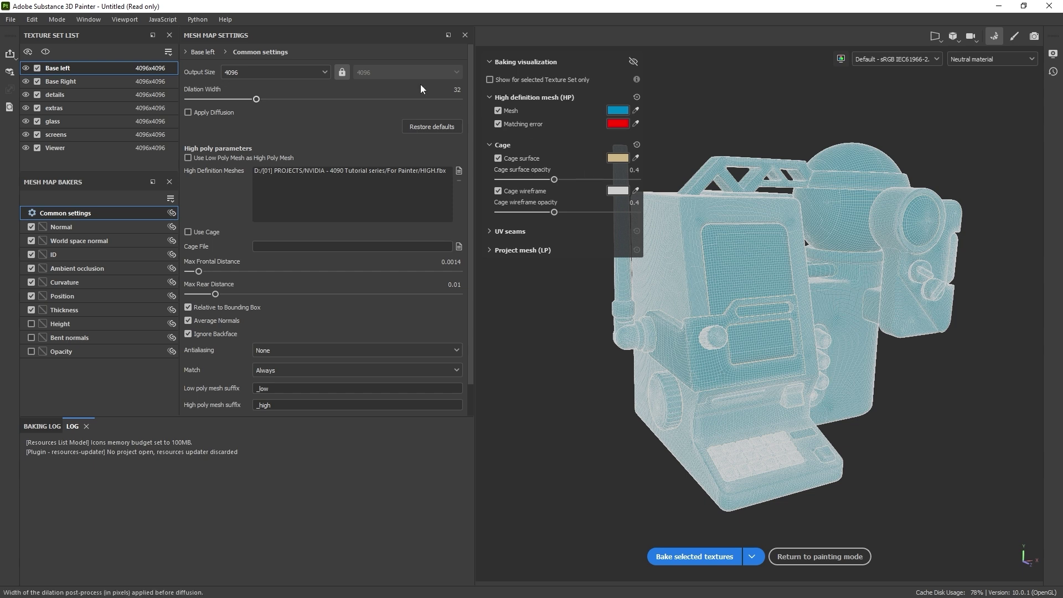
click(296, 74)
click(296, 72)
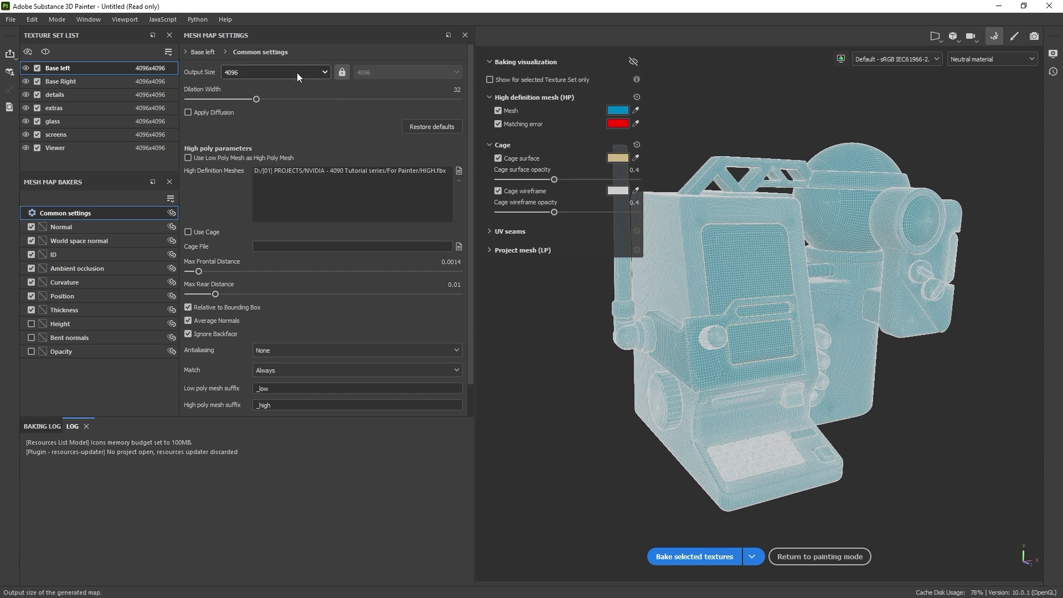
- Bake the selected mesh maps for all texture sets at 4096 output size and return to painting mode
click(713, 557)
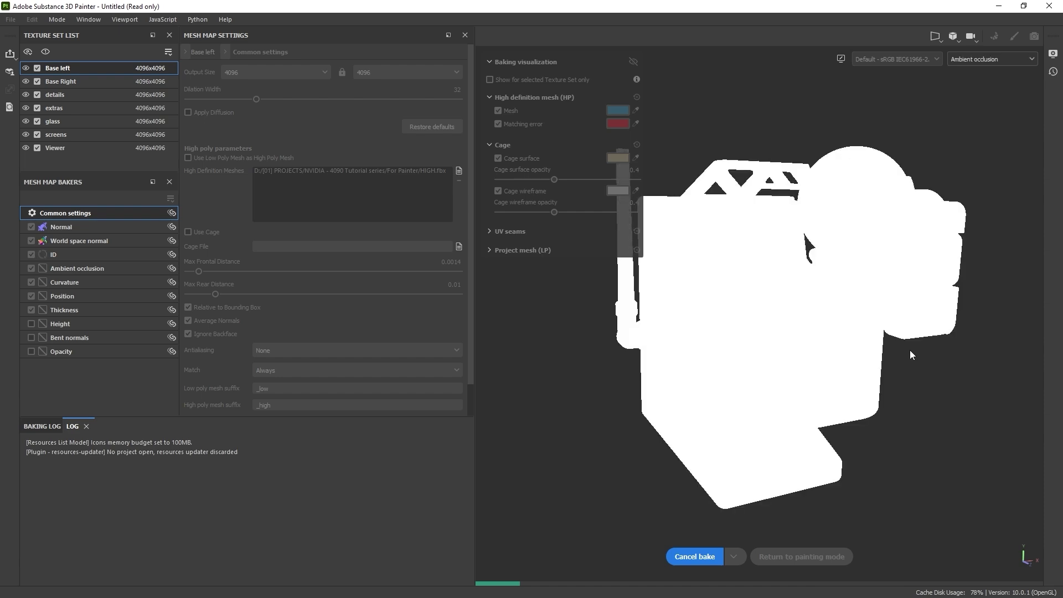
alt+drag(911, 355, 699, 230)
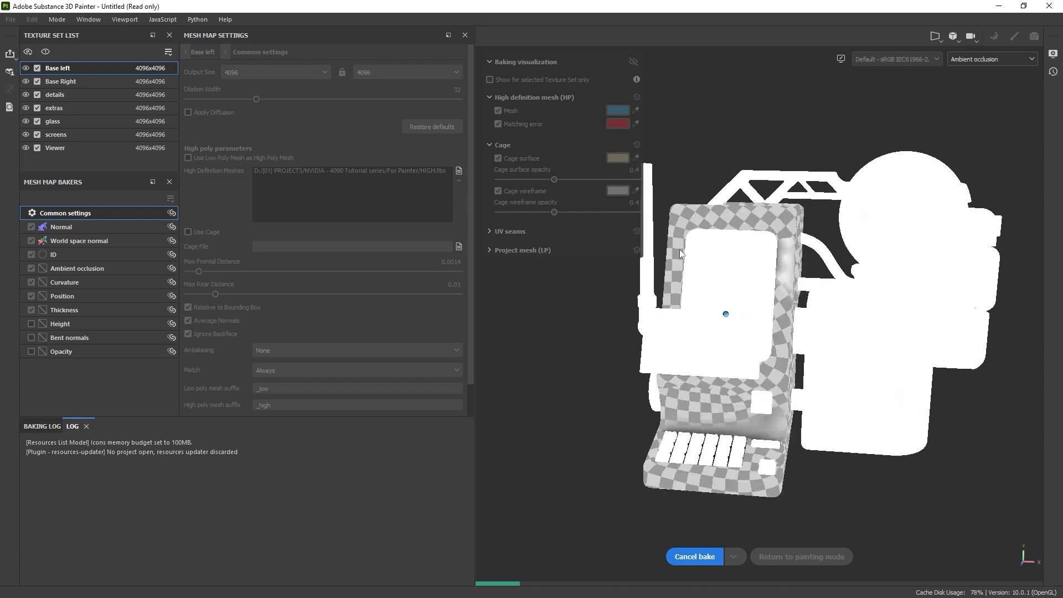
alt+drag(774, 307, 813, 317)
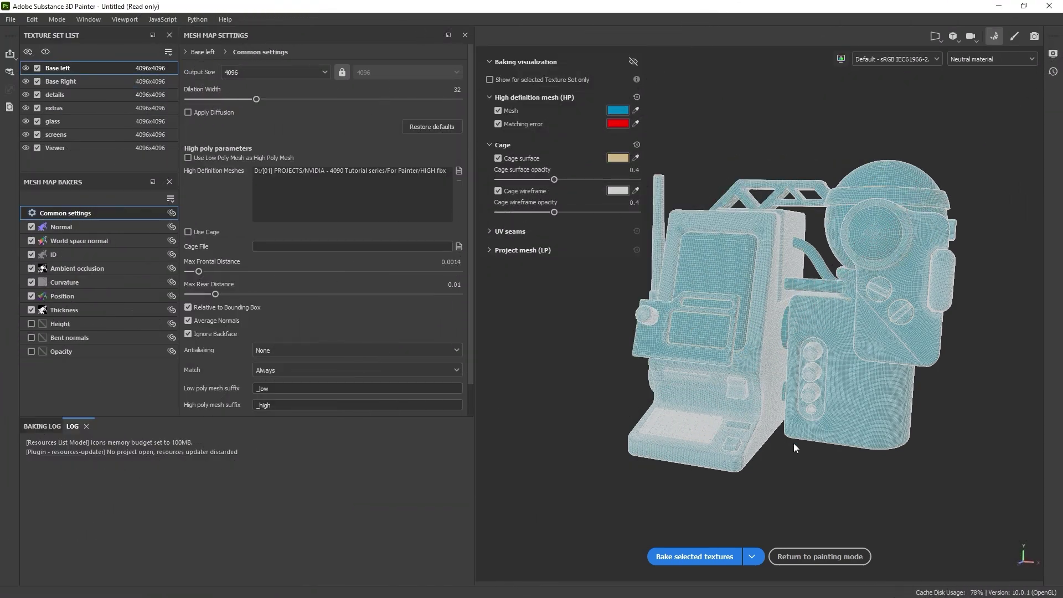
click(808, 560)
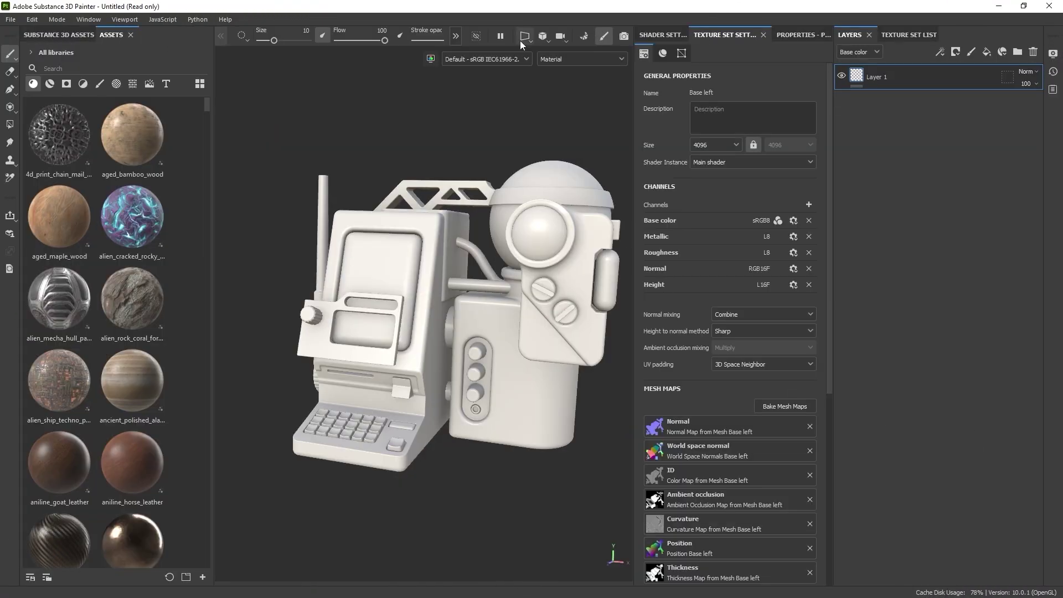
- Open the texture set list and isolate the Base left texture set to inspect its baked shading from the front and side
alt+drag(443, 315, 418, 314)
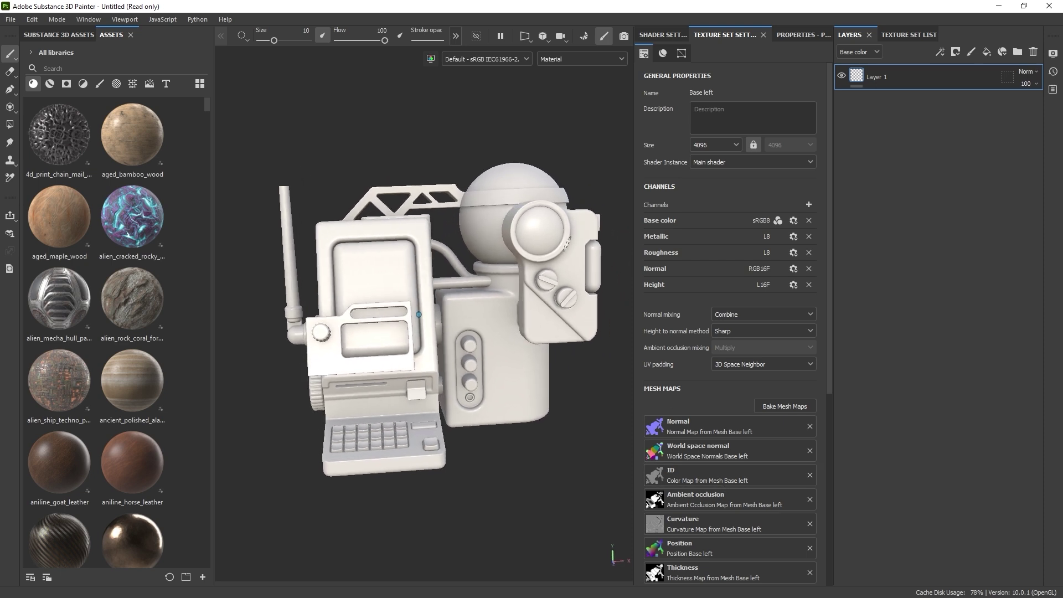
click(897, 36)
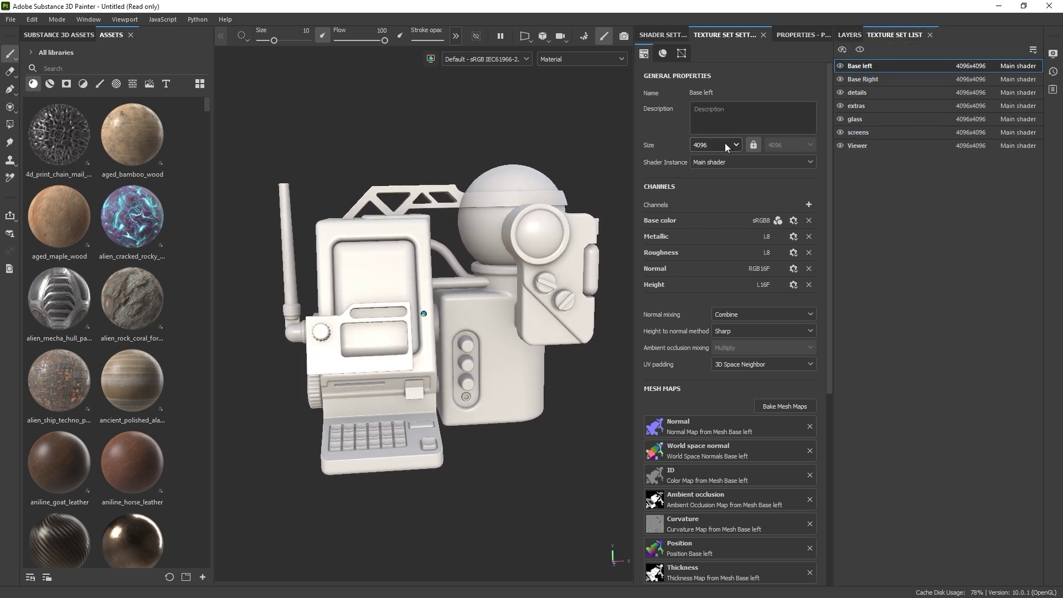
click(859, 51)
key(alt+q)
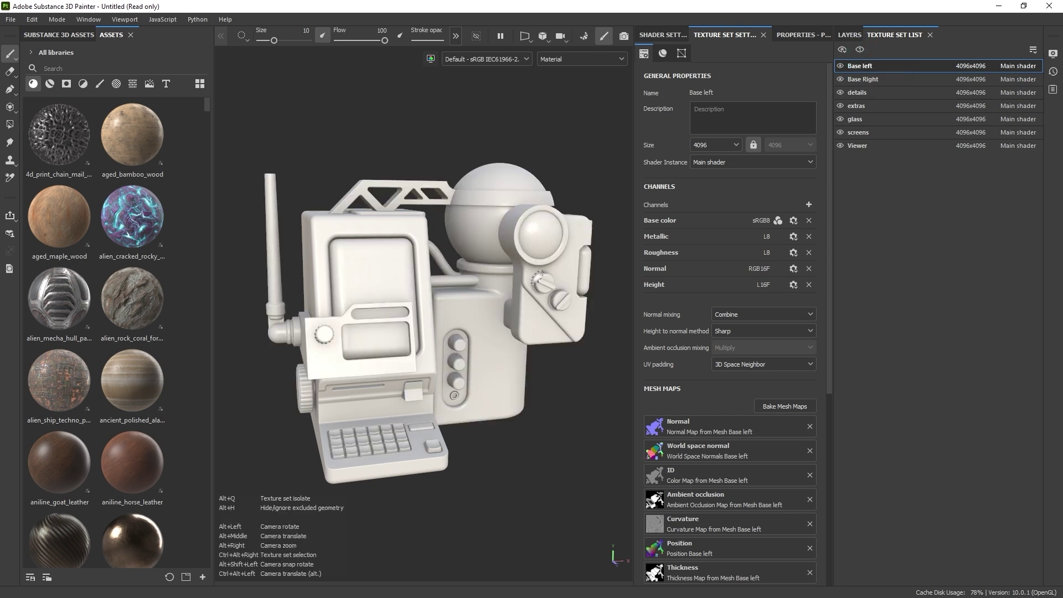
key(alt+q)
key(alt+q)
key(alt+q)
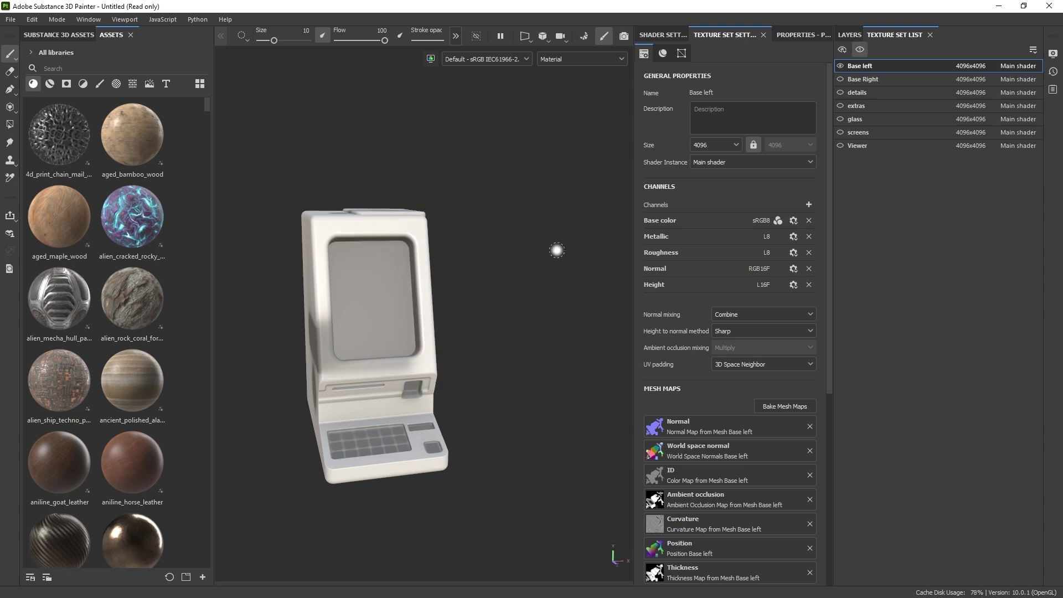
mouse_move(516, 281)
alt+mouse_down()
mouse_move(412, 288)
mouse_move(545, 297)
alt+mouse_up()
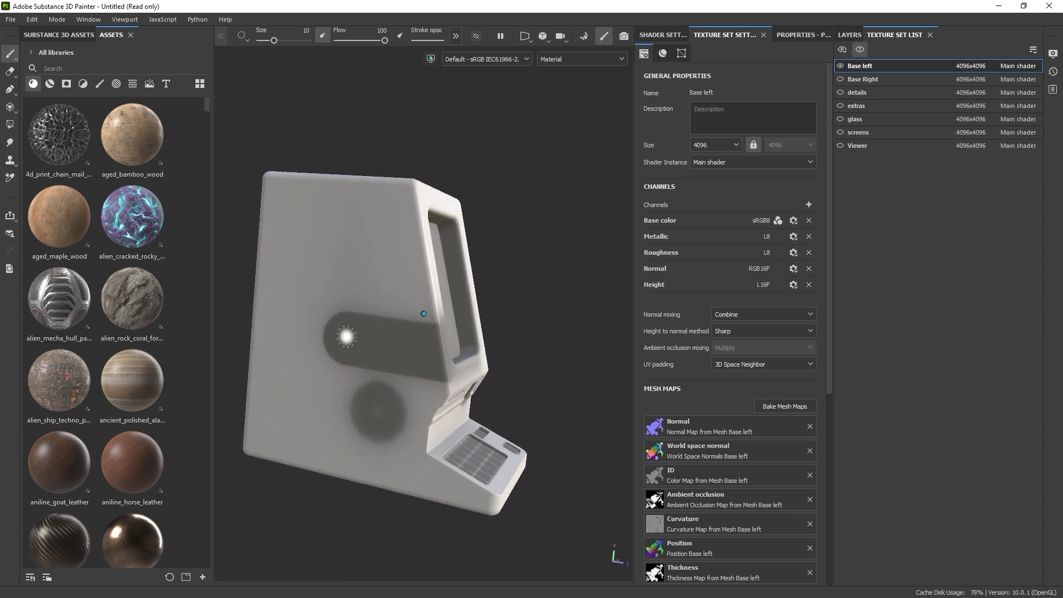
alt+drag(347, 336, 356, 327)
- Show all texture sets together again and inspect the baked shading on the whole computer from the side and front
shift+right_drag(356, 327, 441, 328)
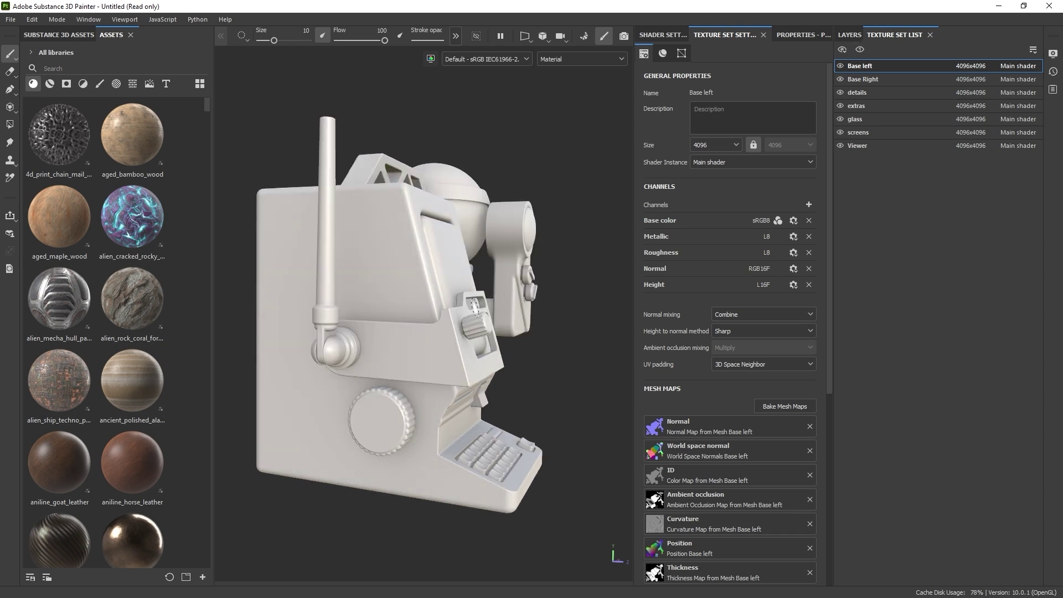
alt+drag(401, 339, 425, 391)
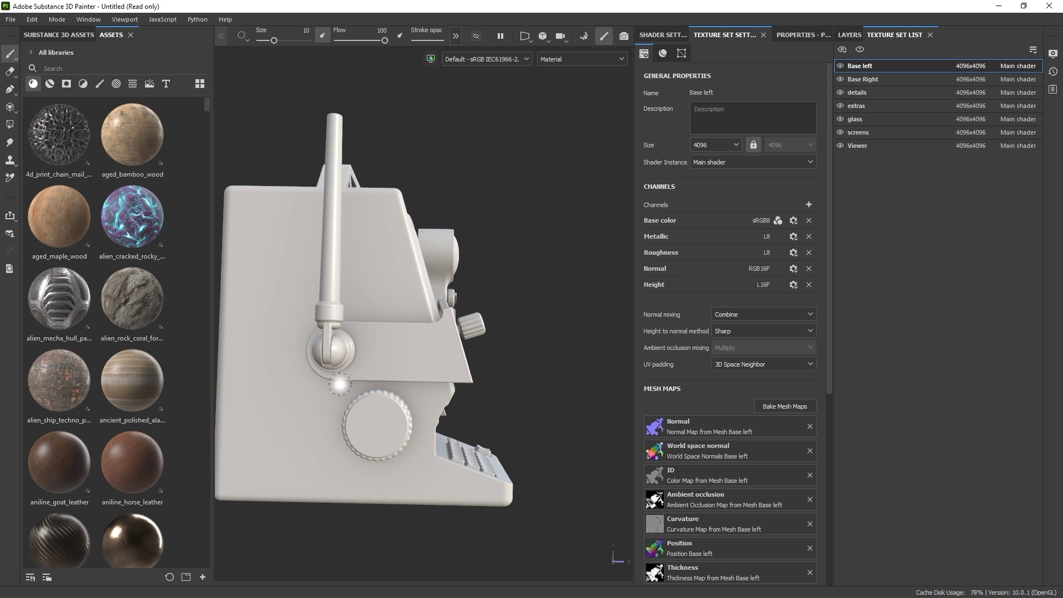
alt+drag(513, 376, 414, 394)
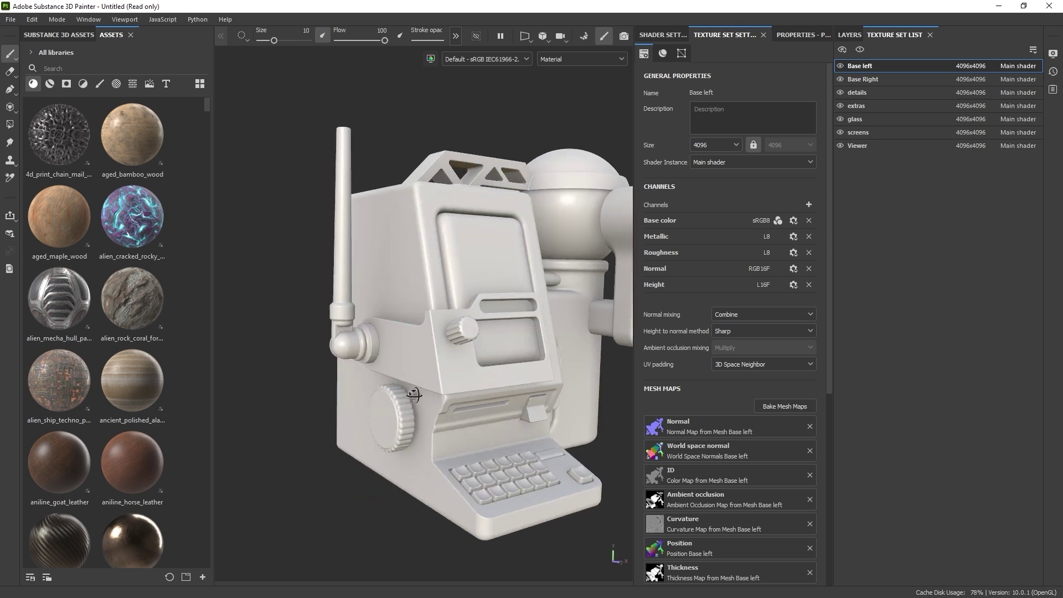
mouse_move(490, 400)
alt+mouse_down()
mouse_move(481, 363)
mouse_move(570, 393)
mouse_move(550, 384)
alt+mouse_up()
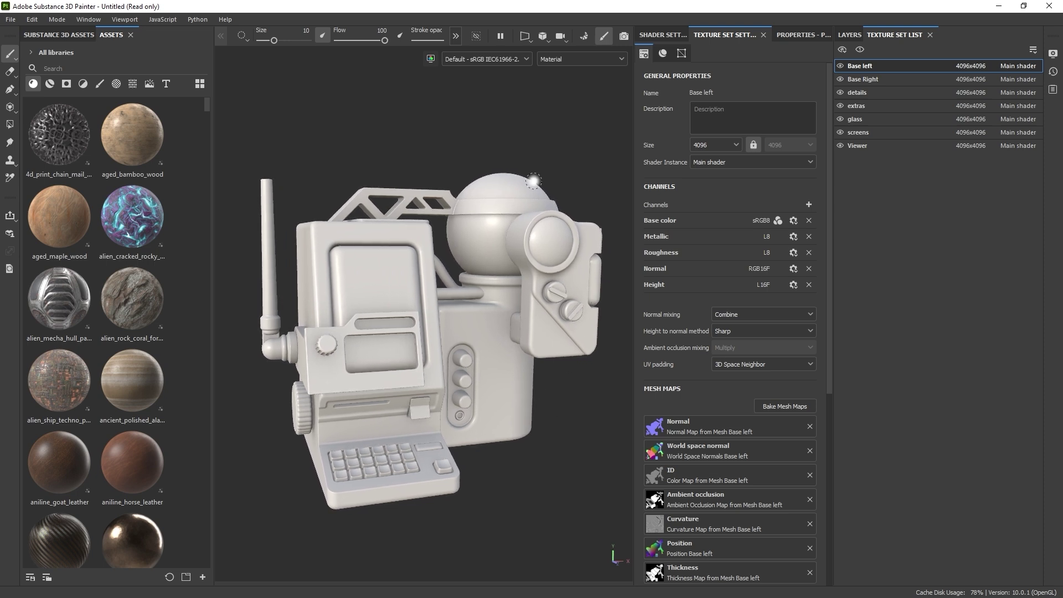